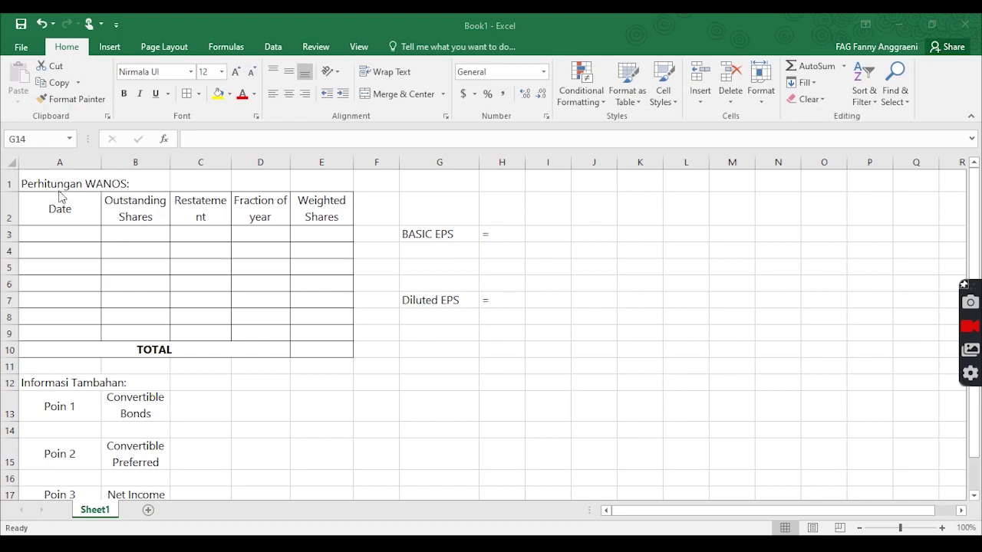
Fill row 3 of the WANOS table with the period 1 Jan - 1 Mar and 120,000 outstanding shares
left_click(86, 232)
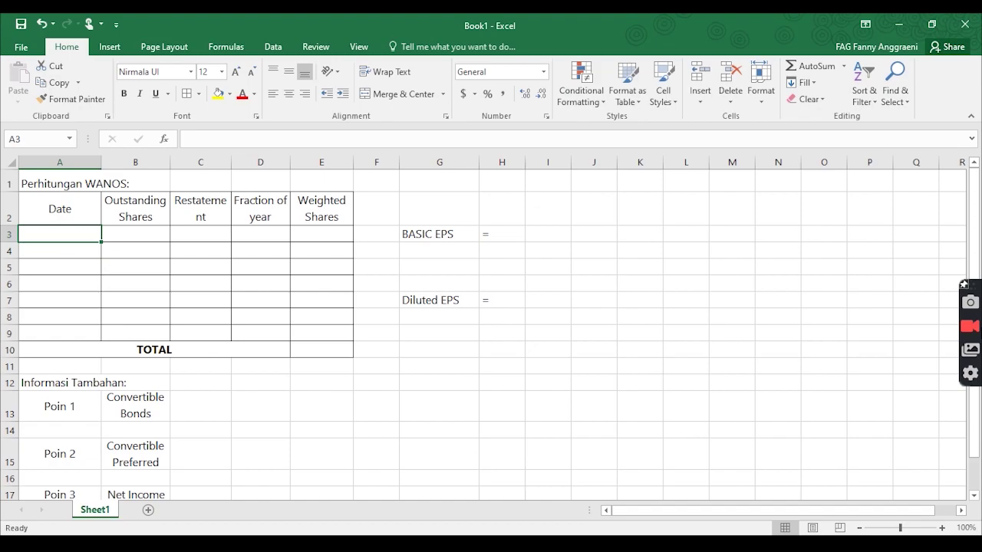
type("1 Jan -")
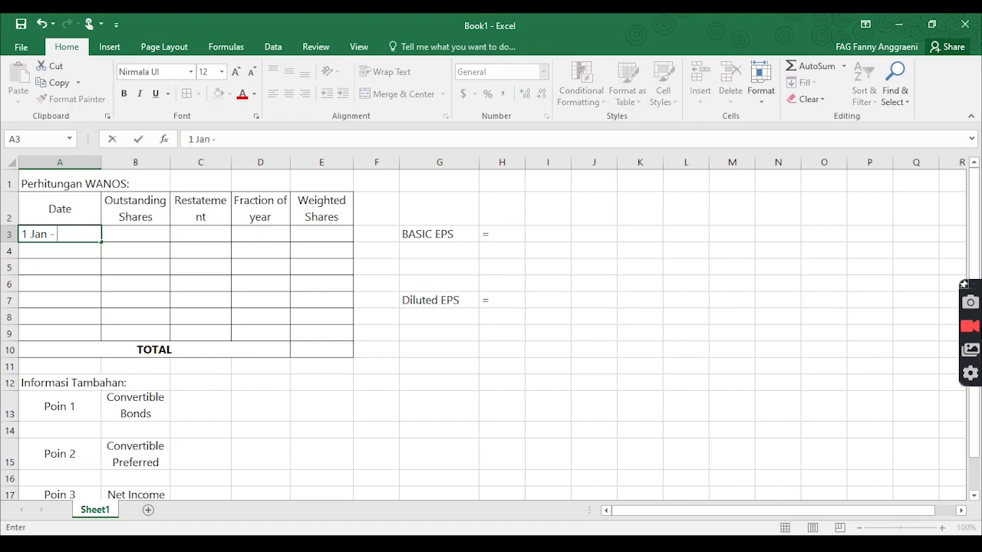
type(" 1 Mar")
key("Tab")
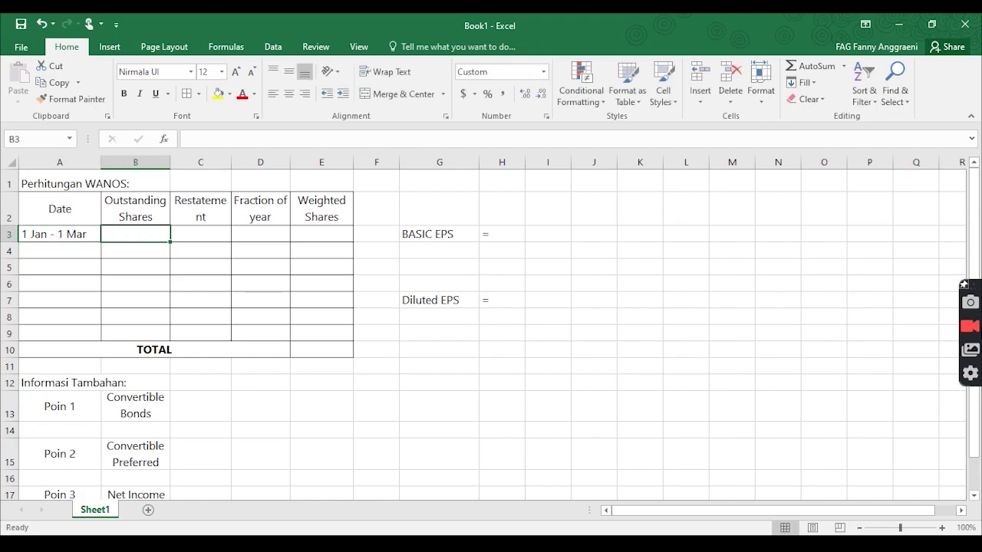
type("120,")
type("0000")
key("Return")
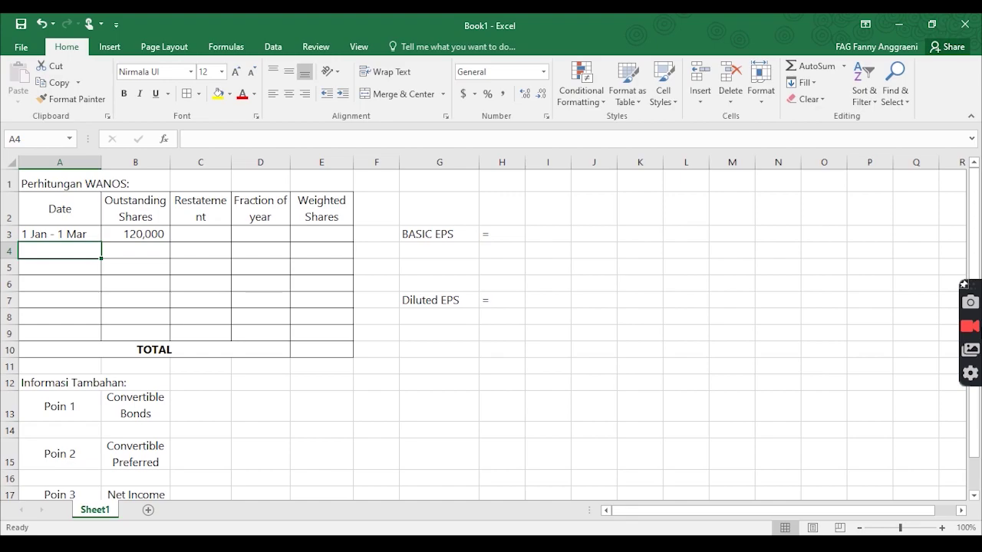
Enter the period 1 Mar - 1 Mei in row 4 and calculate its outstanding shares as =B3+45000
type("1 Mar")
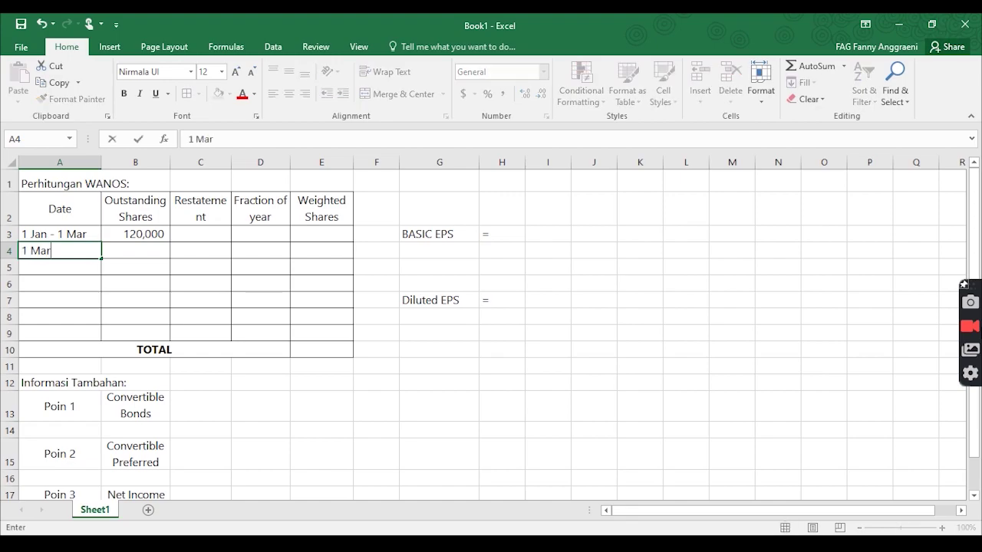
type(" - 1 Mei")
key("Tab")
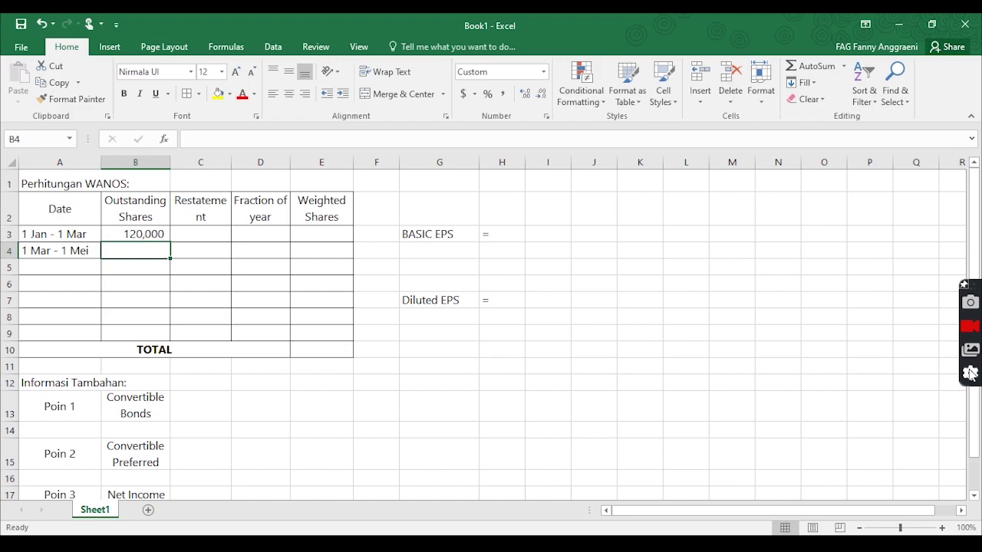
type("=")
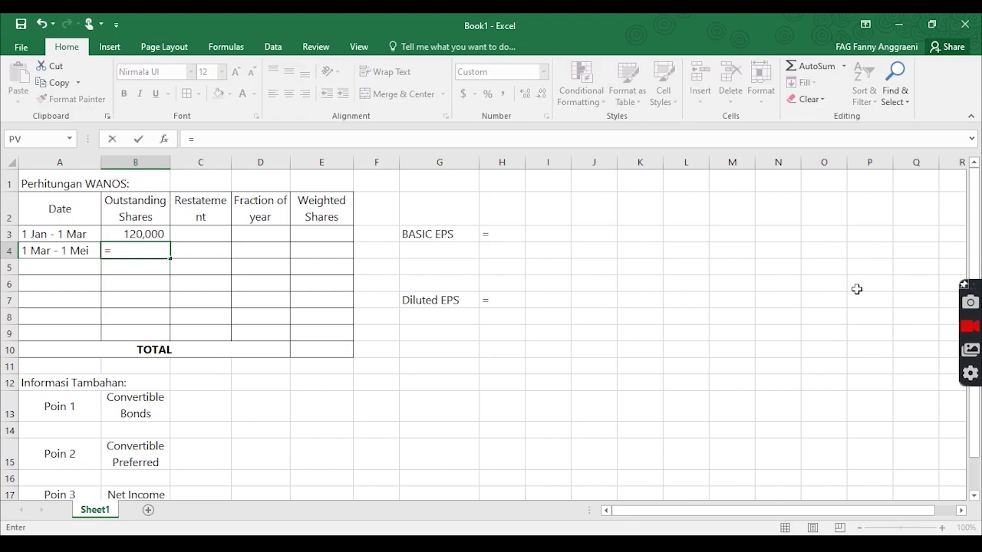
left_click(163, 244)
type("+45000")
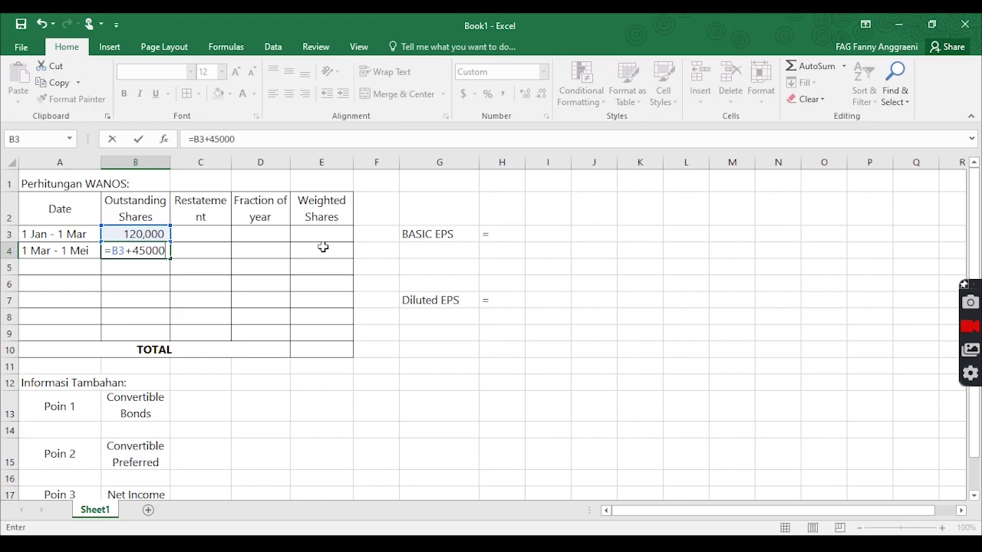
key("Return")
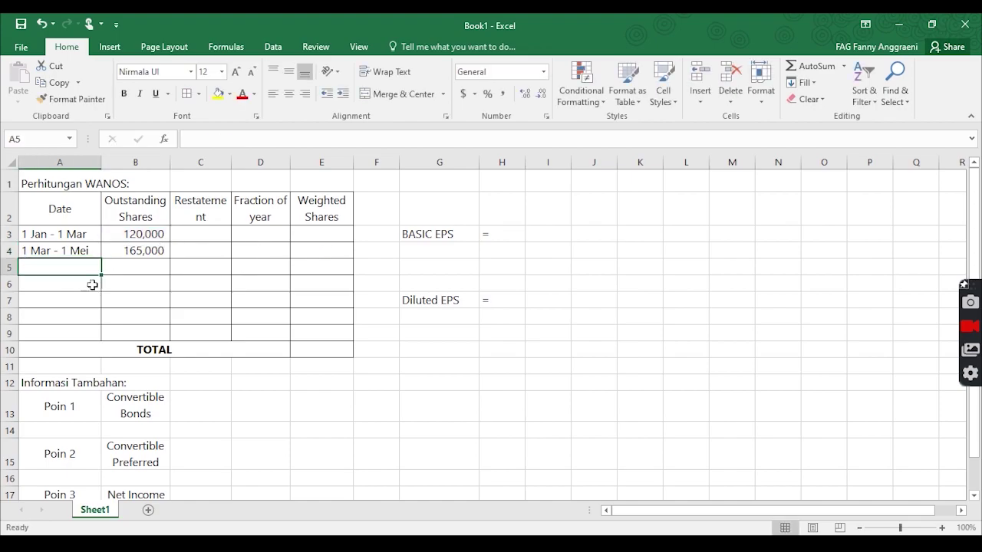
Enter the period 1 Mei - 1 Jul in row 5 and calculate its outstanding shares as =B4-15000
double_click(32, 273)
type("1")
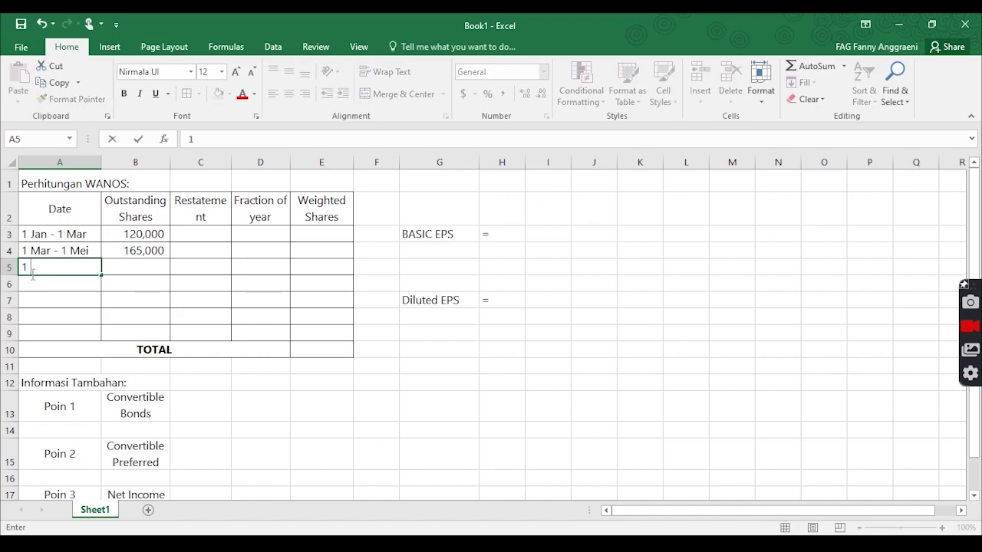
type(" Mei - 1 Jul")
key("Tab")
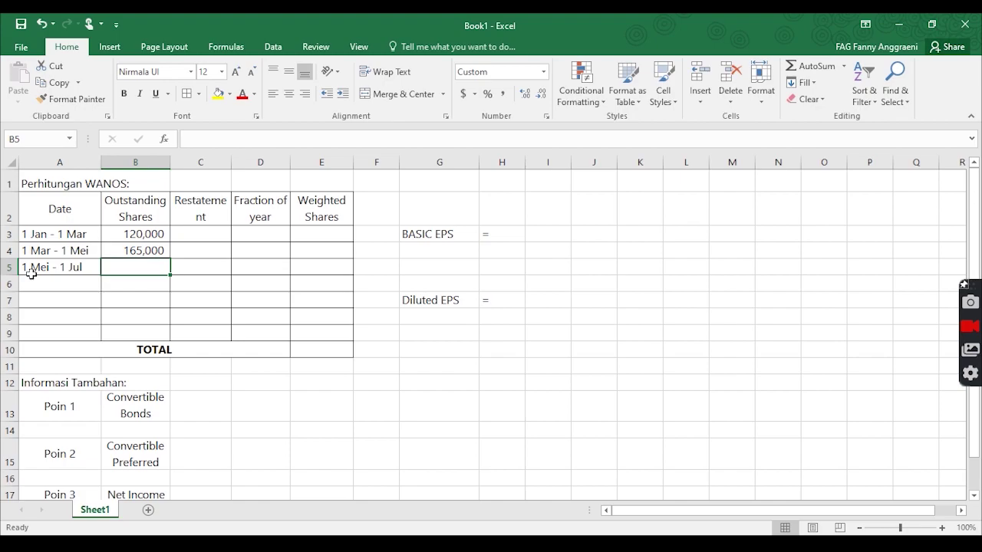
type("=")
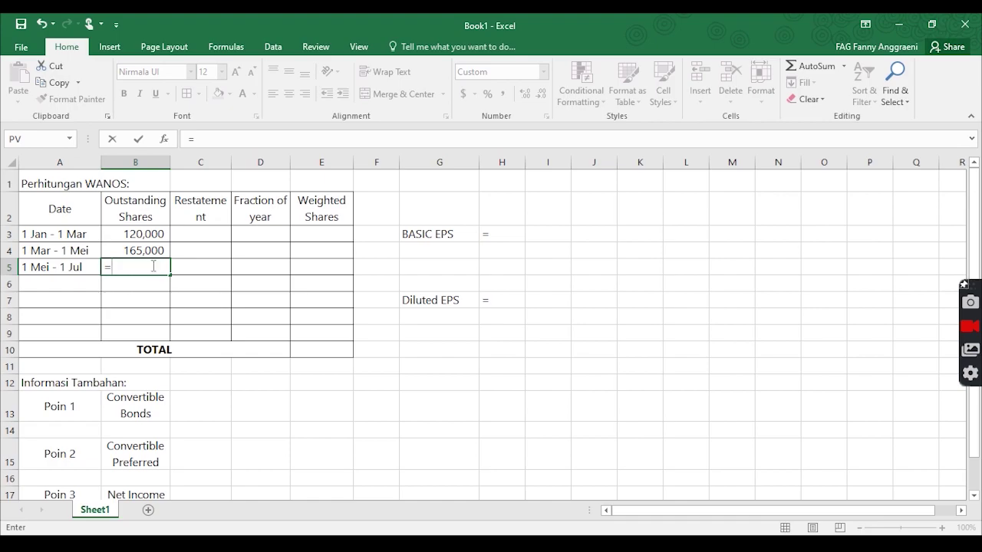
left_click(147, 250)
type("-")
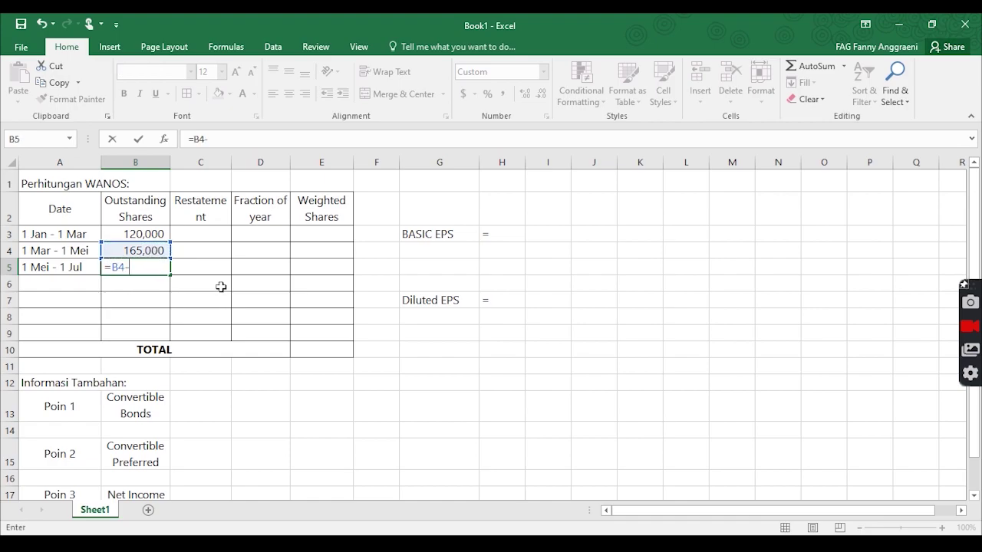
type("15000")
key("Tab")
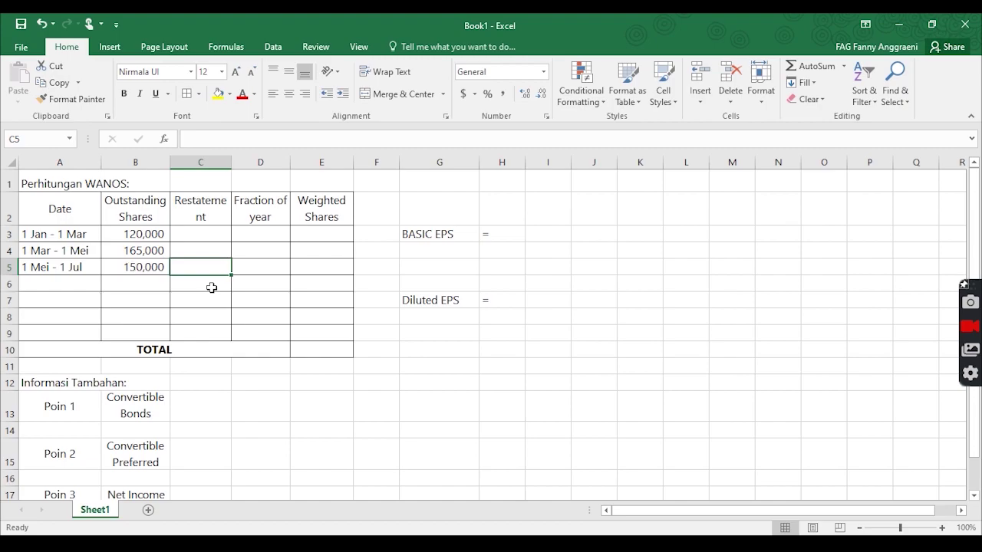
Enter the period 1 Jul - 1 Agt in row 6 and calculate its outstanding shares as =B5*3/2
left_click(53, 287)
type("1 ")
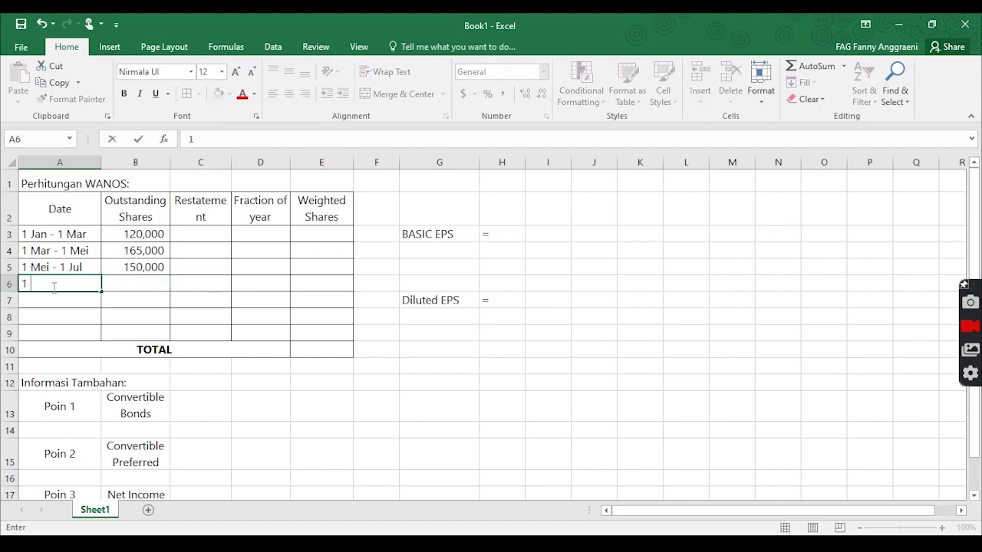
type("Jul - 1 Agt")
key("Tab")
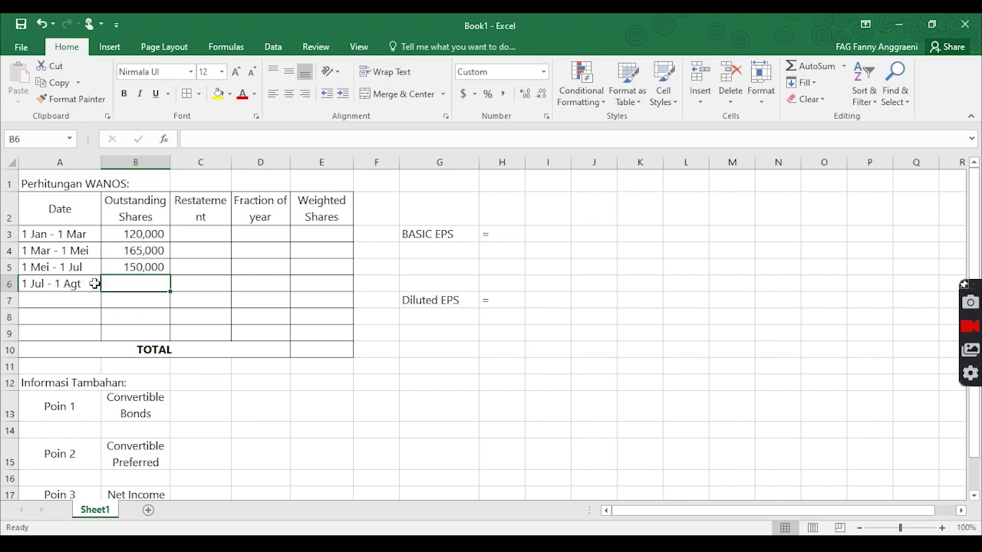
type("=")
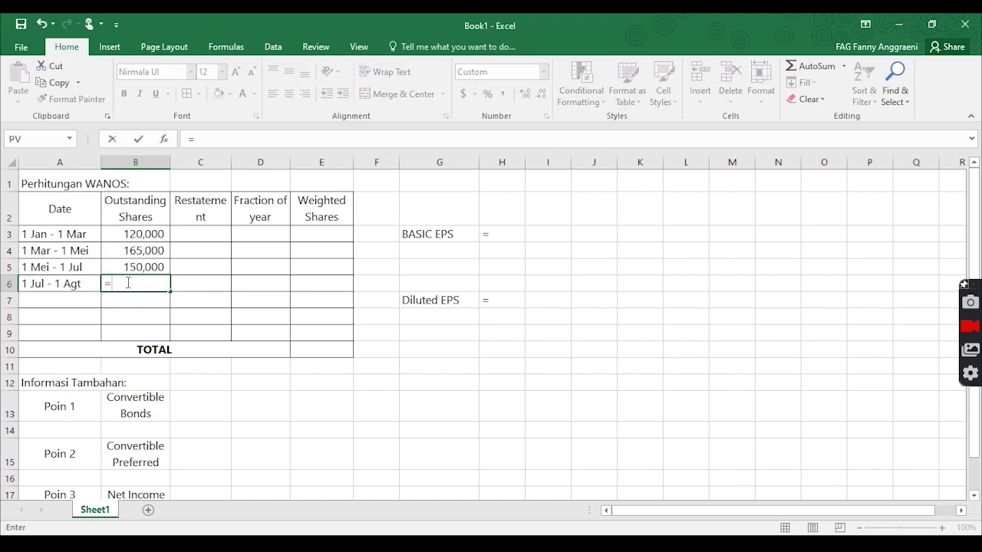
left_click(125, 267)
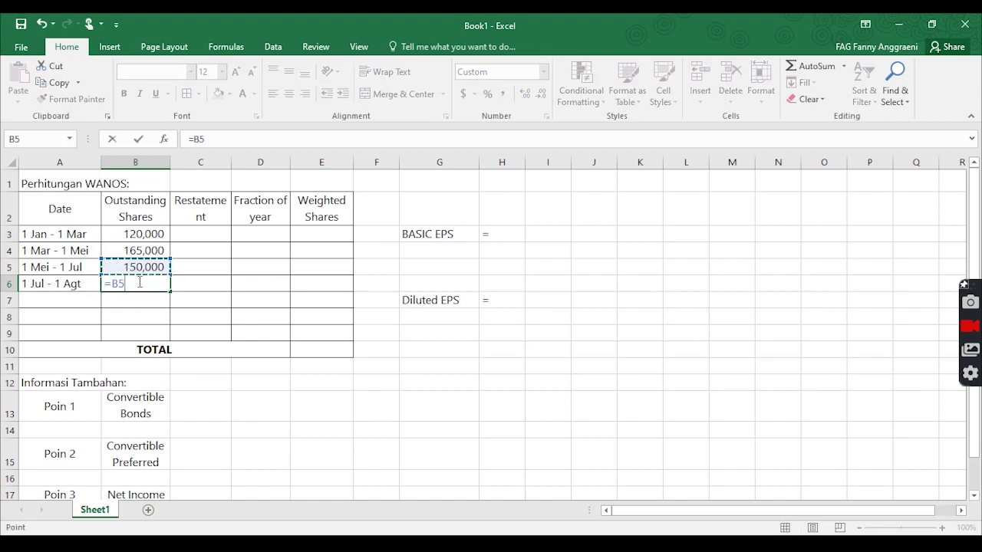
type("*")
type("1.5")
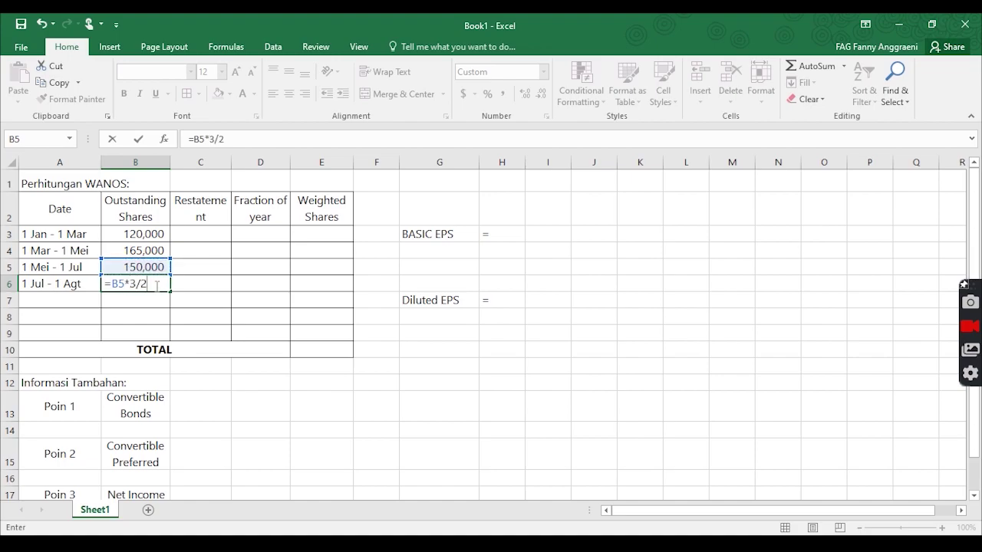
key("Tab")
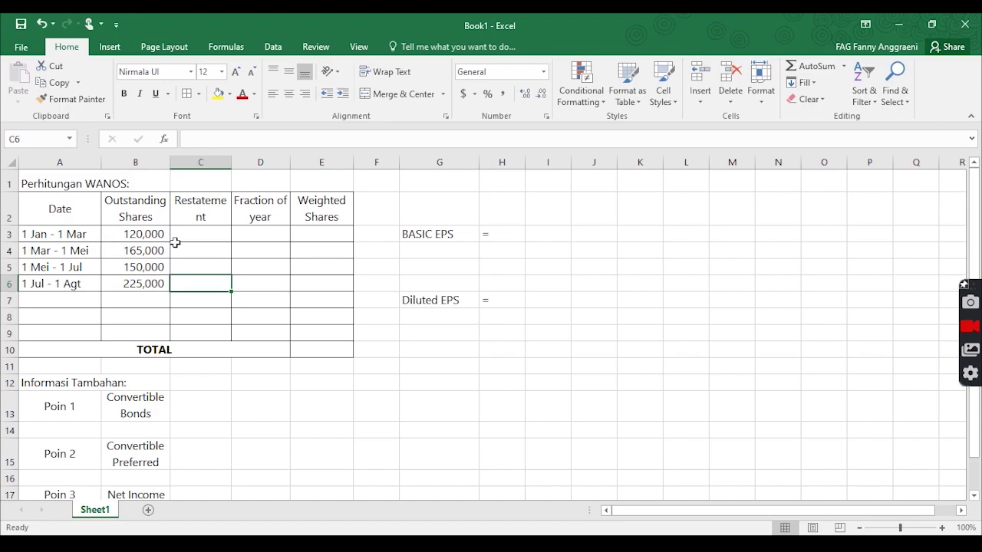
Enter the restatement factor *3/2 as text in C3, C4 and C5 for the three periods before 1 Jul
left_click_drag(188, 272, 187, 237)
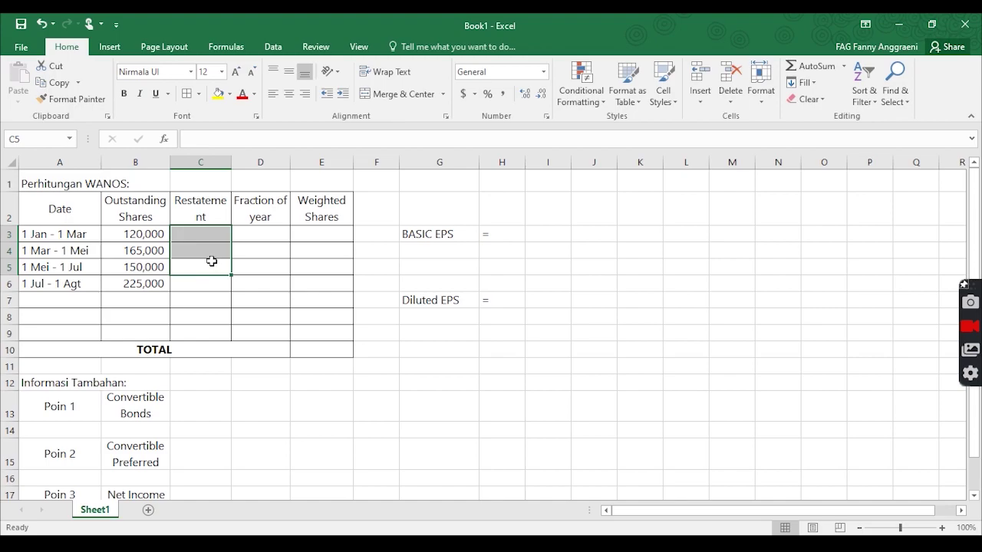
left_click(190, 234)
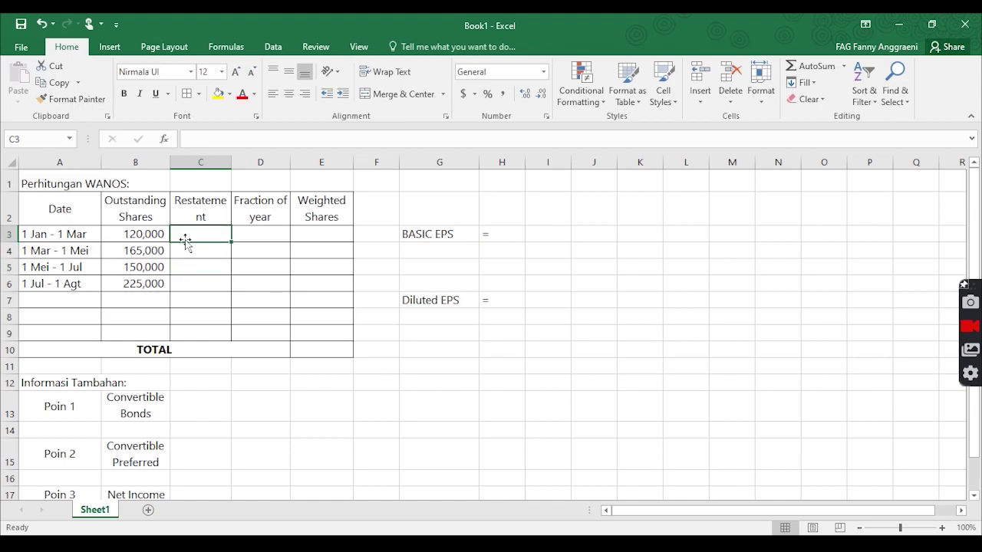
left_click(143, 286)
left_click_drag(232, 139, 203, 139)
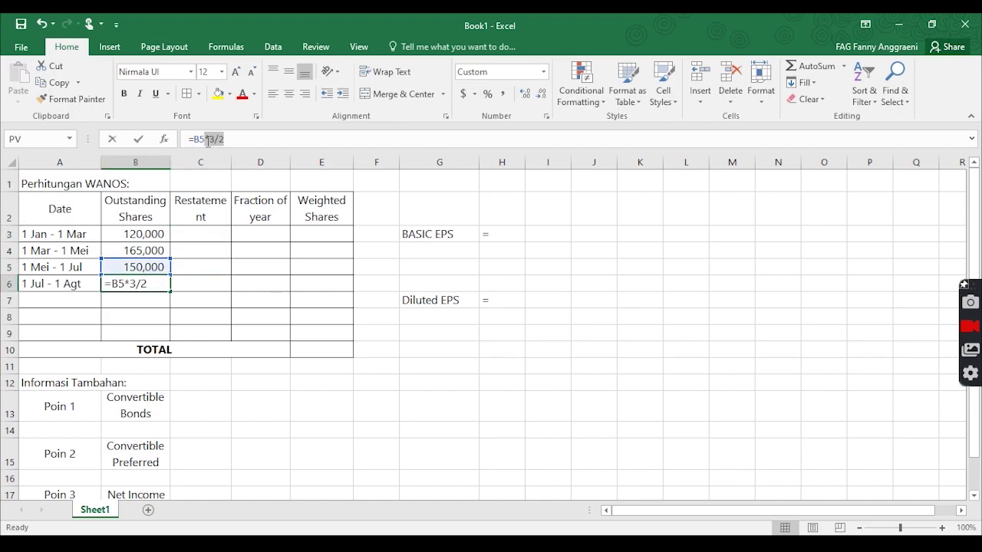
left_click(191, 233)
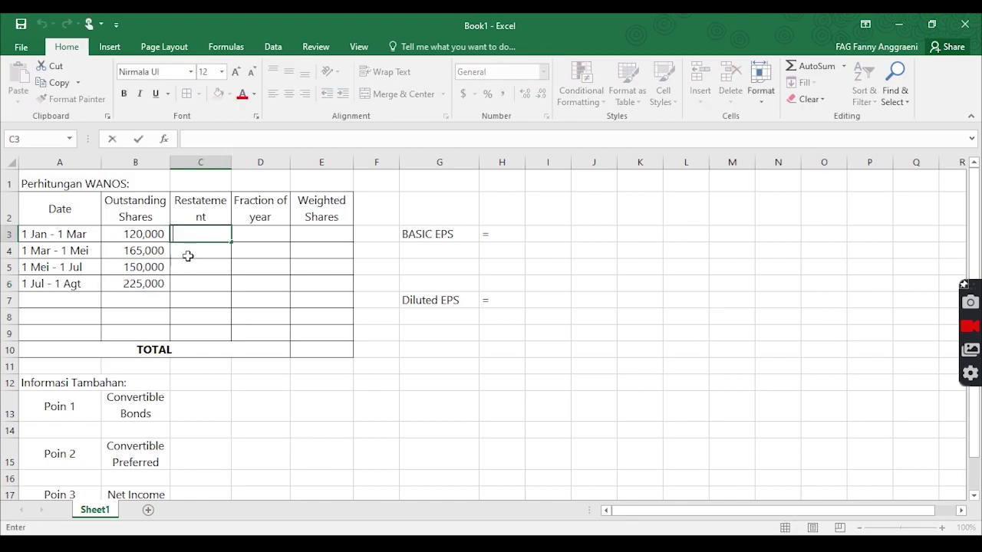
type("*3/2")
key("Return")
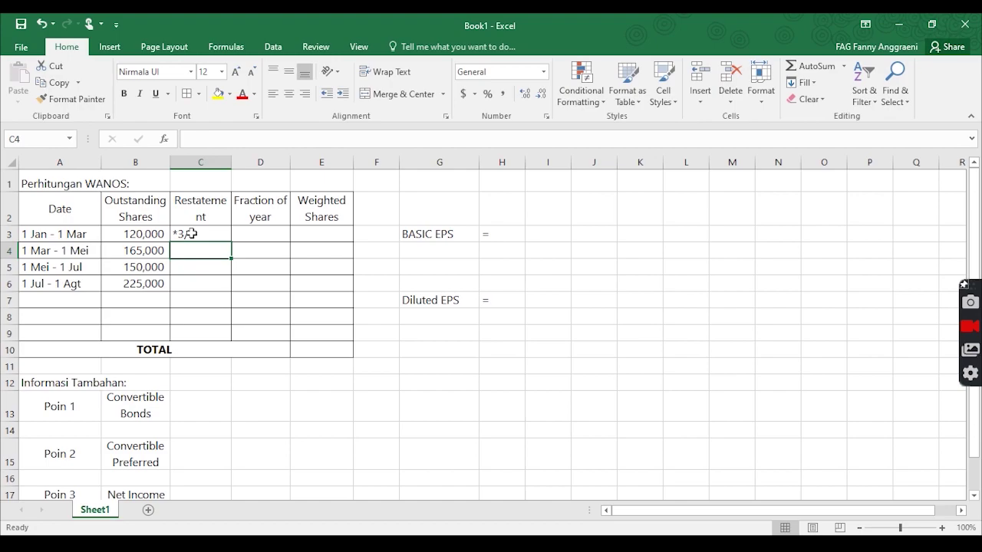
type("*3/2")
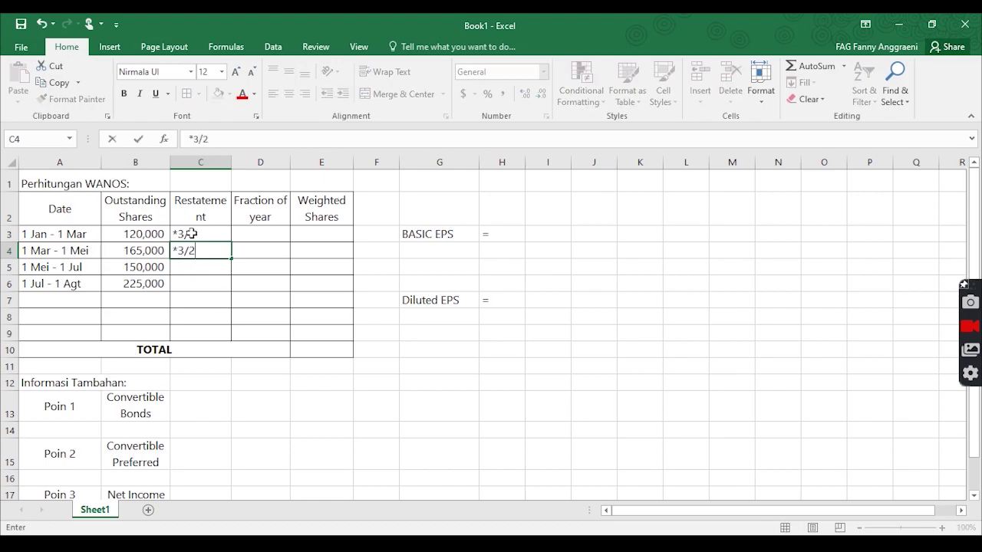
key("Return")
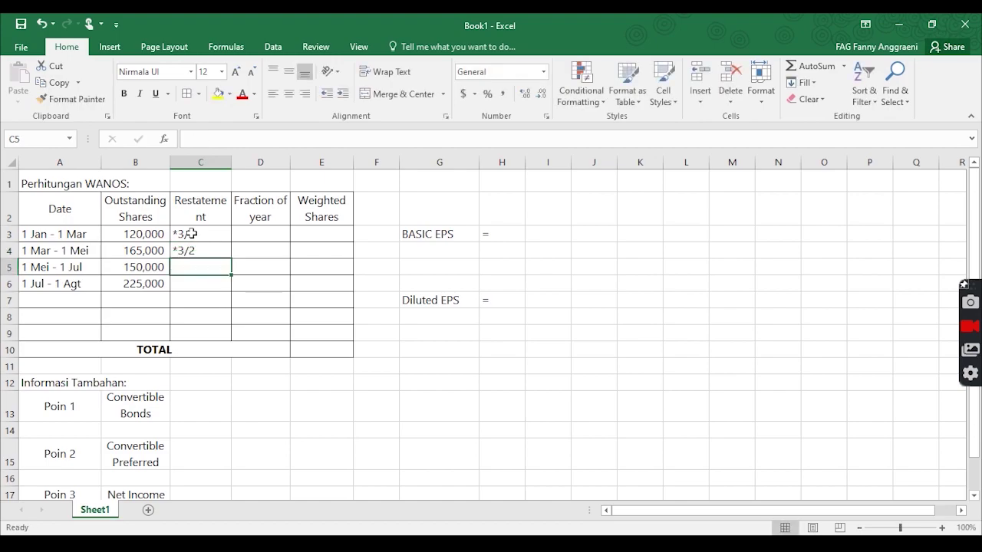
type("*3")
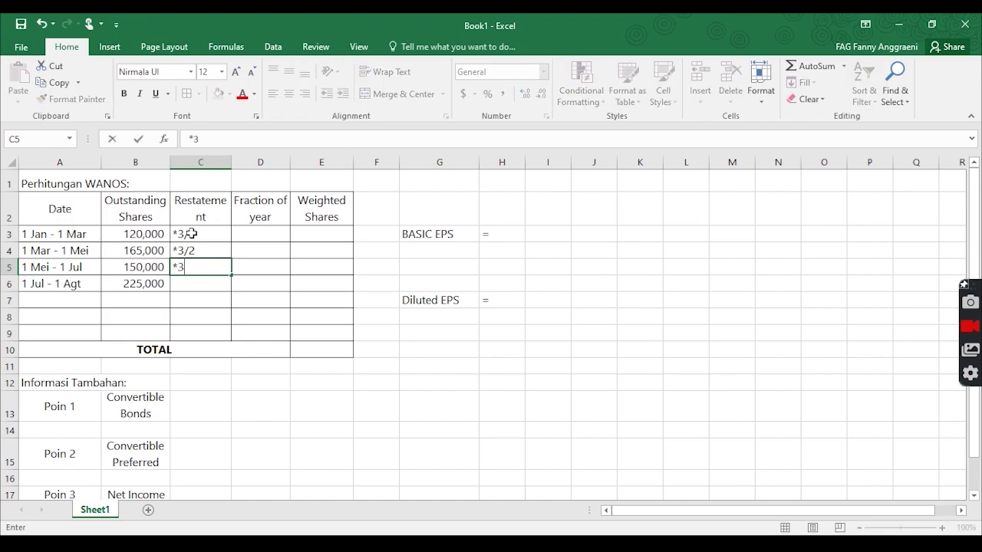
type("./2")
key("Tab")
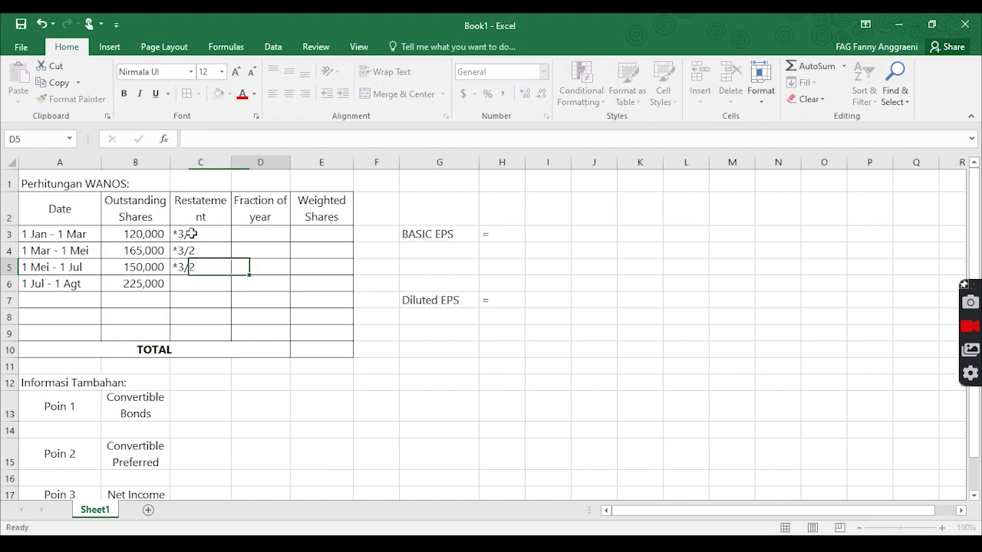
Enter the period 1 Agt - 1 Nov in row 7 and calculate its outstanding shares as =B6+30000
left_click(49, 299)
type("1 Agt -")
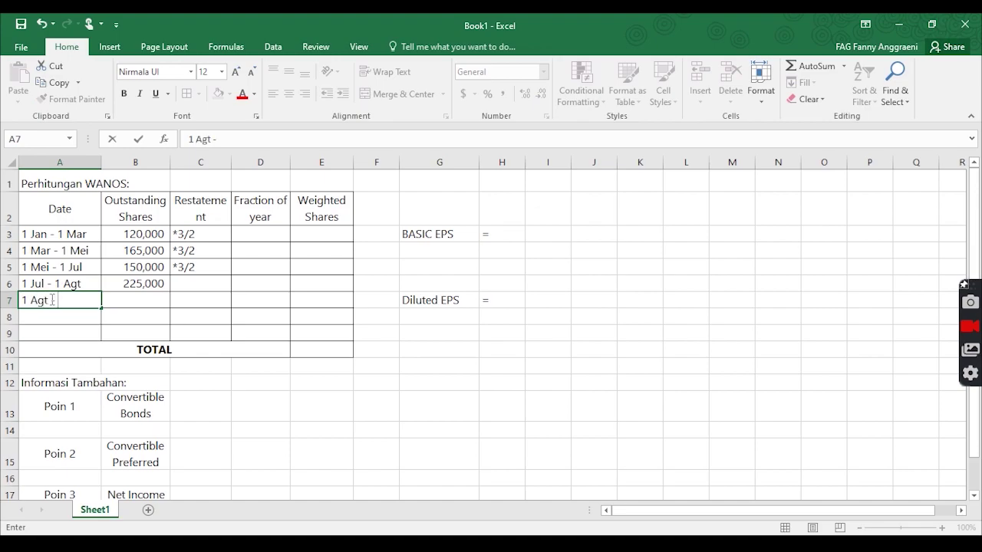
type(" 1 Nov")
key("Tab")
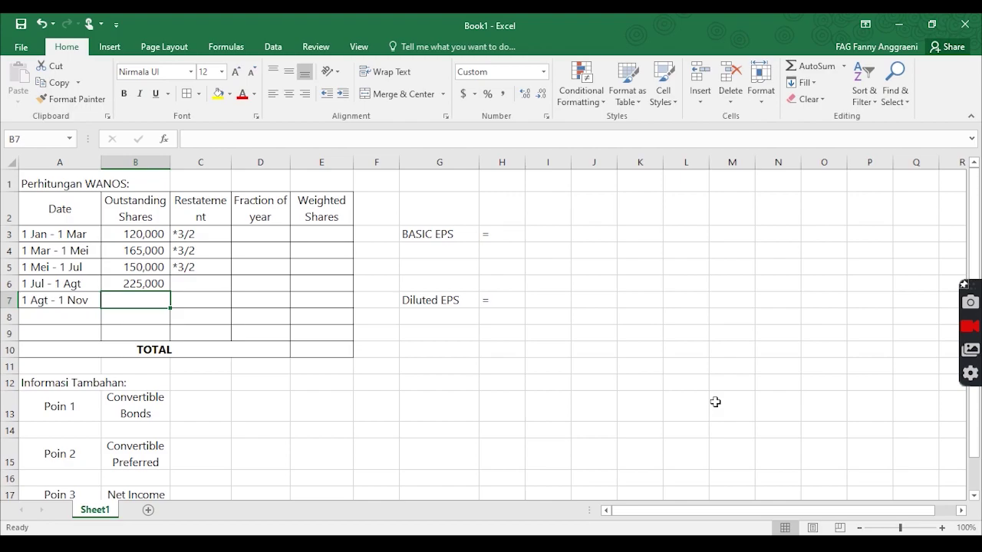
type("=")
left_click(159, 283)
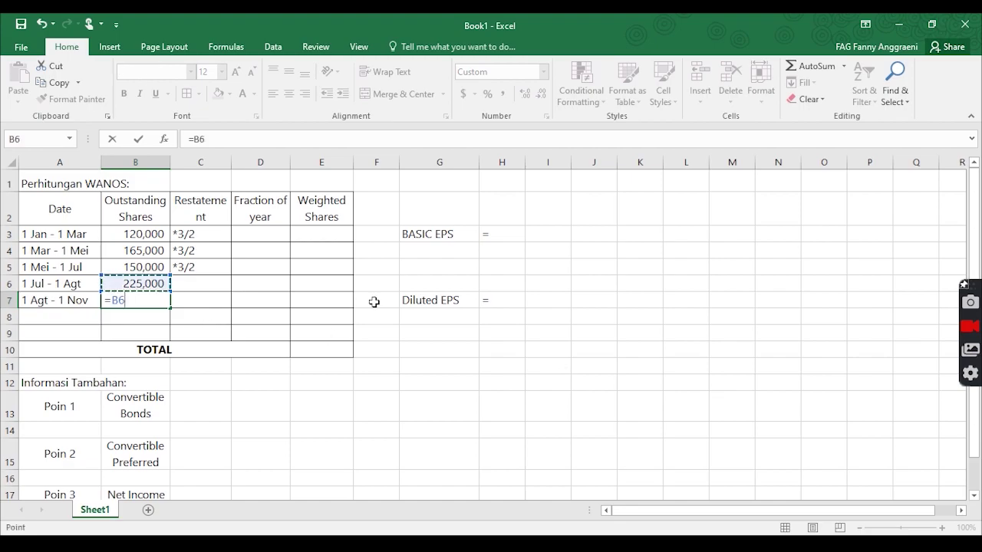
type("+30000")
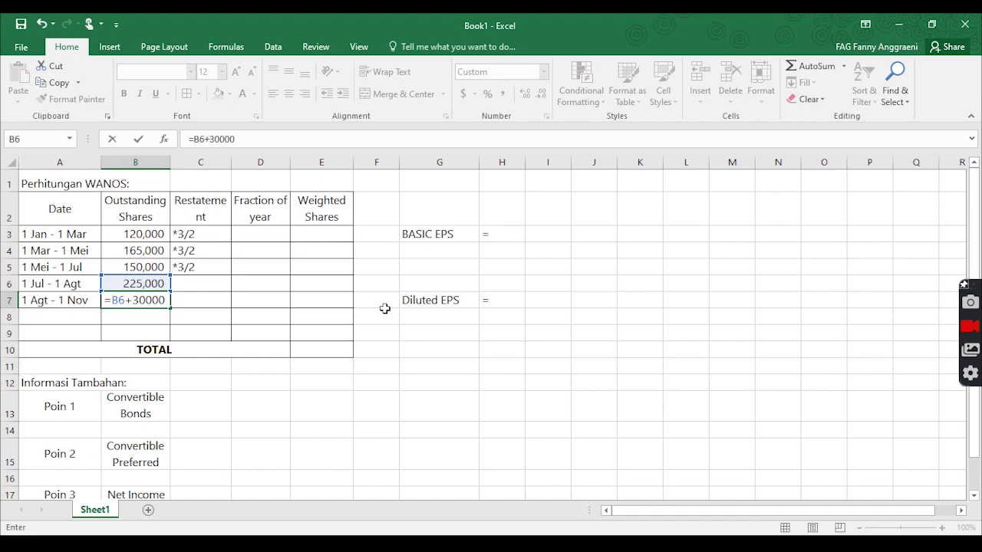
key("Tab")
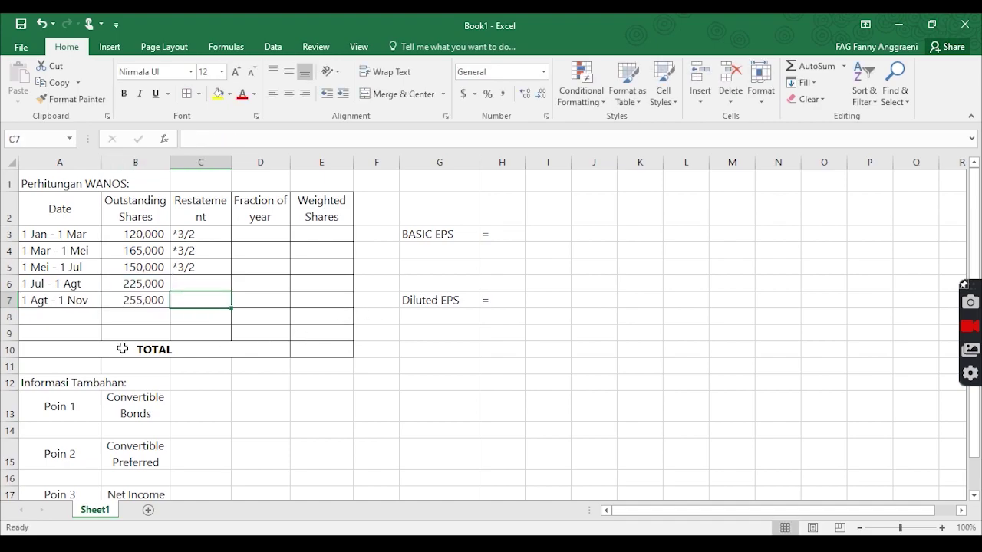
Enter the period 1 Nov - 1 Des in row 8 and calculate its outstanding shares as =B7*1.2
left_click(45, 319)
type("1 ")
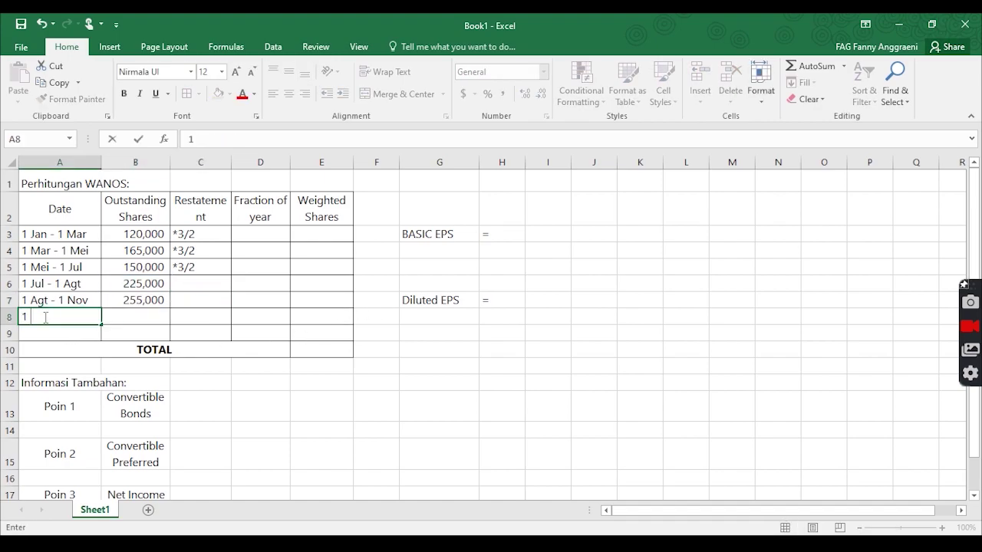
type("Nov - 1 Des")
key("Tab")
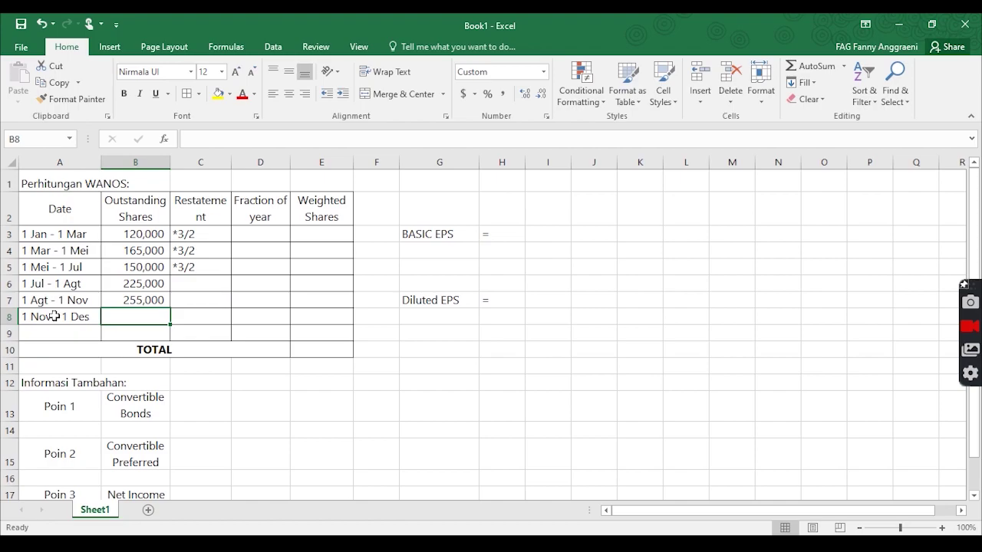
type("=")
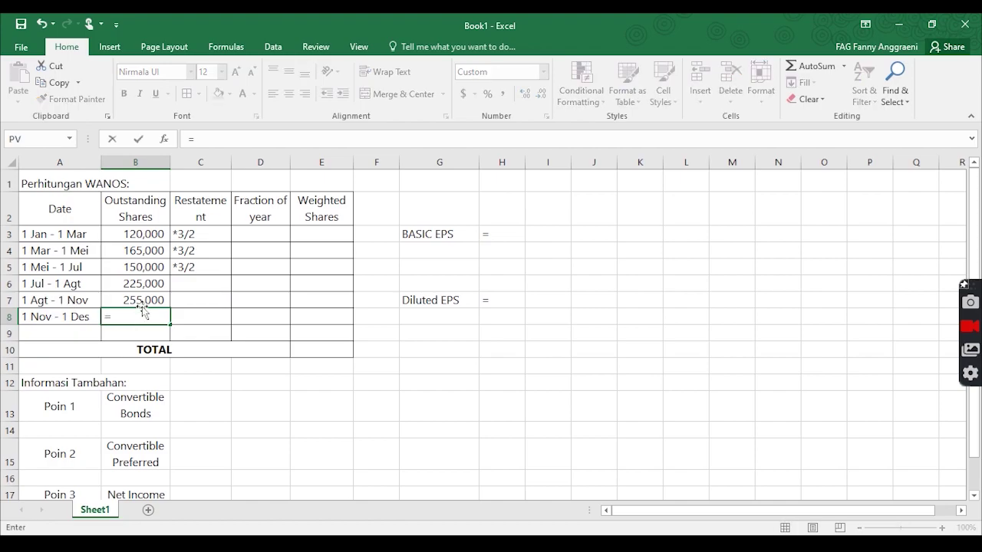
left_click(147, 299)
type("*")
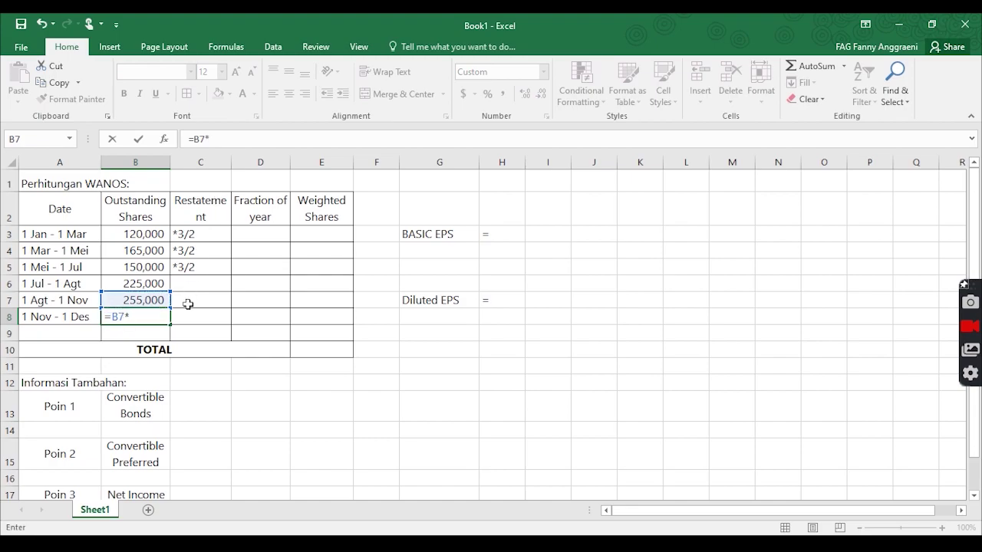
type("1.2")
key("Tab")
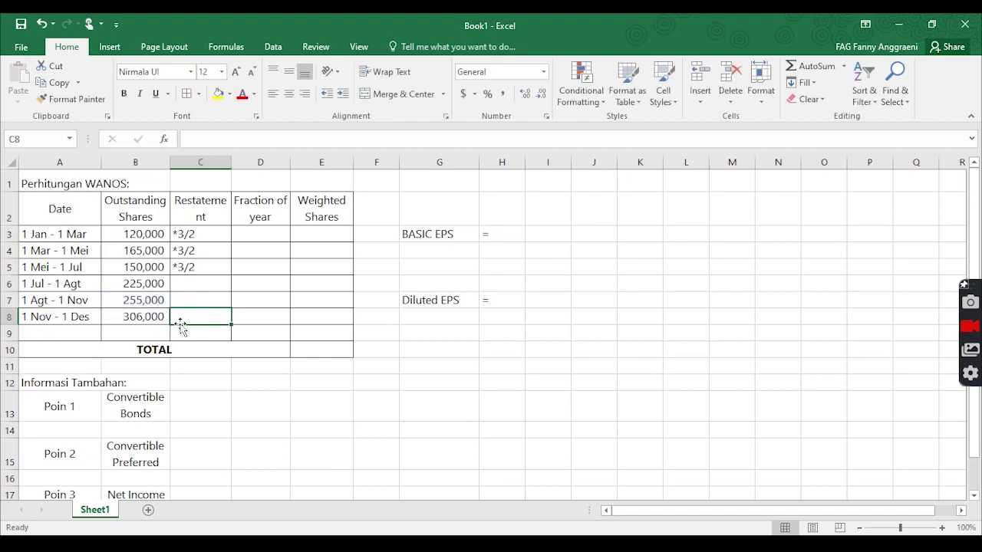
Enter the restatement factor *1.2 as text in C7 and C6
left_click_drag(192, 304, 193, 238)
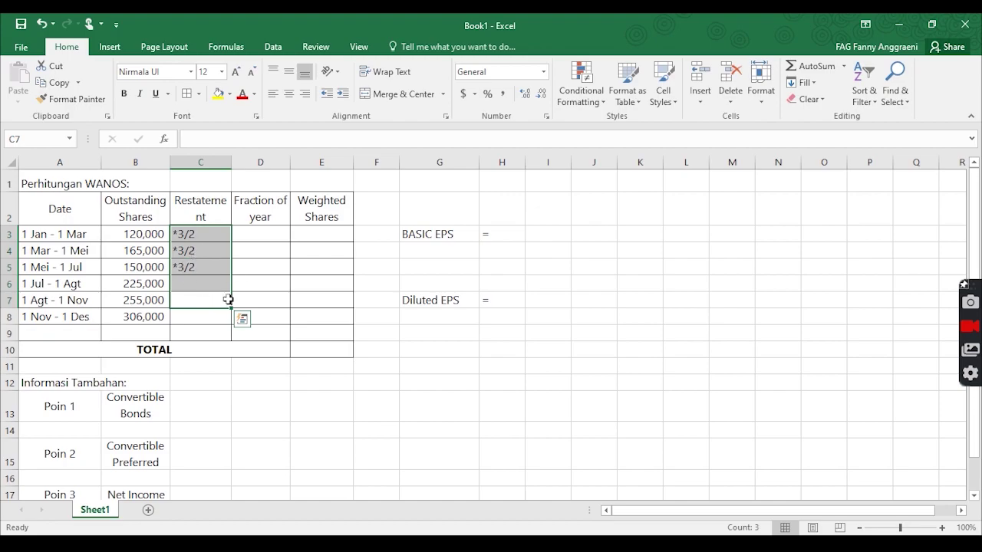
left_click(200, 233)
left_click(193, 299)
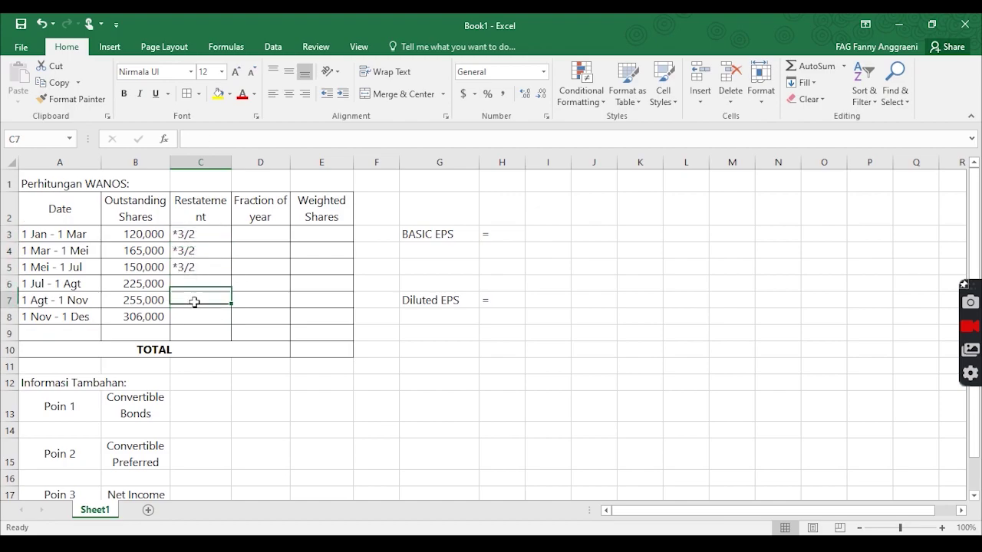
type("*1.2")
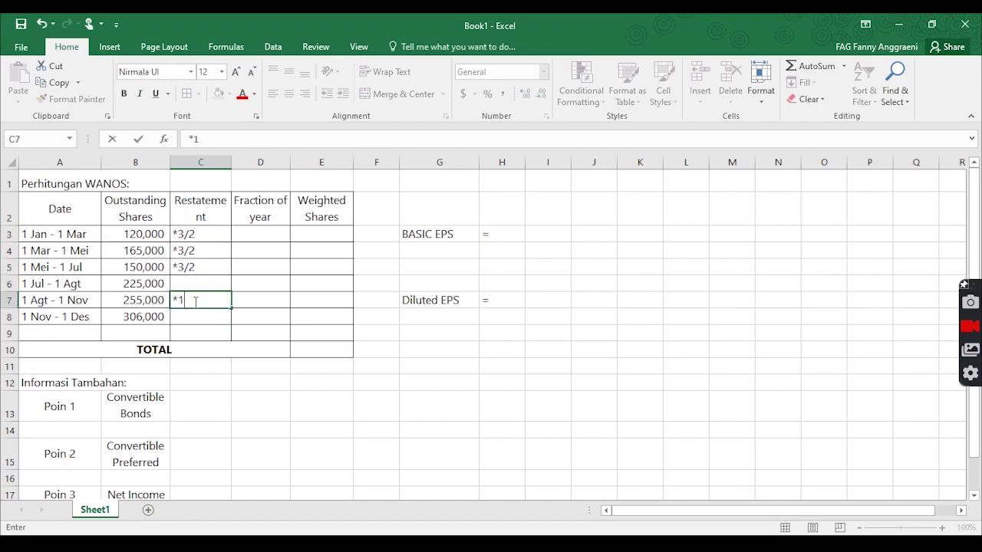
key("Up")
type("*1.2")
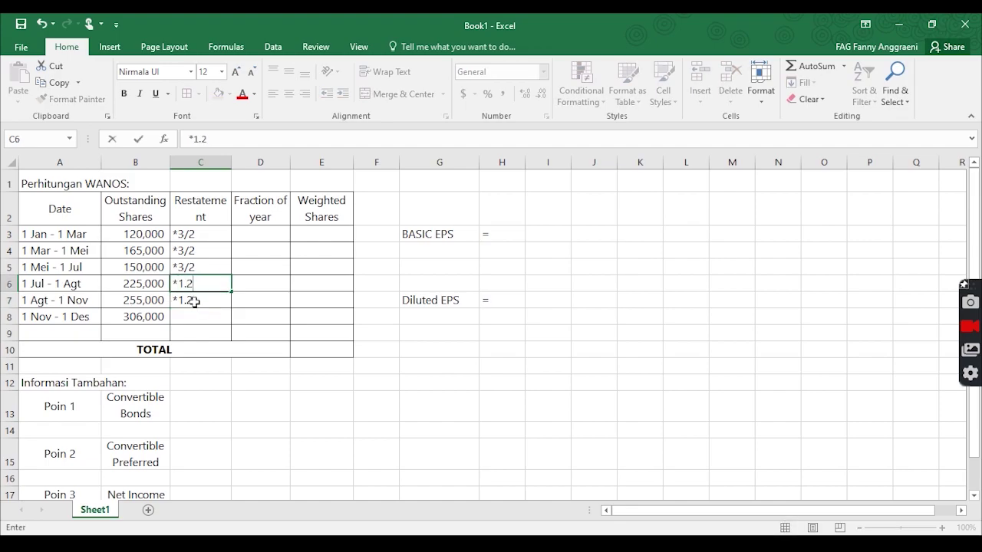
key("Up")
Append *1.2 to the restatement factors in C5, C4 and C3 so each reads *3/2 *1.2
double_click(201, 268)
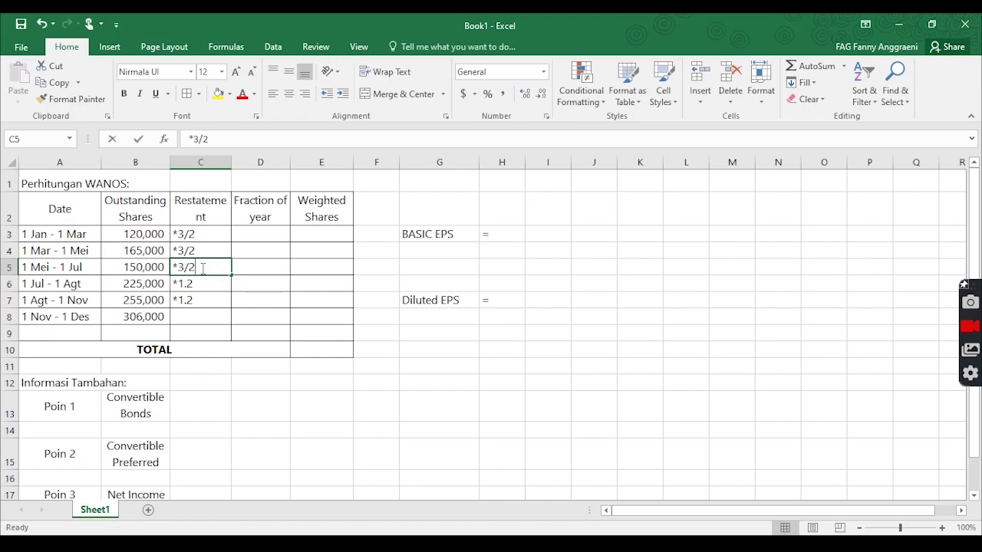
type("*1.2")
left_click(208, 249)
double_click(209, 249)
type("*1.2")
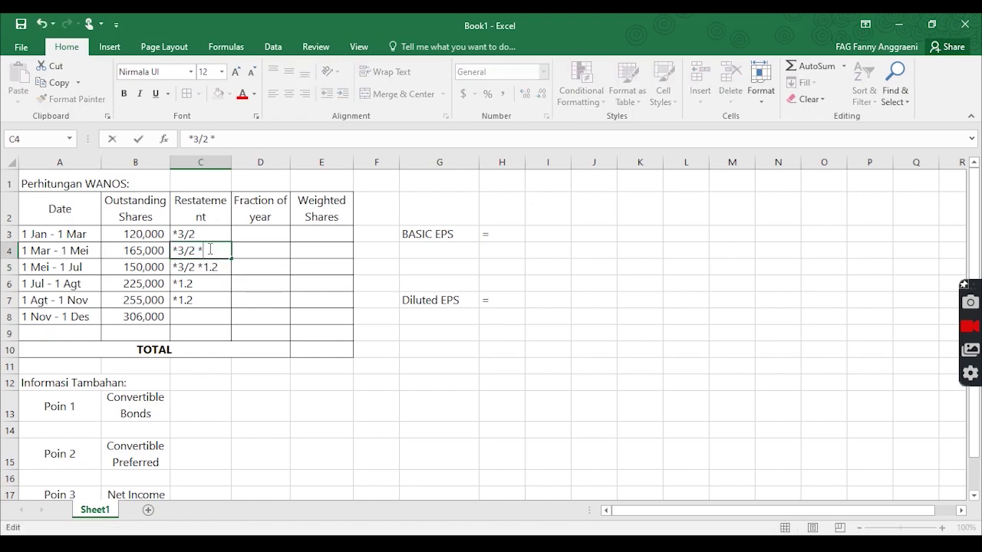
double_click(214, 235)
type("*1.2")
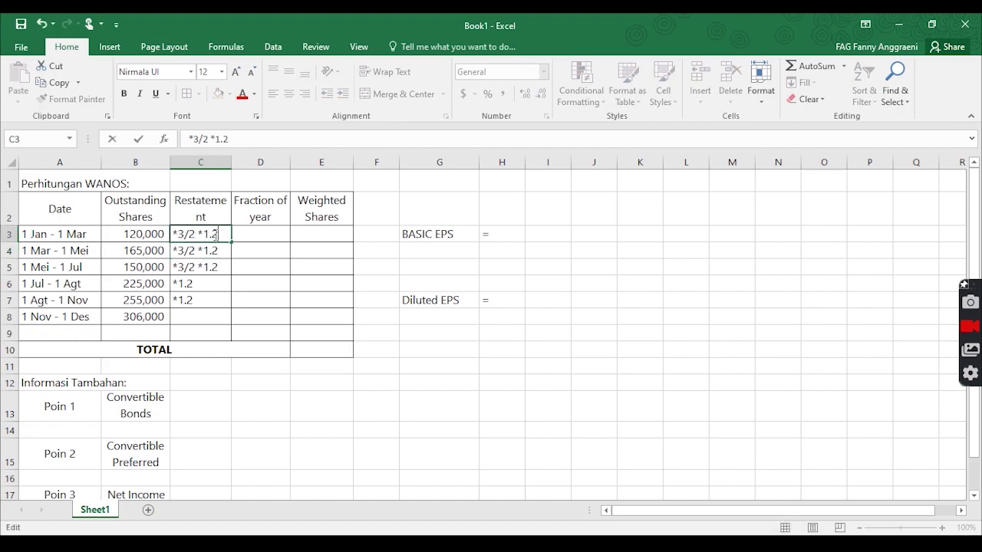
key("Return")
left_click(215, 314)
Enter the period 1 Des - 31 Des in row 9 and calculate its outstanding shares as =B8+24000
left_click(25, 340)
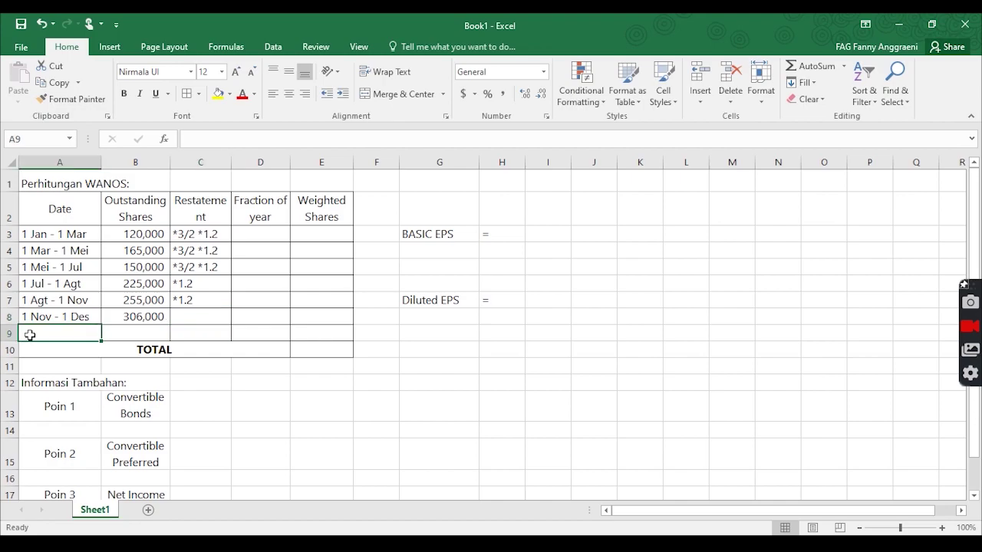
type("1 Des -")
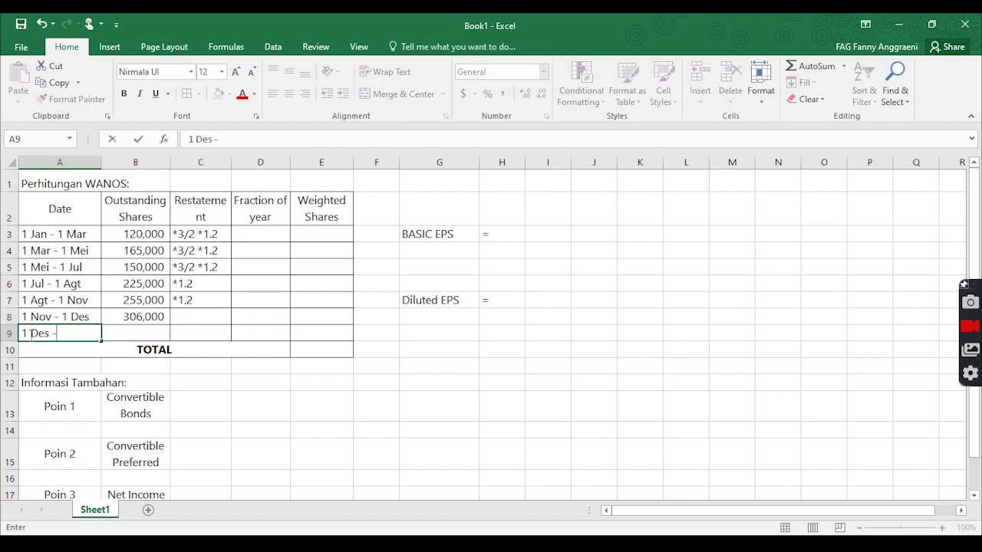
type(" 31 Des")
key("Tab")
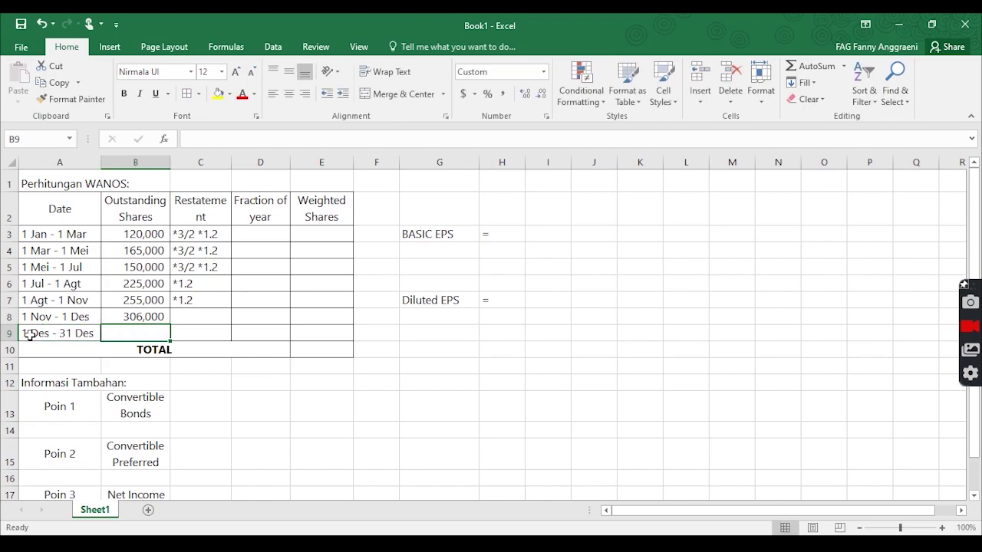
type("=")
left_click(158, 314)
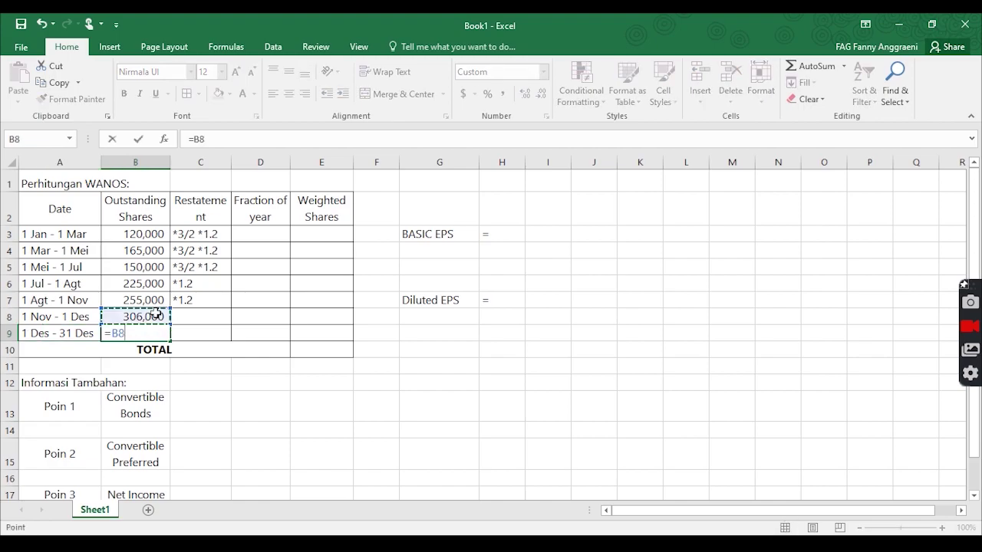
type("+2")
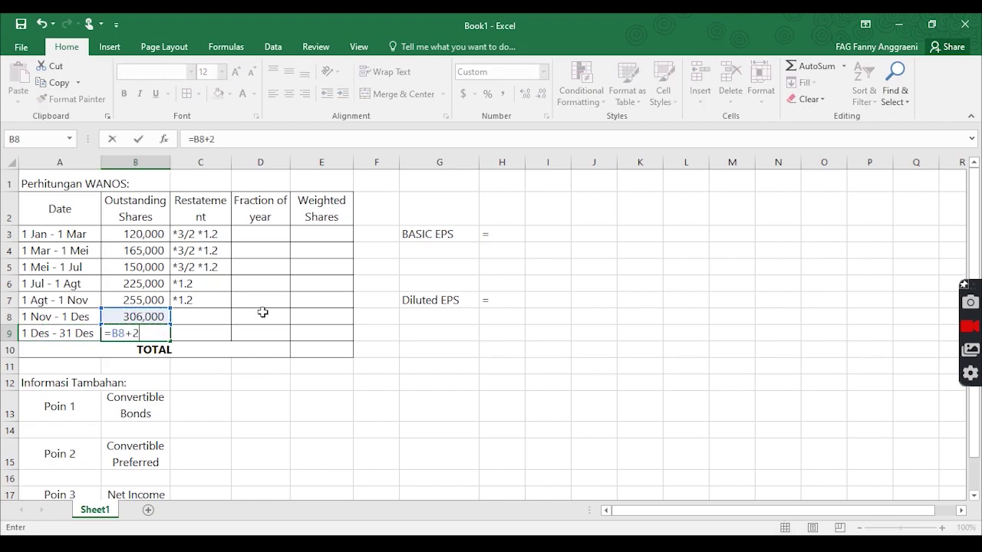
type("4000")
key("Tab")
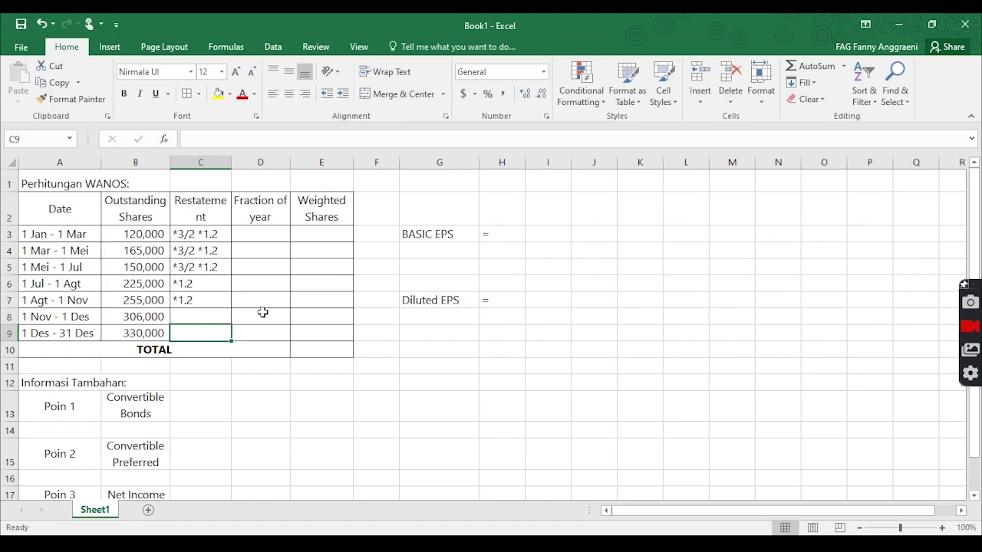
Enter the fraction of year *2/12 as text in D3, D4 and D5 for the first three periods
left_click(259, 236)
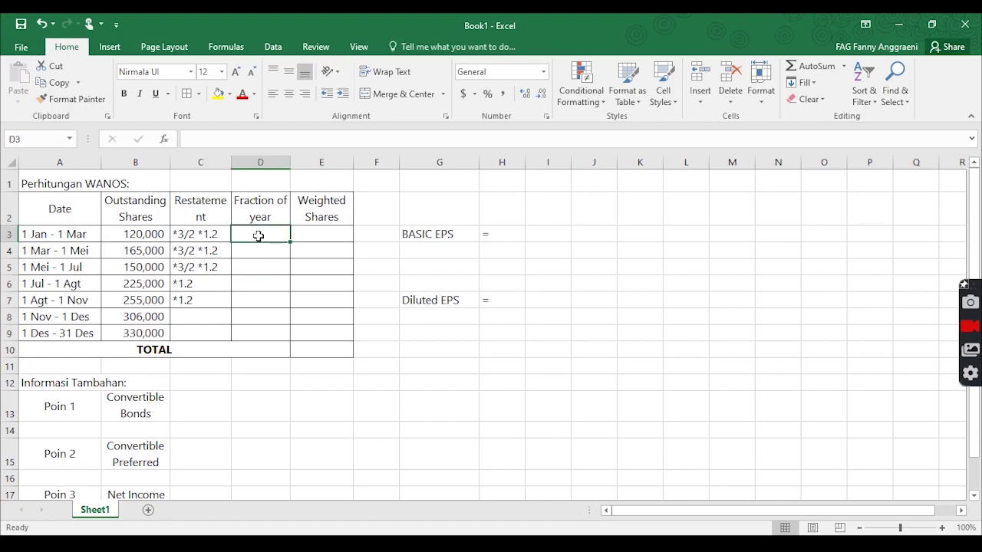
type("*2/12")
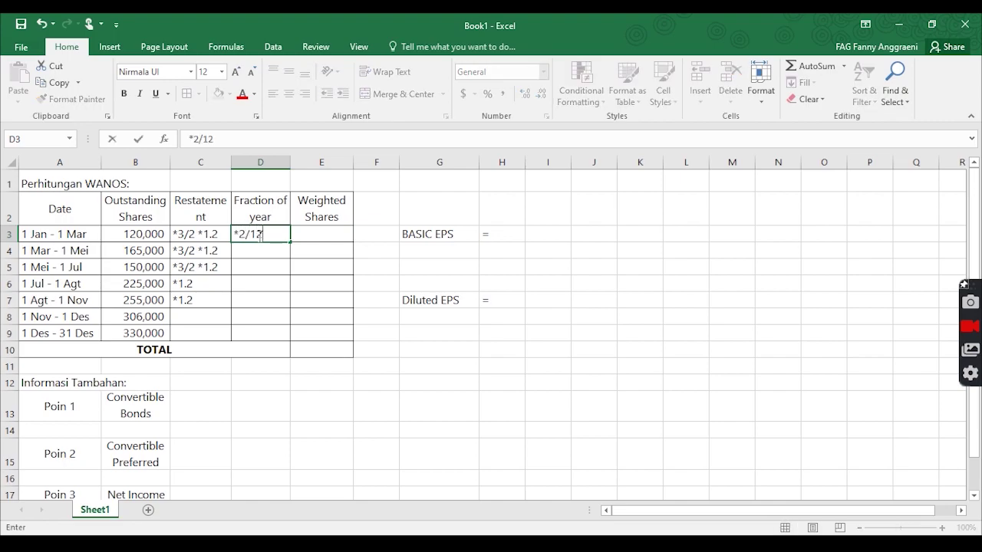
key("Return")
type("*2/12")
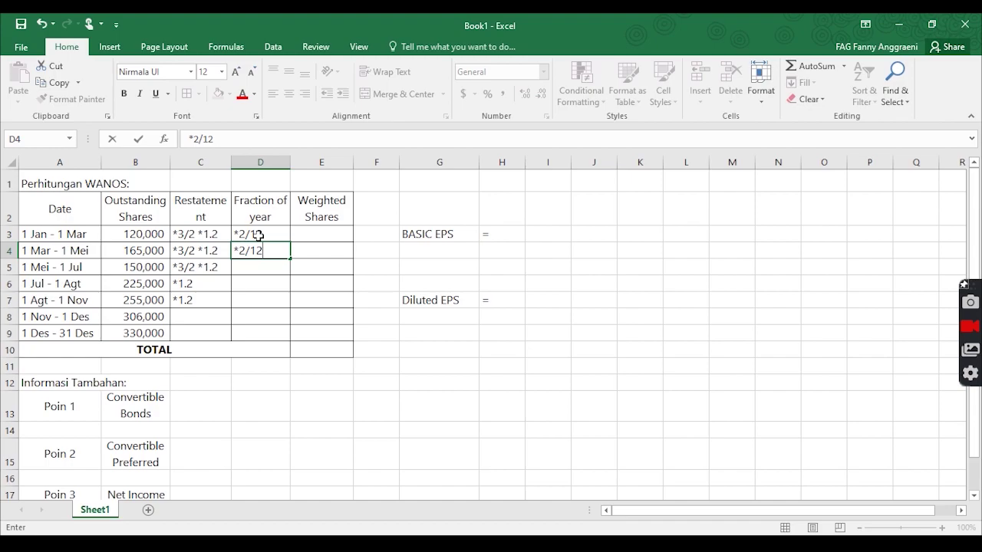
key("Return")
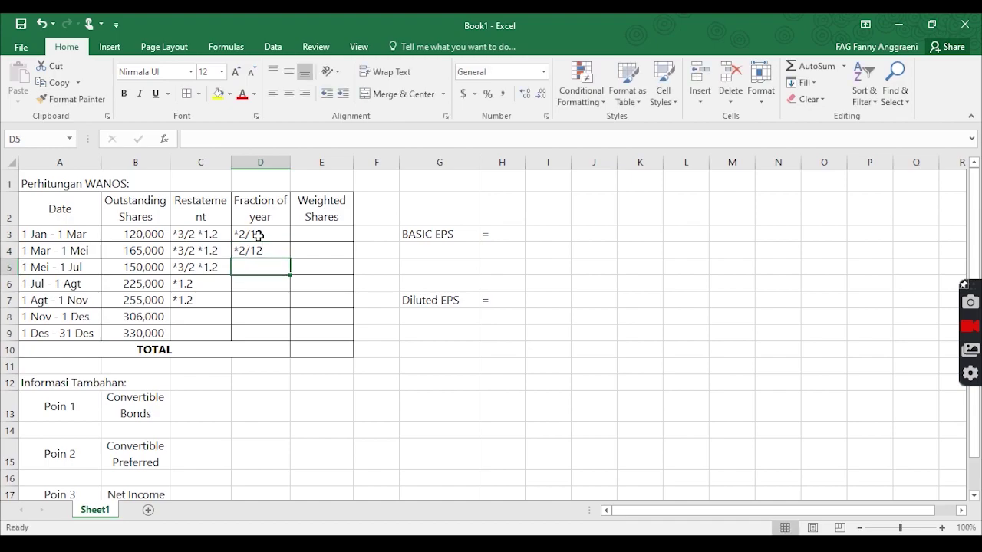
type("*2")
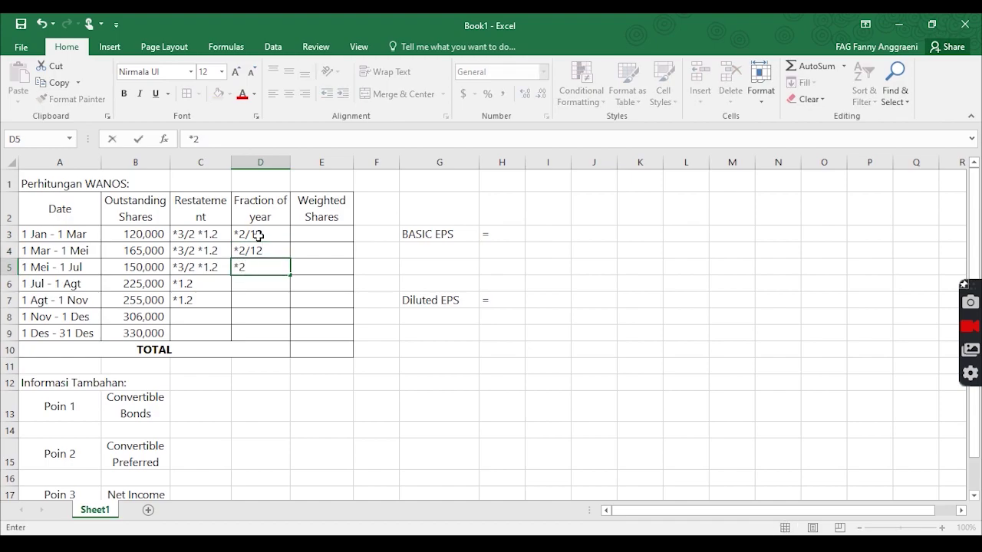
type("/12")
key("Return")
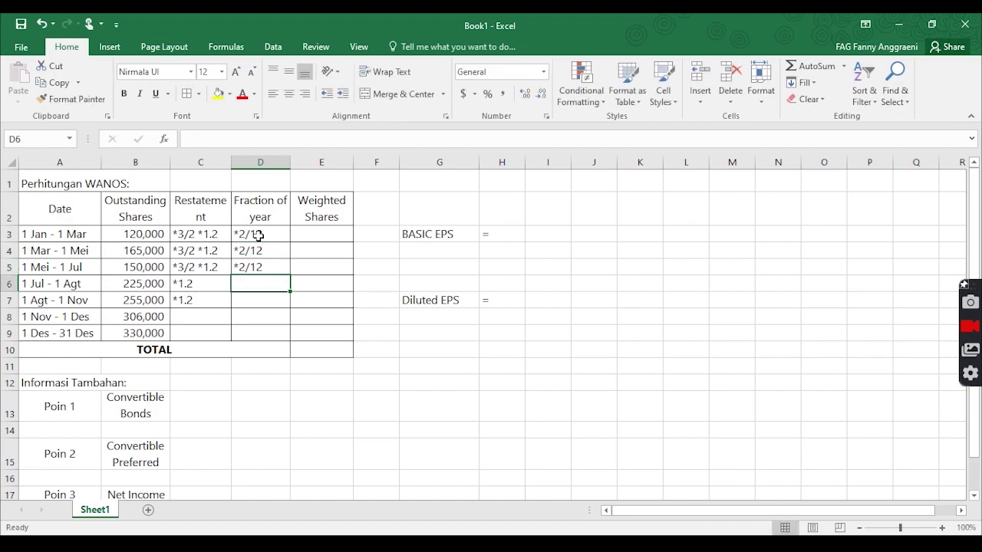
Enter the fractions of year as text for the remaining periods: *1/12 in D6, *3/12 in D7, and *1/12 in D8 and D9
type("*1/12")
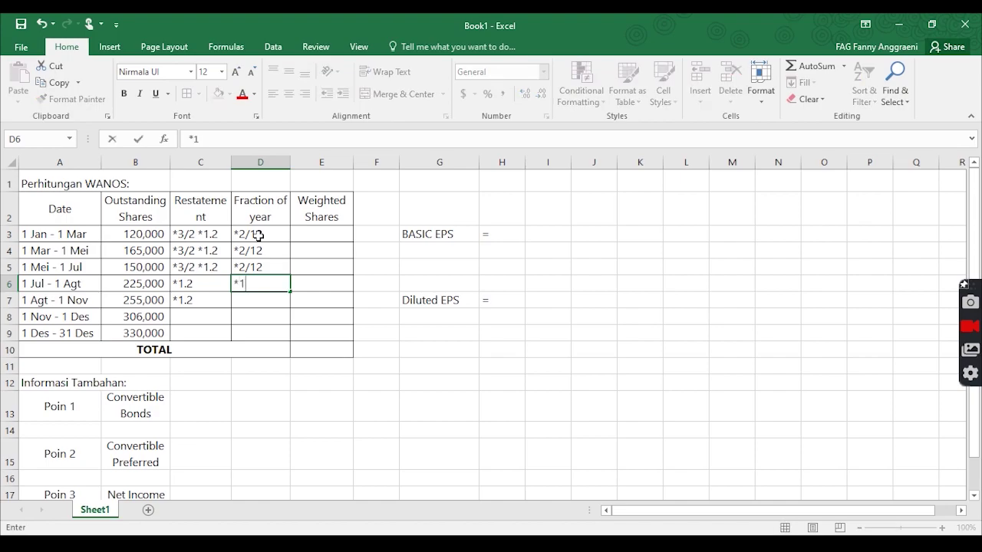
key("Return")
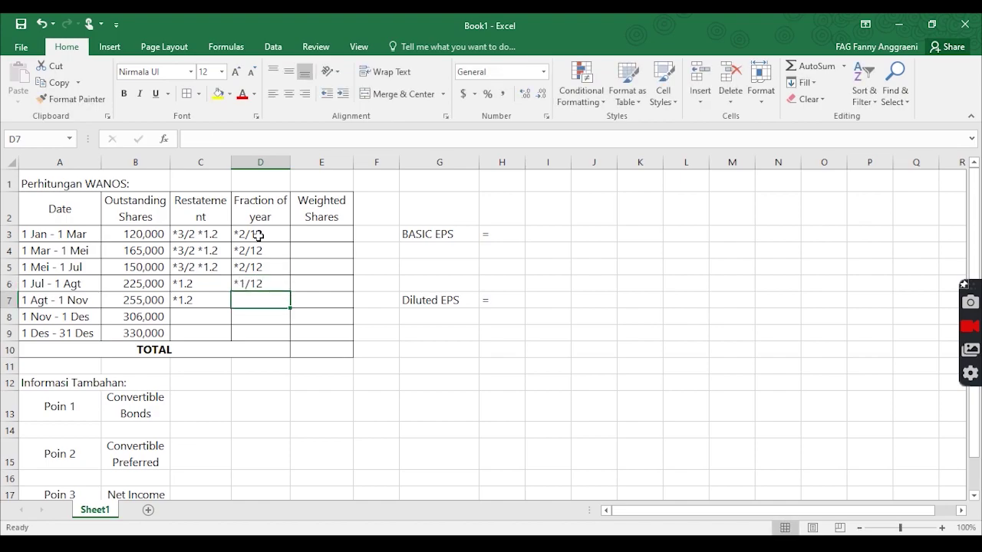
type("*3/12")
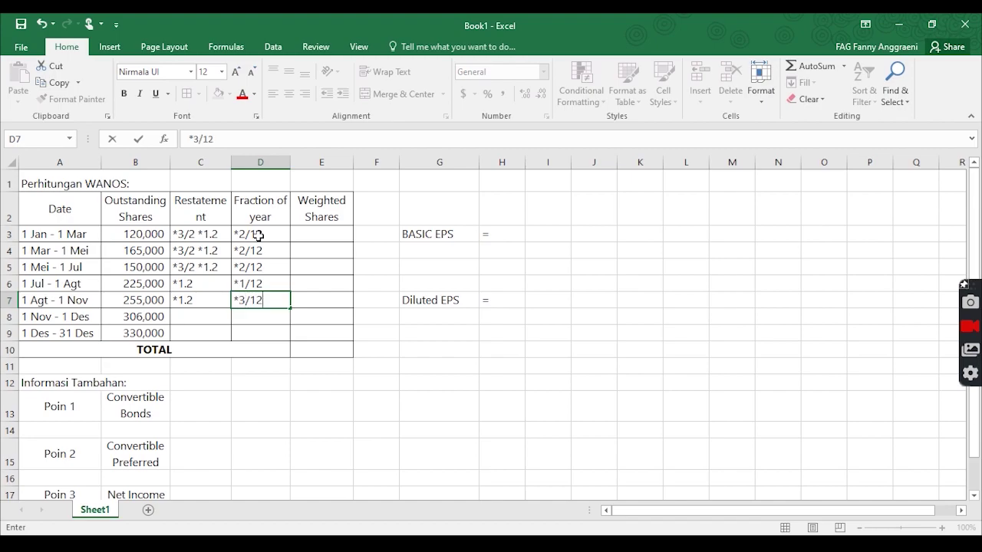
key("Return")
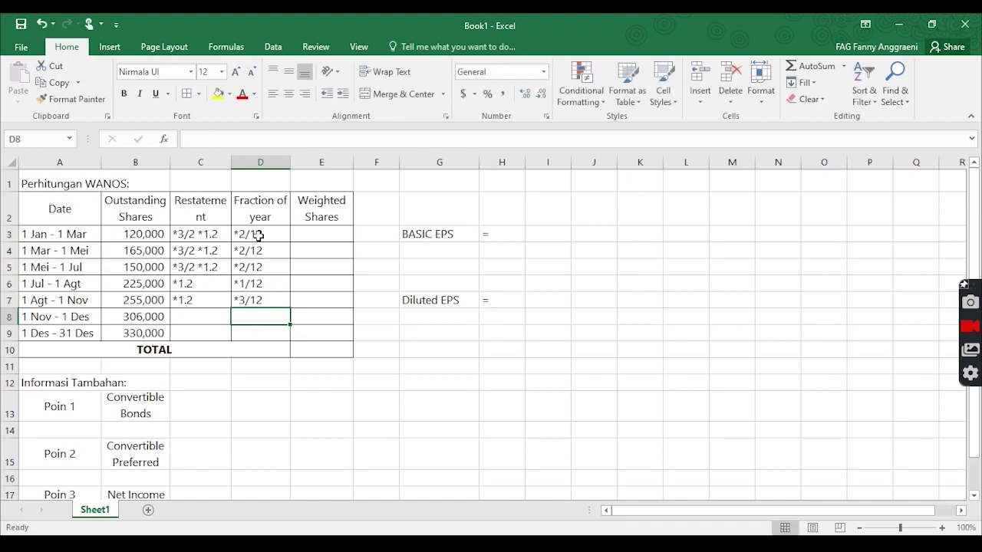
type("*1/12")
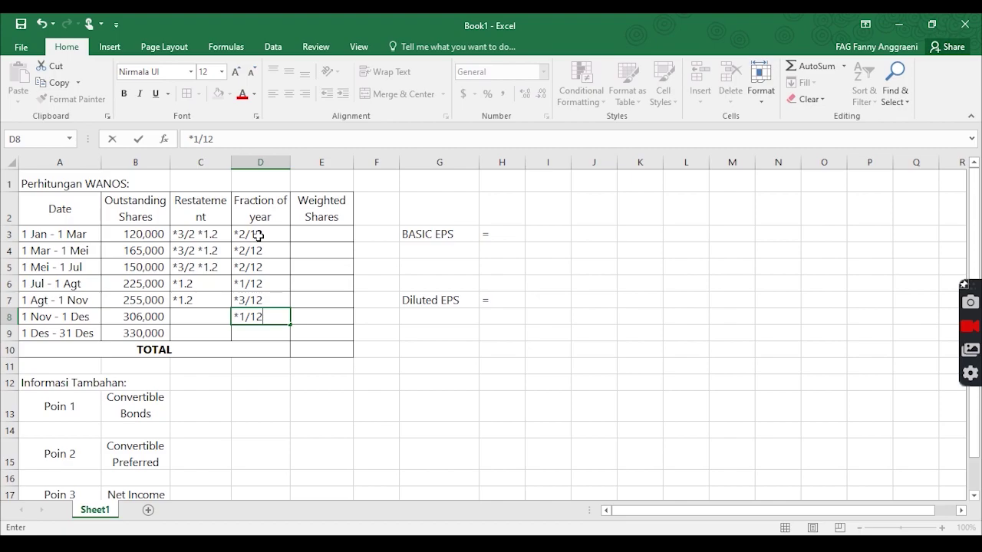
key("Return")
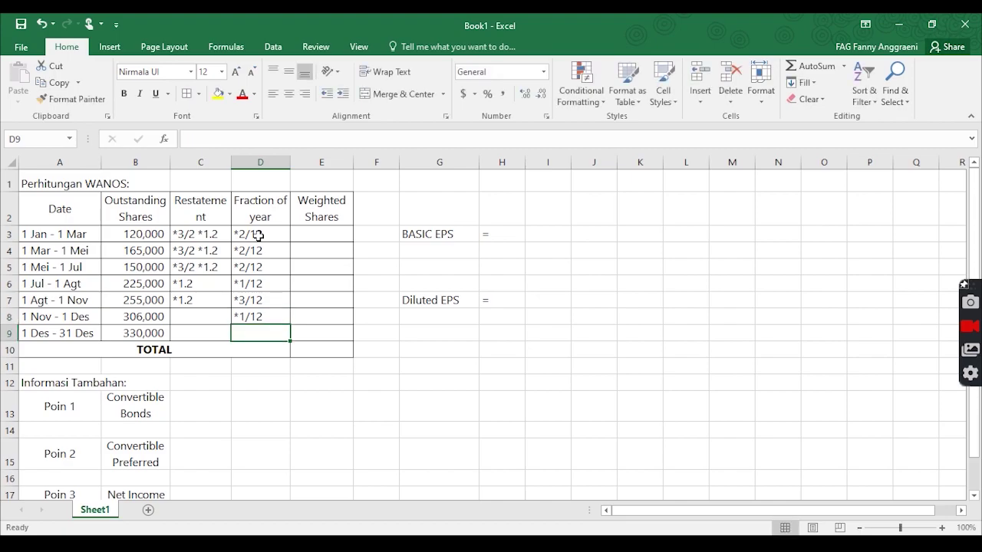
type("*1/12")
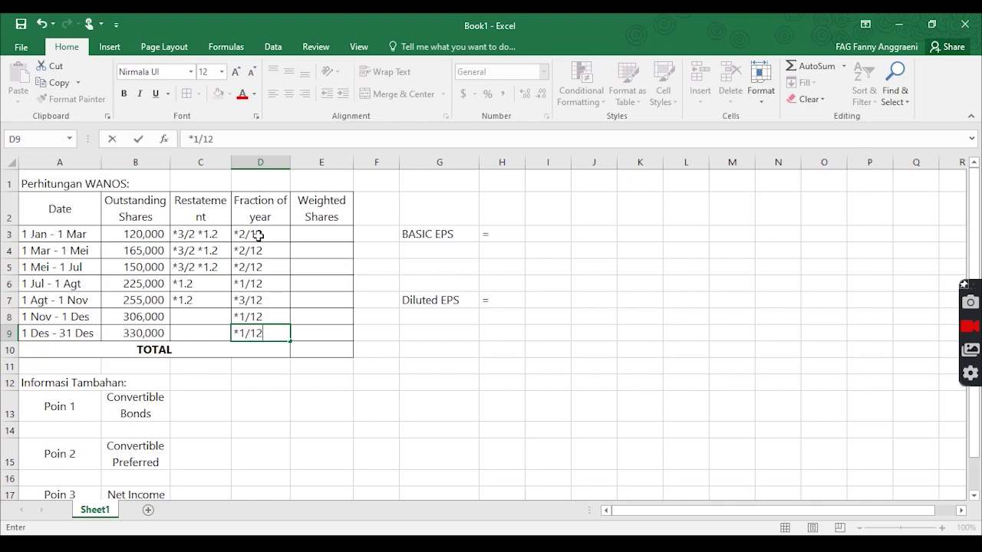
key("Tab")
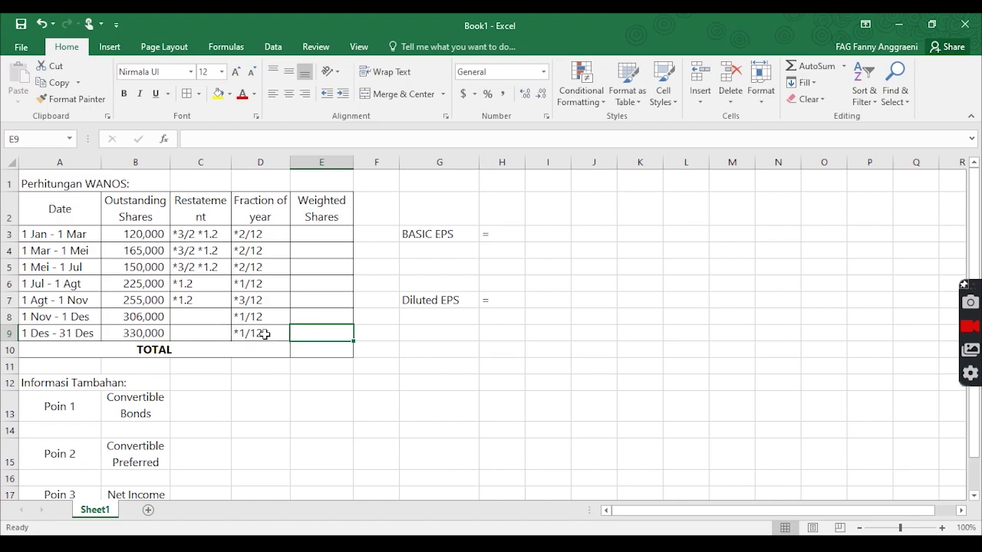
Calculate the weighted shares for 1 Jan - 1 Mar in E3 as =B3*3/2*1.2*2/12
left_click(303, 237)
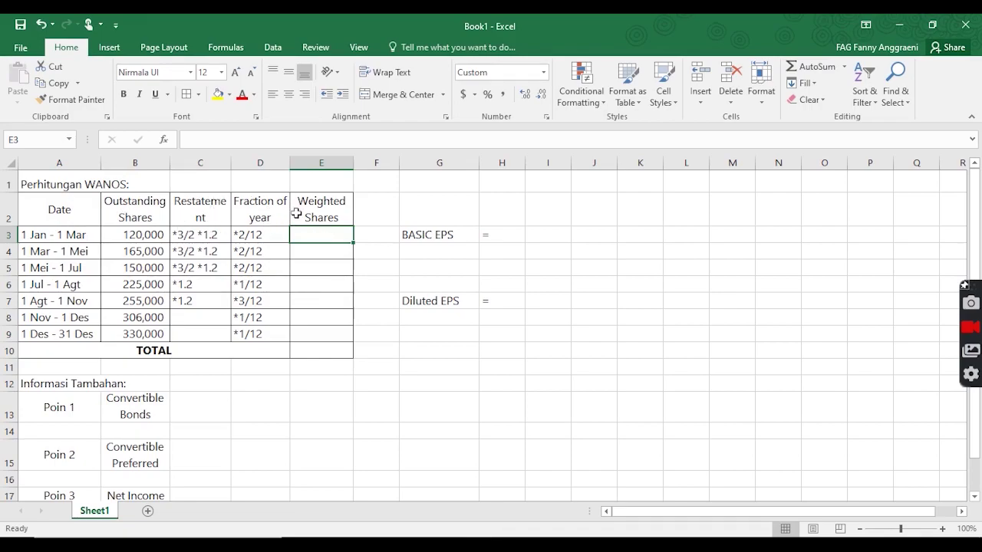
type("=")
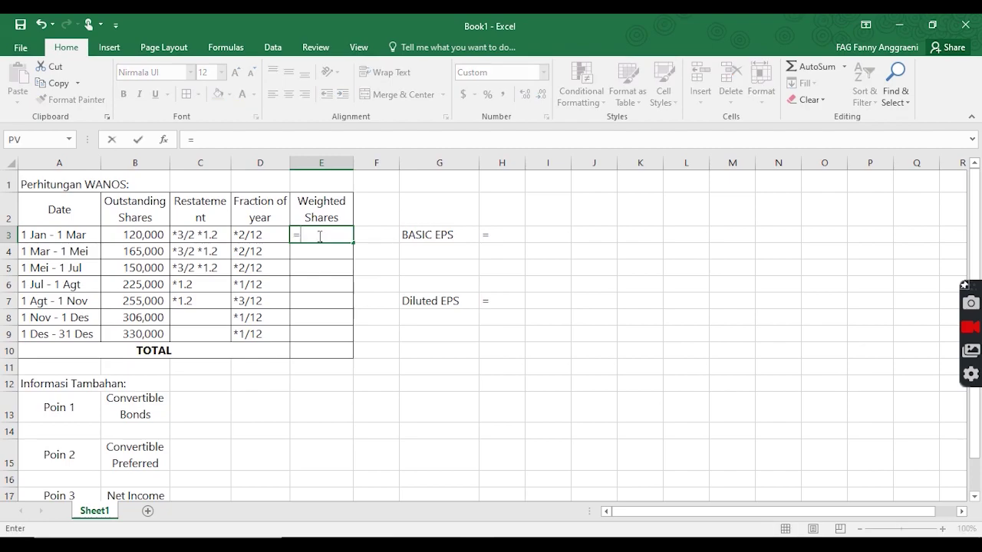
left_click(155, 232)
type("*3/2")
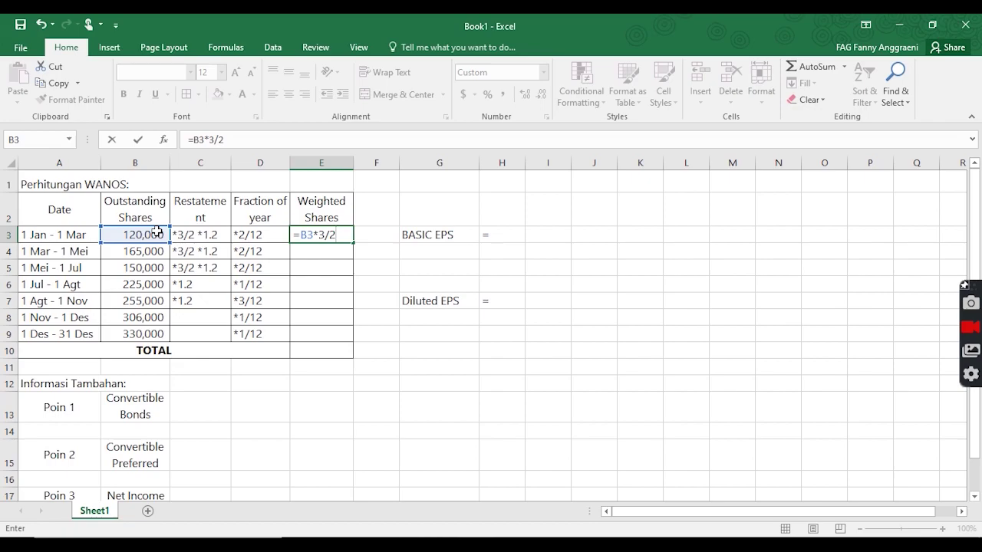
type("*1.2*2/12")
key("Return")
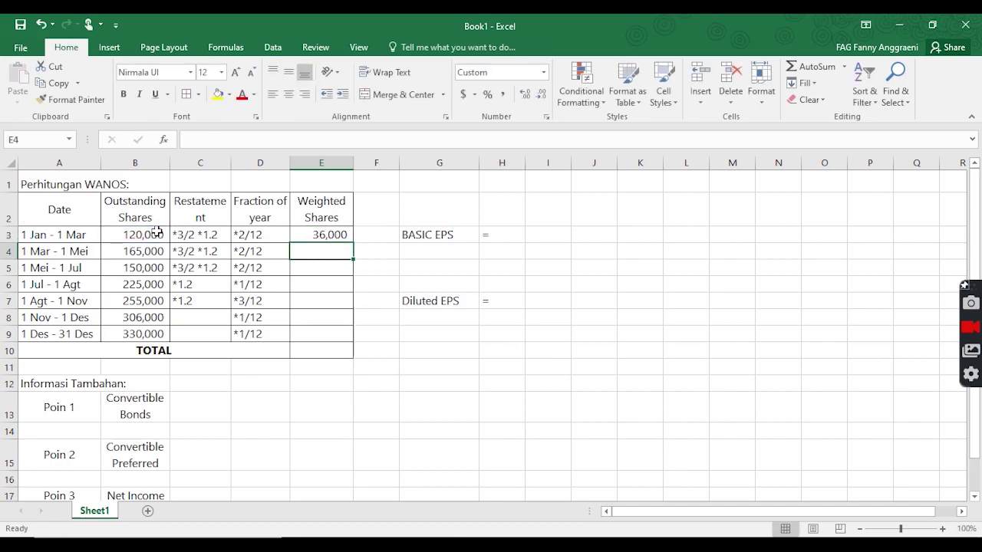
Calculate the weighted shares for 1 Mar - 1 Mei in E4 as =B4*3/2*1.2*2/12
type("=")
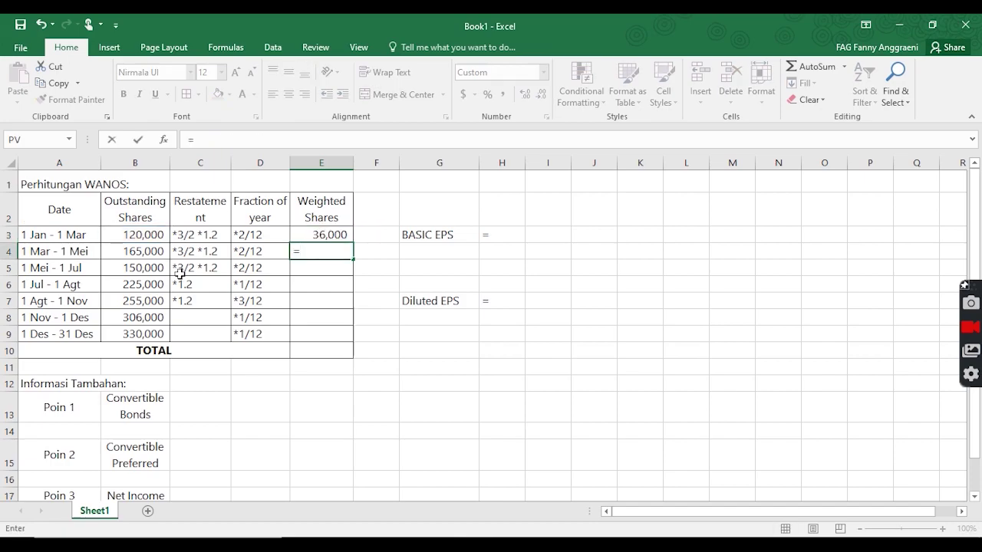
left_click(147, 254)
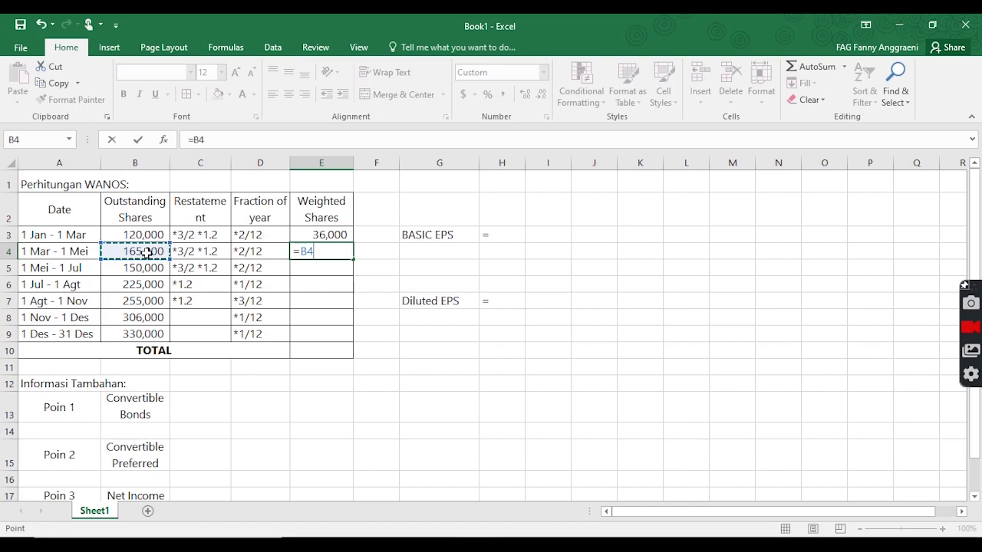
type("*3/2*1")
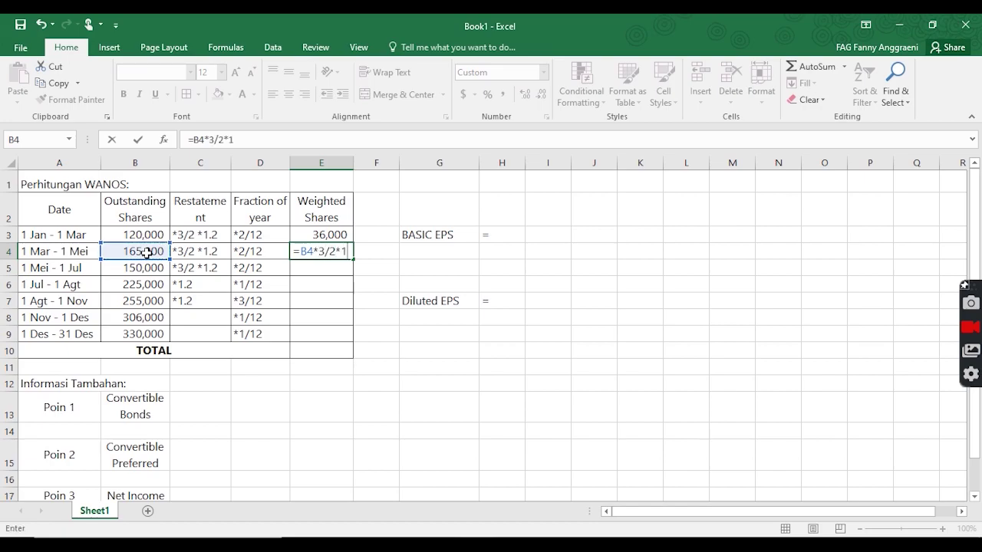
type(".2*2/12")
key("Return")
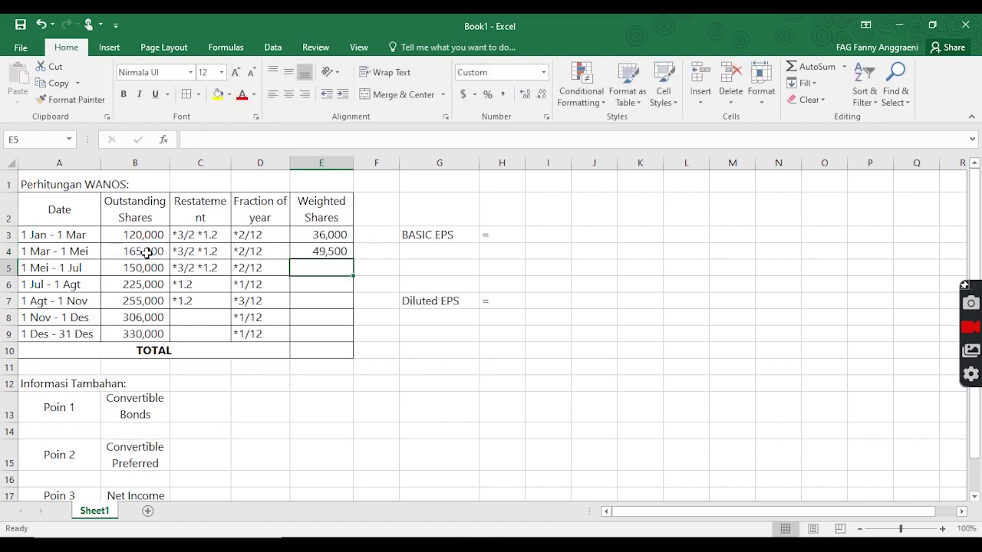
Calculate the weighted shares for 1 Mei - 1 Jul in E5 as =B5*3/2*1.2*2/12
type("=")
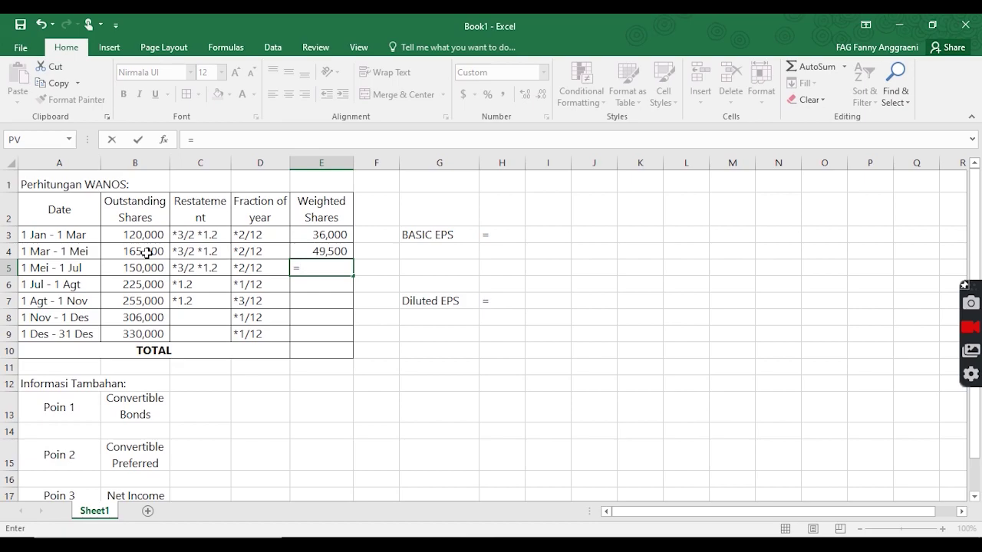
left_click(151, 269)
type("*")
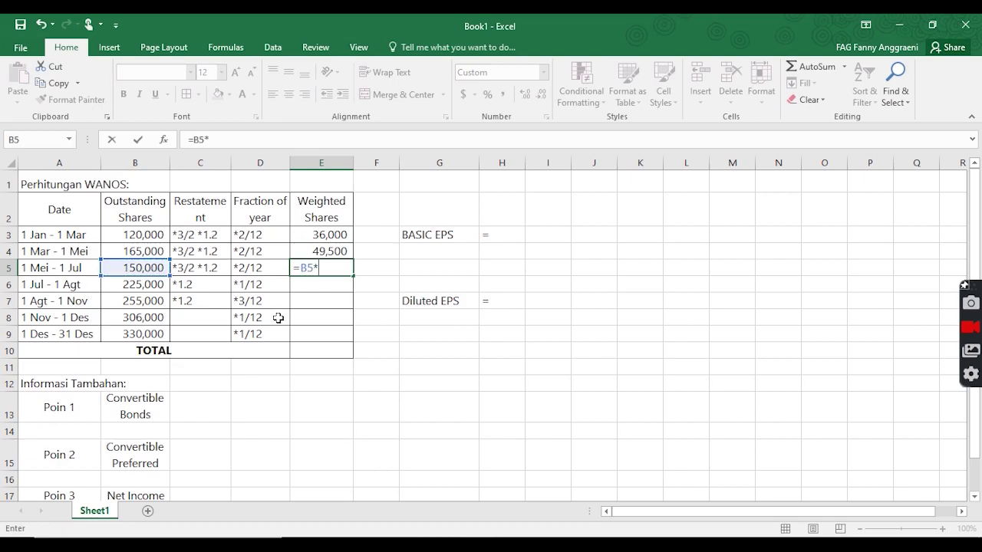
type("3/2*1.2*2/12")
key("Return")
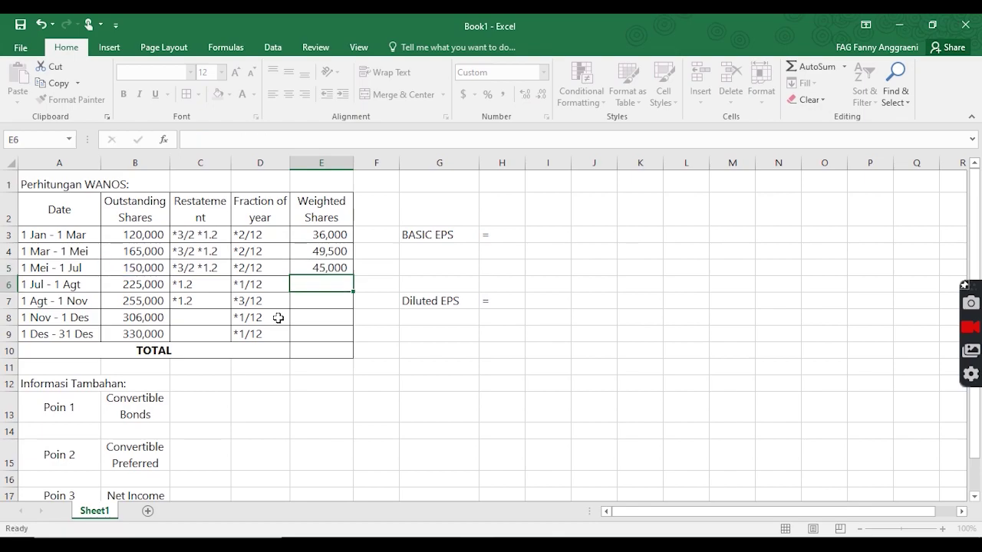
Calculate the weighted shares for 1 Jul - 1 Agt in E6 as =B6*1.2*1/12
type("=")
left_click(163, 286)
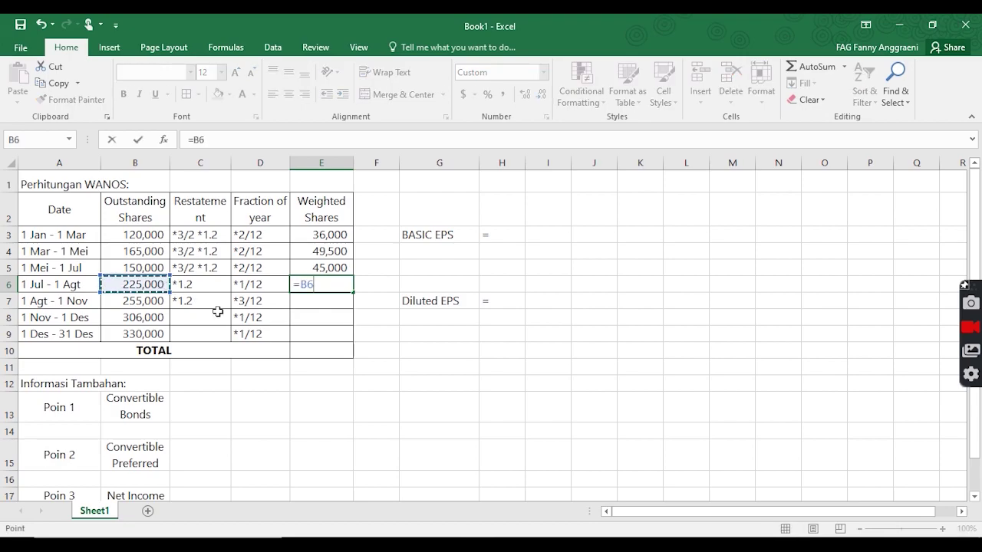
type("*1.2")
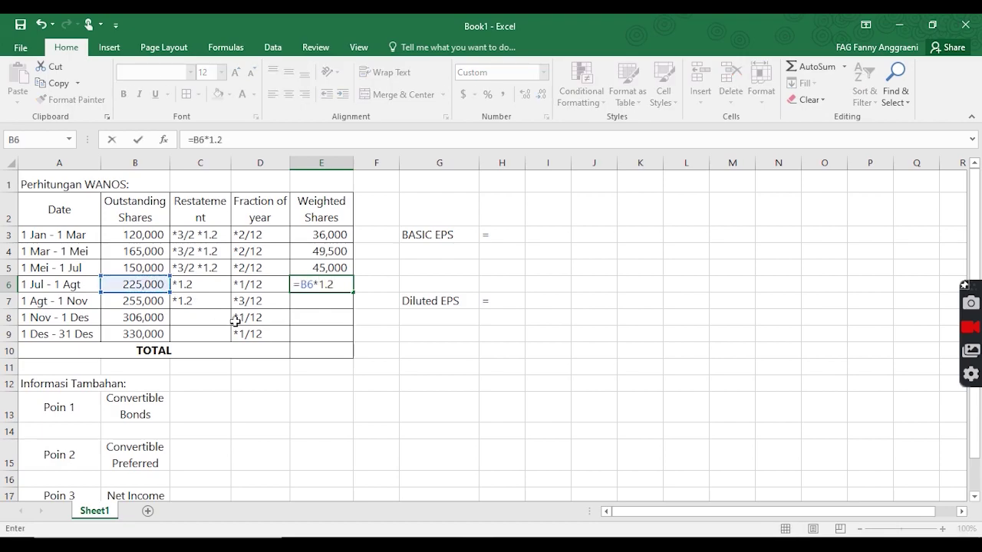
type("*1/12")
key("Return")
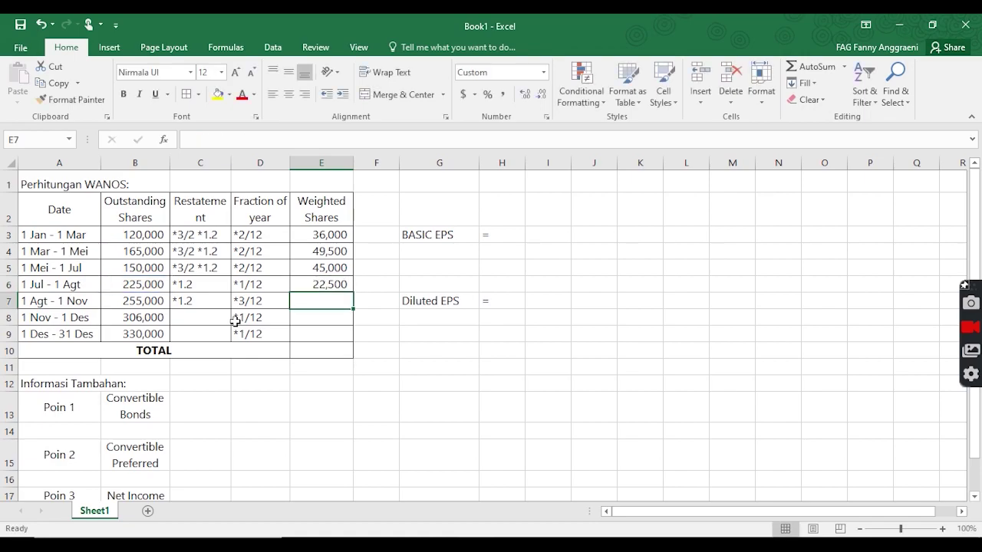
Calculate the weighted shares for 1 Agt - 1 Nov in E7 as =B7*1.2*3/12
type("=")
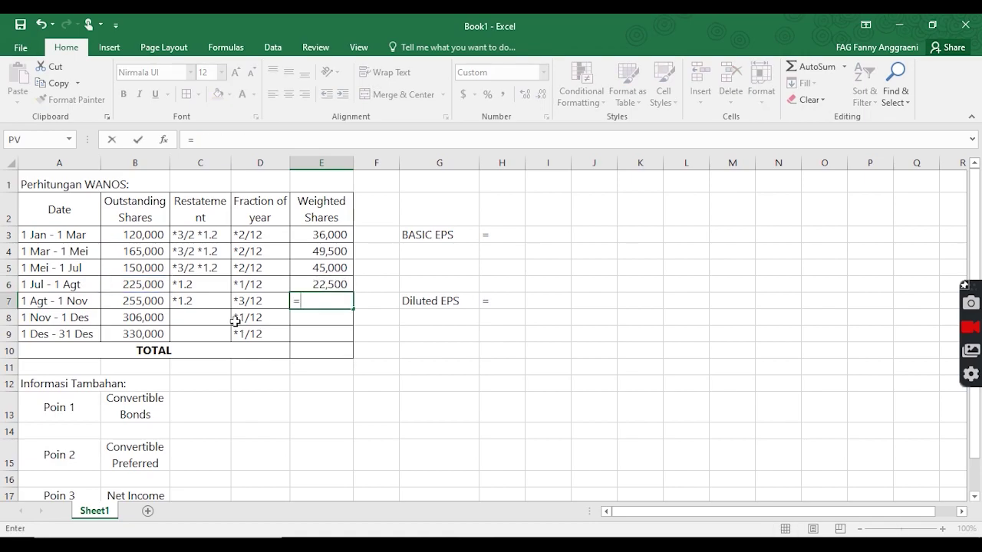
left_click(142, 305)
type("*1.")
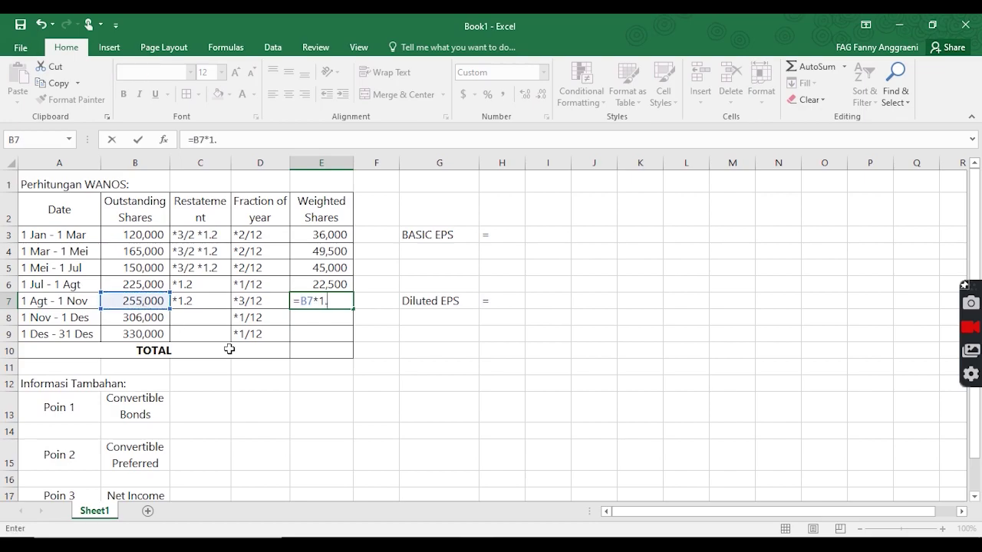
type("2*3/12")
key("Return")
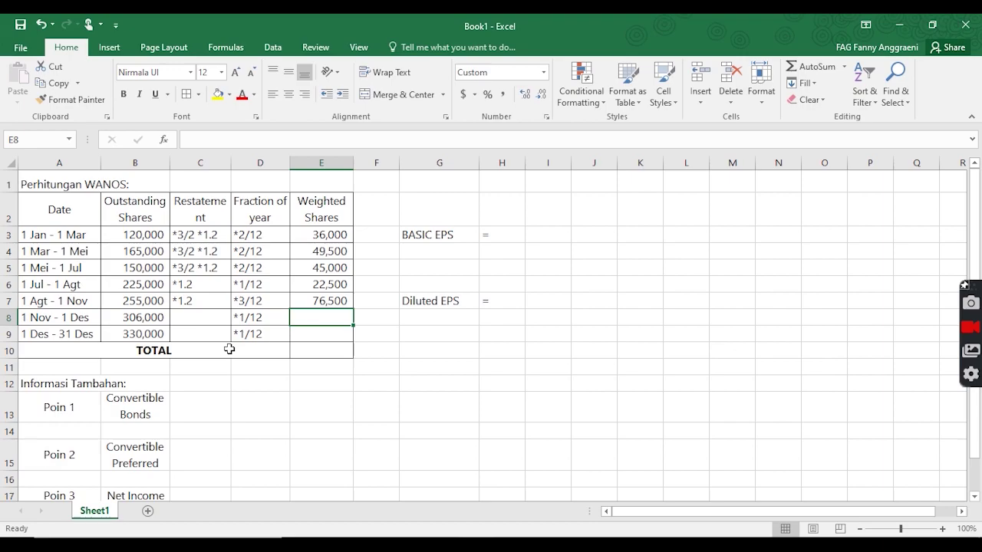
Calculate the weighted shares for the last two periods as =B8*1/12 in E8 and =B9*1/12 in E9
type("=")
left_click(130, 319)
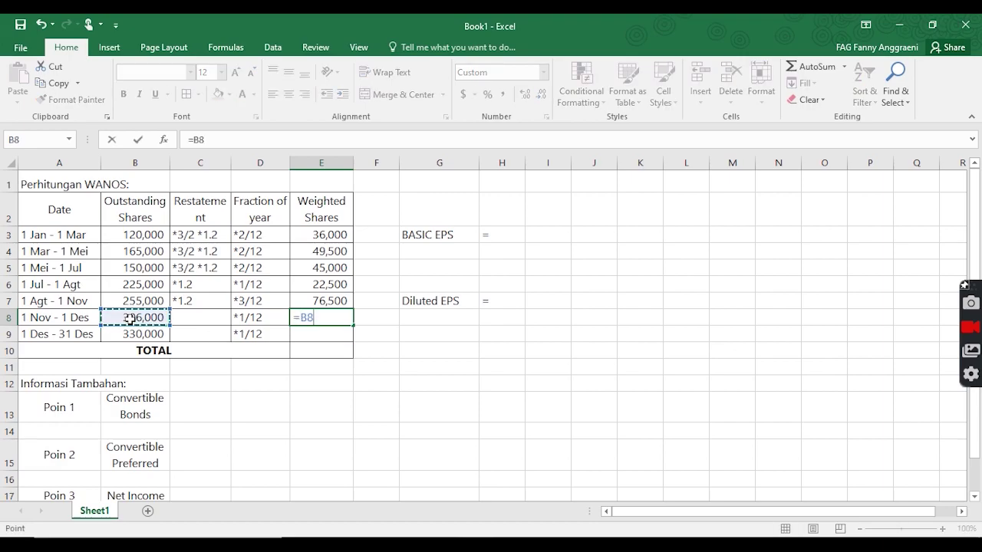
type("*1/12")
key("Return")
type("=")
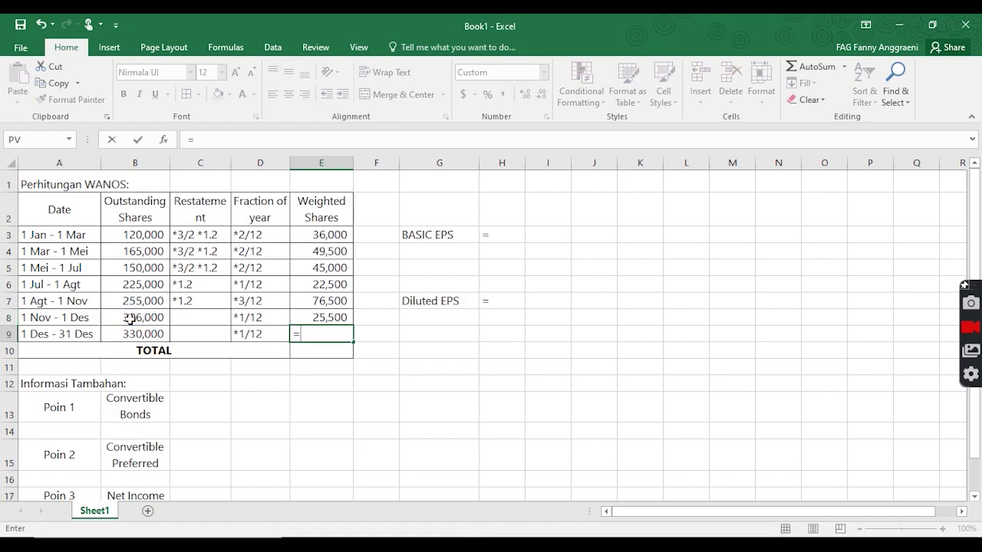
left_click(145, 334)
type("*1/12")
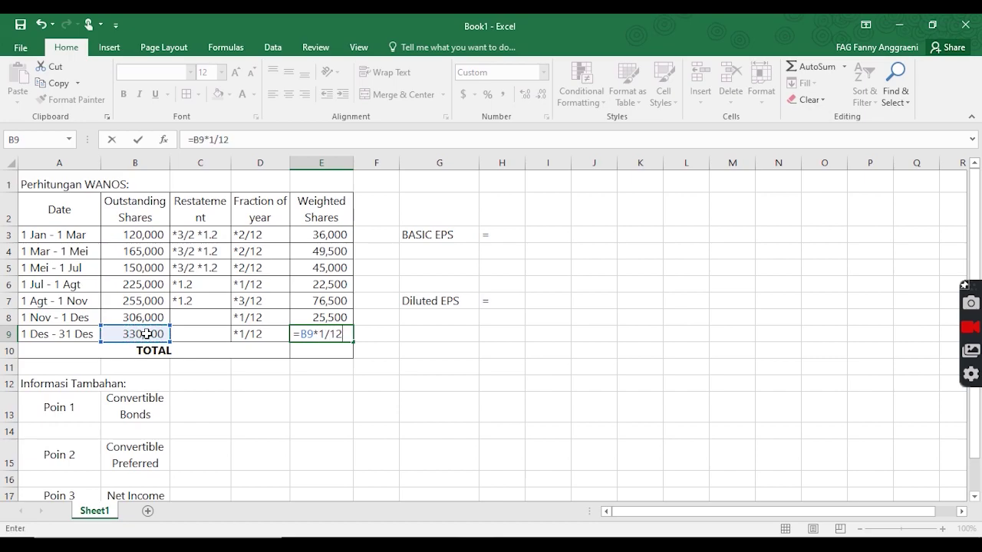
key("Tab")
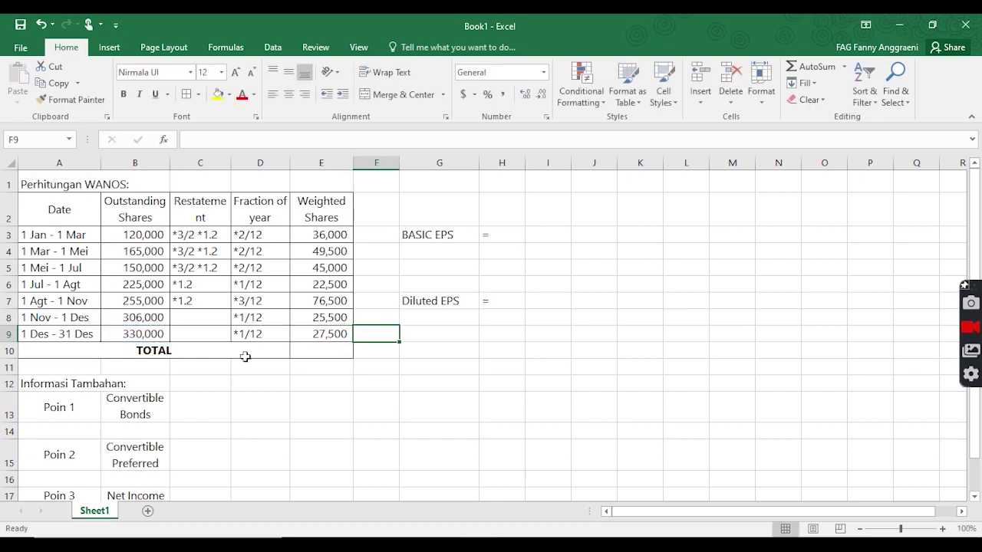
Extend the total row's label in row 10 to read TOTAL WANOS
left_click(309, 351)
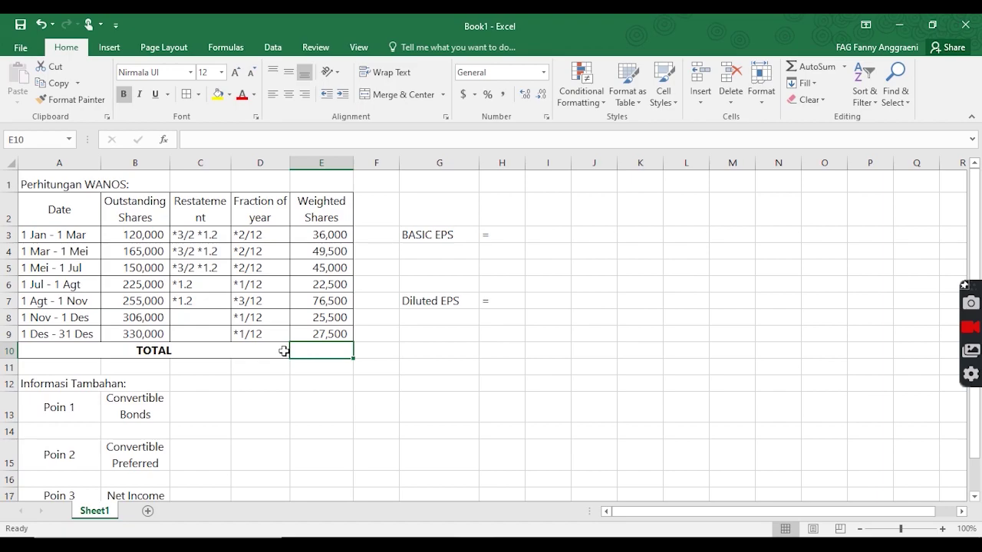
left_click(285, 351)
double_click(285, 351)
type("WANOS")
key("Tab")
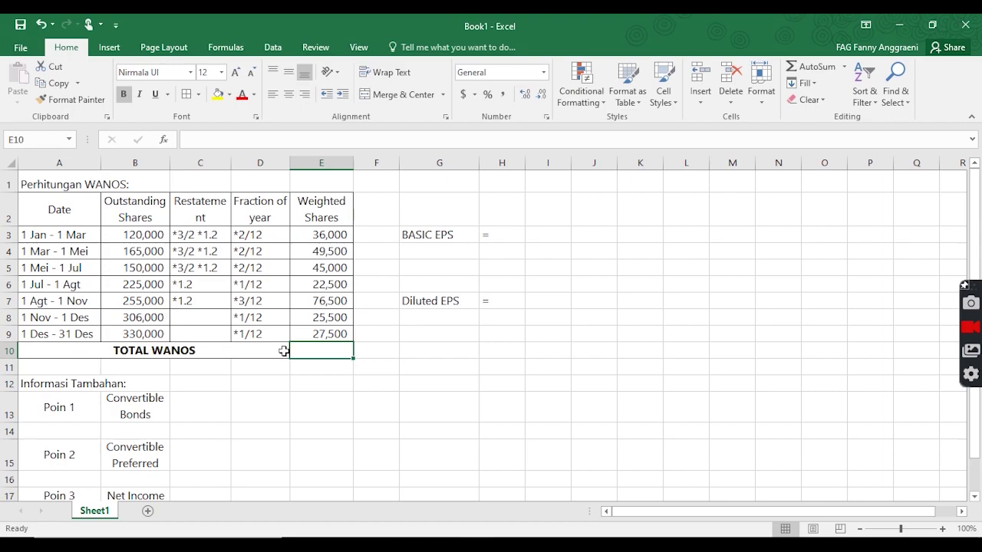
Total the weighted shares in E10 with =SUM(E3:E9)
type("=")
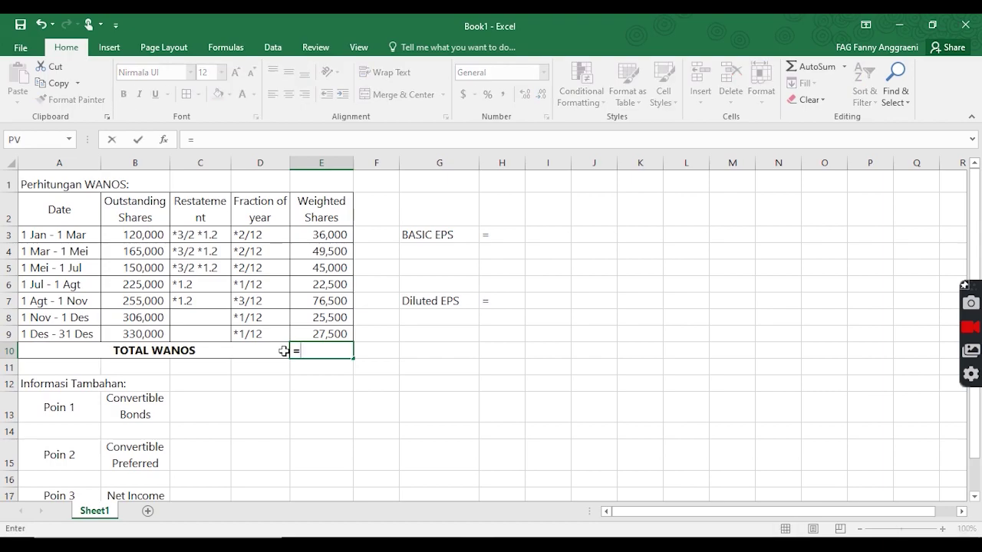
type("SUM(")
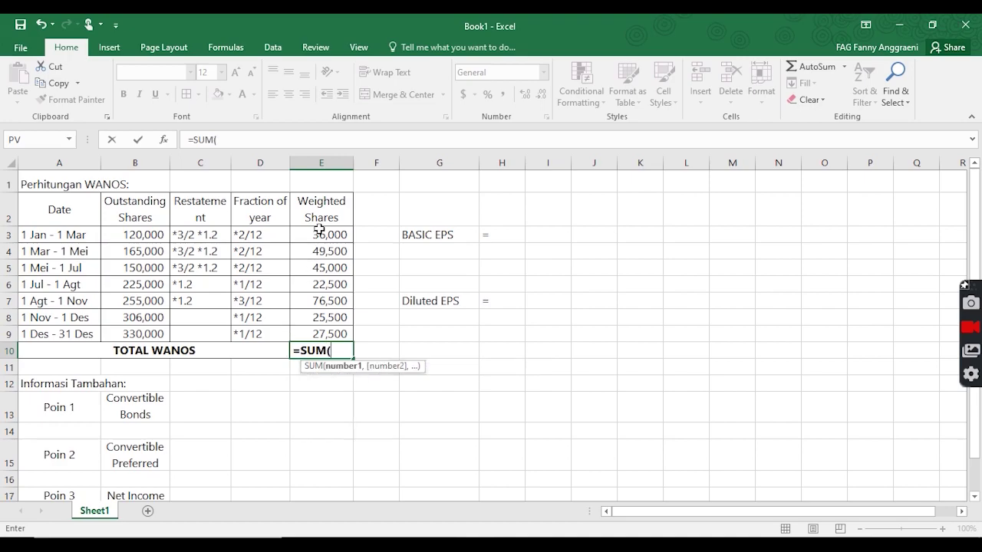
left_click_drag(322, 232, 330, 330)
type(")")
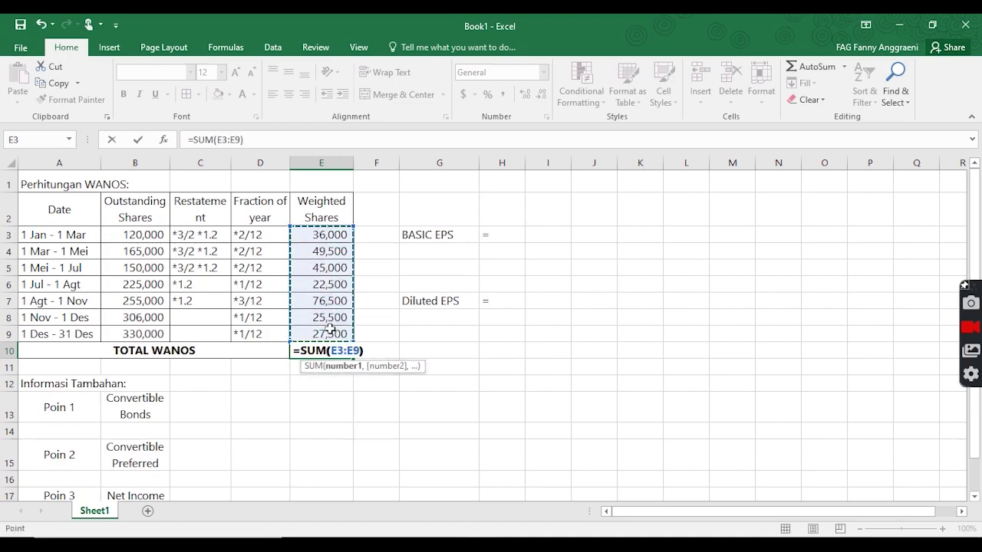
key("Return")
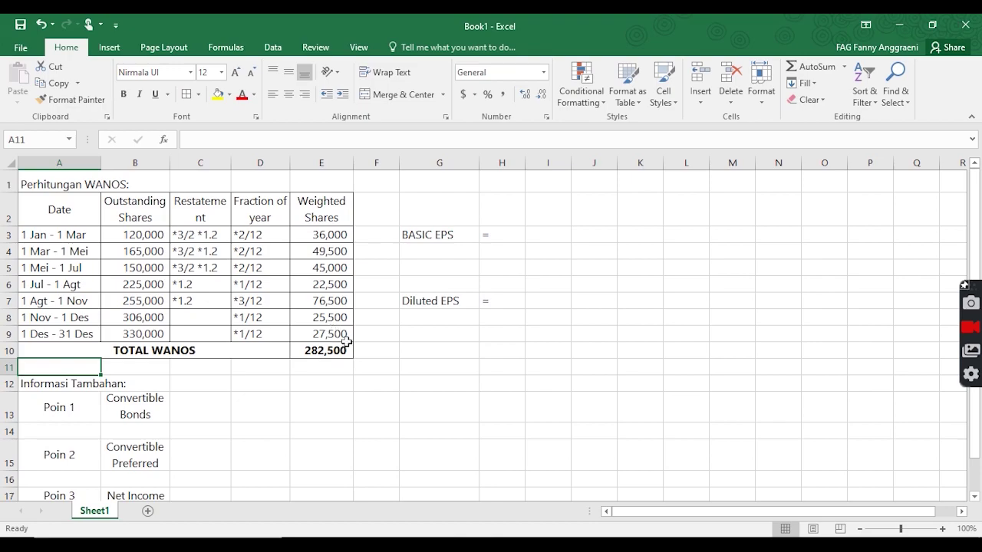
Label the convertible bonds items Bunga in C13 and Share Issued in C14, and widen column C to fit the text
left_click(212, 412)
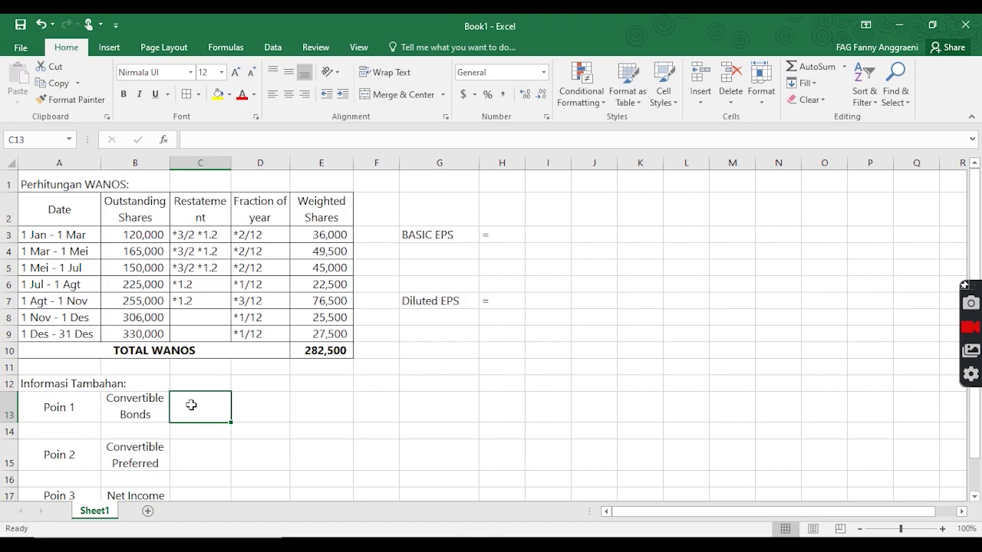
type("Bunga")
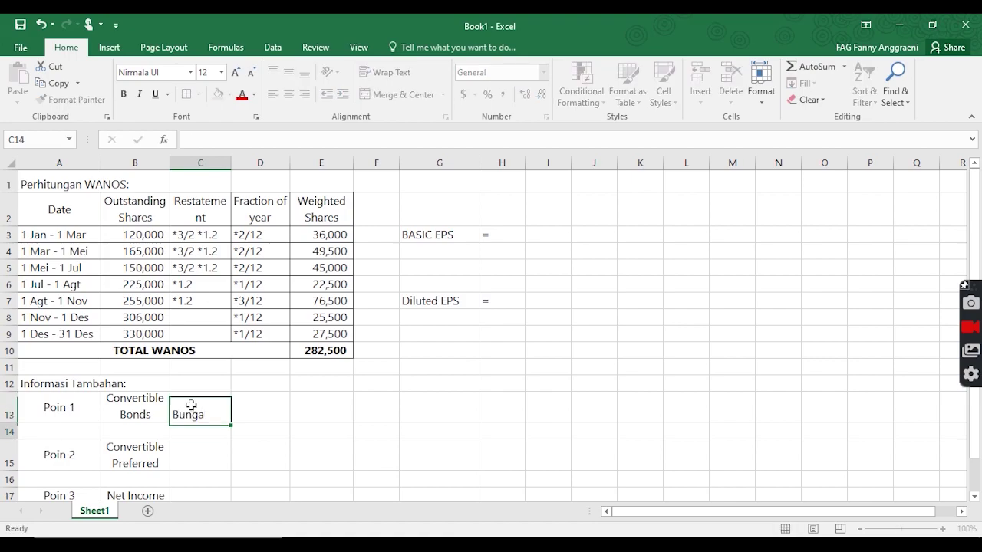
key("Return")
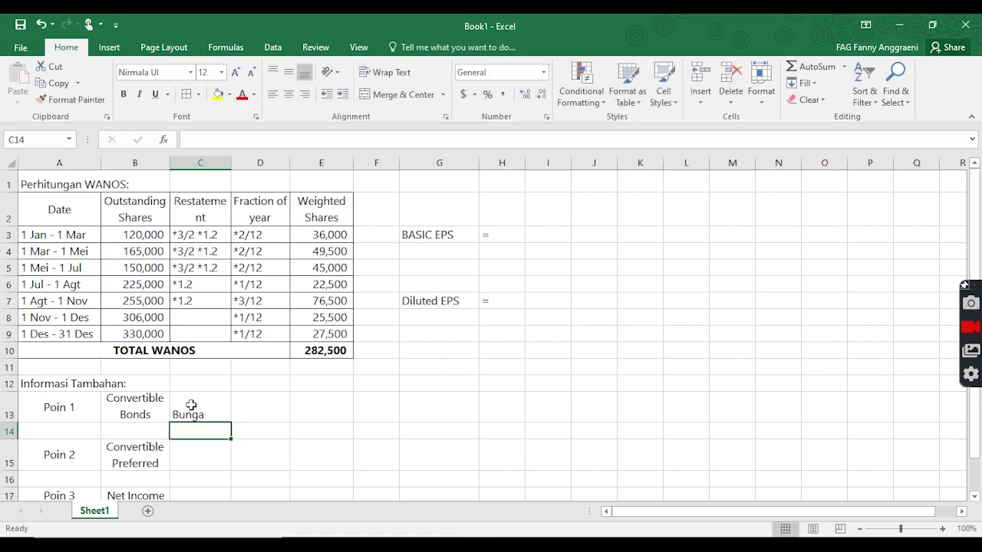
type("Share Is")
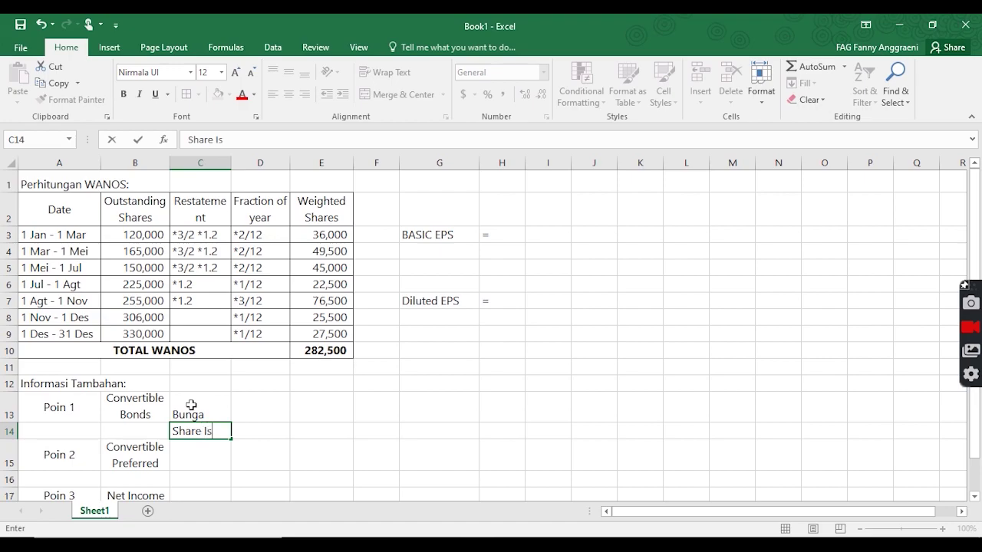
type("sued")
key("Tab")
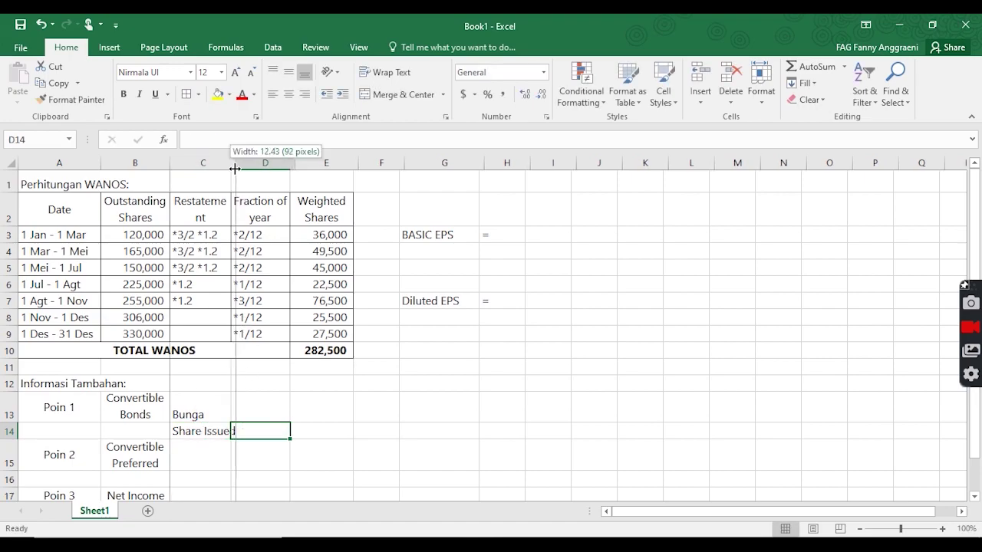
double_click(231, 163)
Enter 12000000 as the Bunga amount for the convertible bonds in D13
left_click(262, 406)
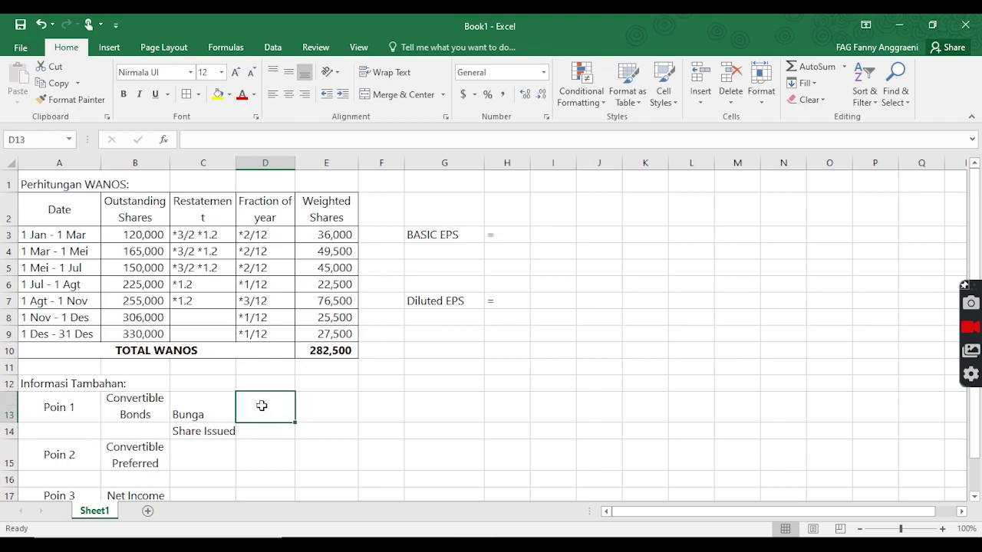
type("1")
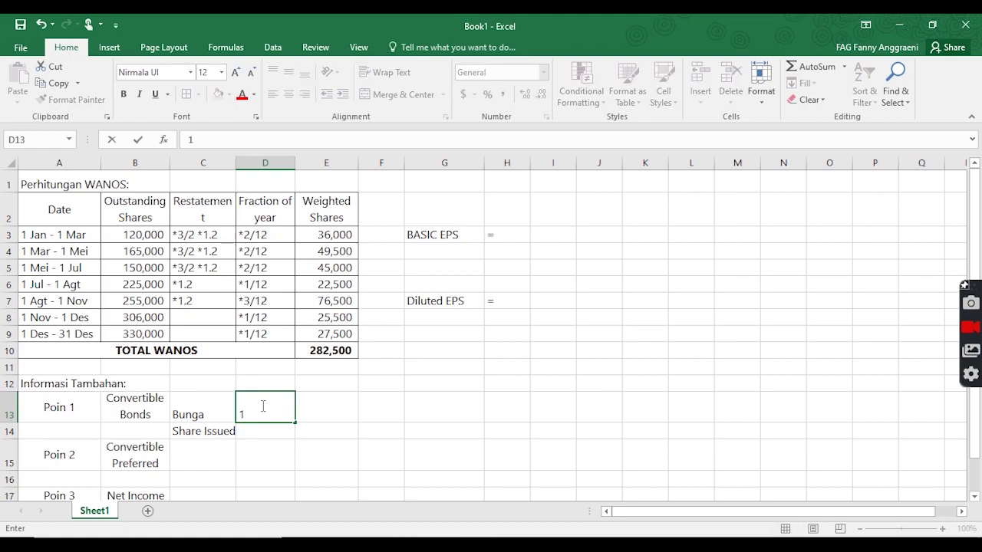
type("2000000")
key("Tab")
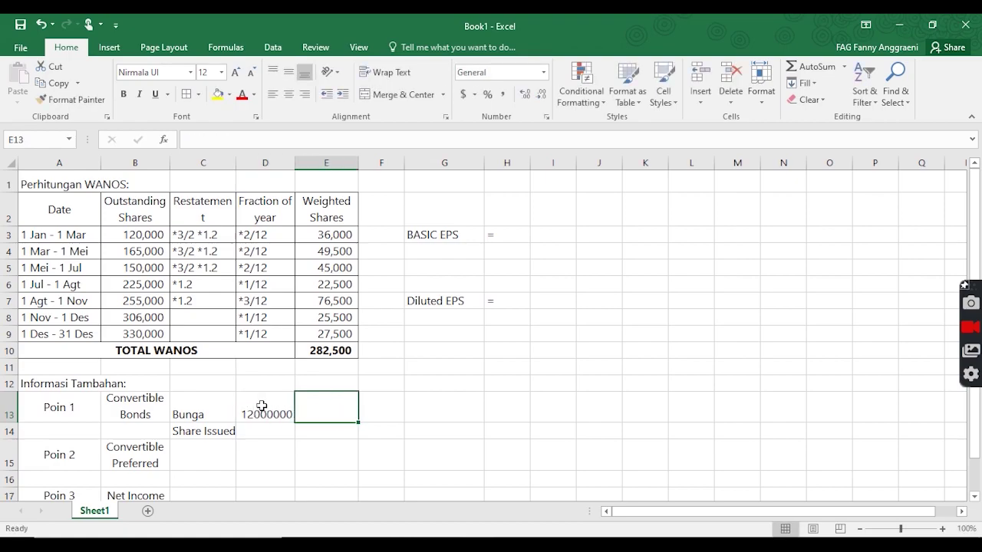
Enter the 10% interest rate in E13 and calculate the bonds' Bunga in F13 with =D13*E13
type("10%")
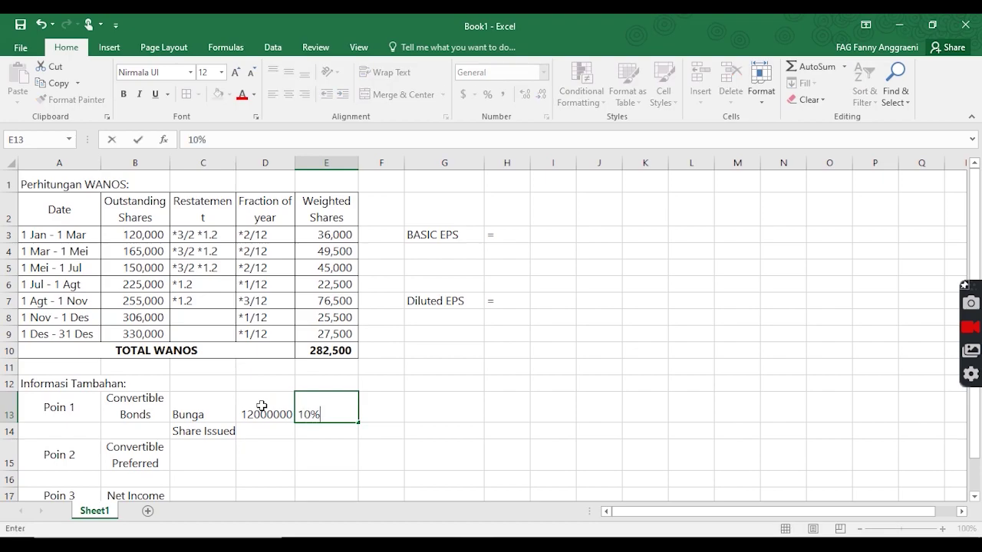
key("Tab")
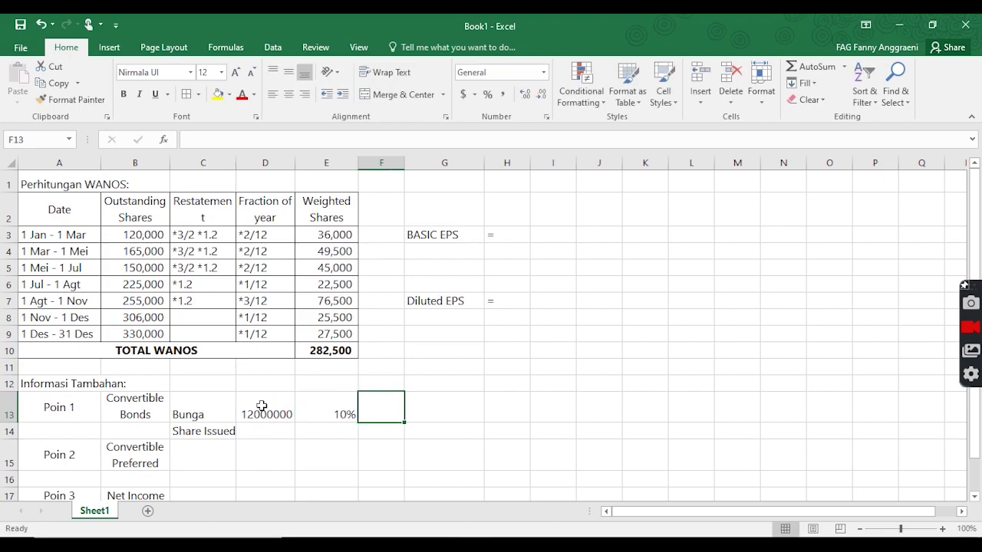
type("=")
left_click(261, 405)
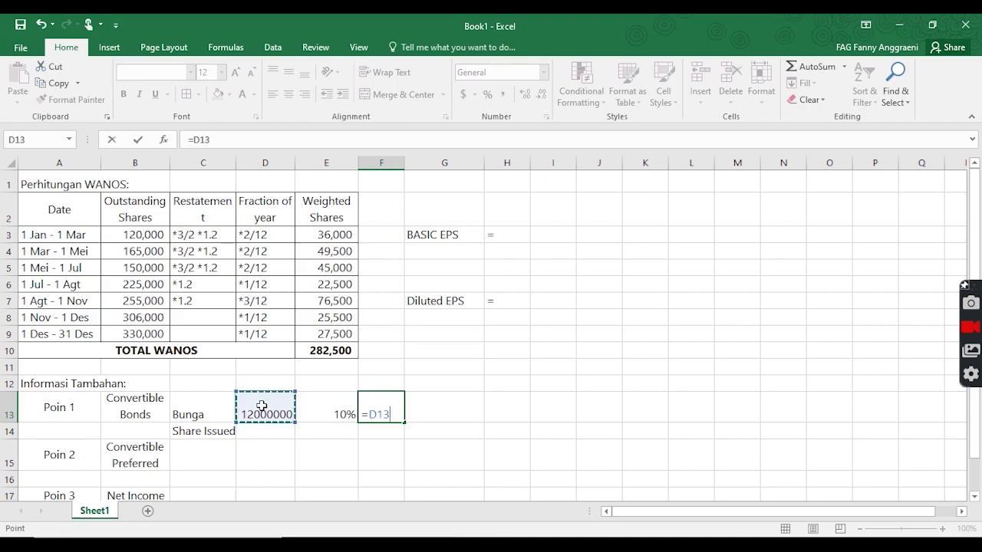
type("*")
left_click(311, 410)
key("Return")
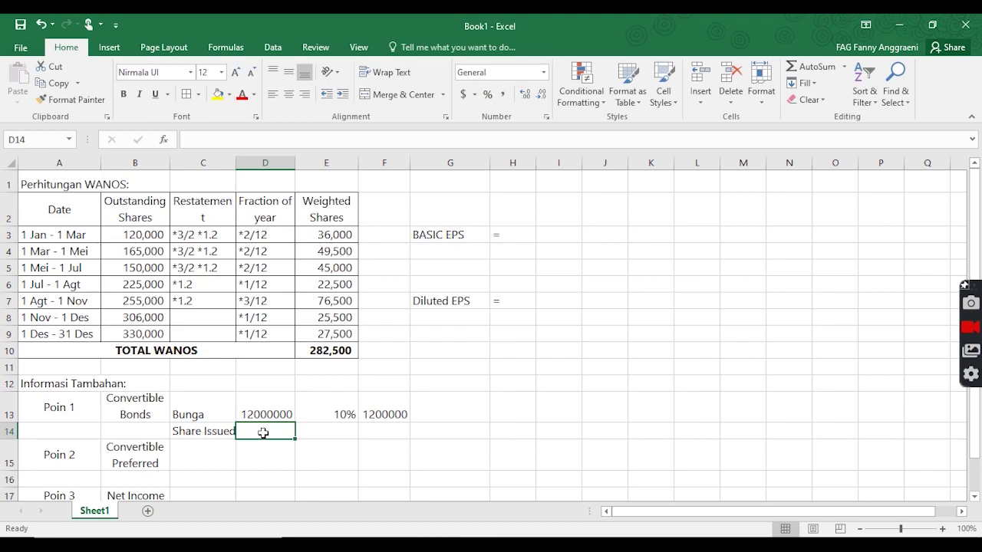
Fill the bonds' Share Issued row with 12000000/12000*20 as text in D14, 20000 in F14 and shares in G14
type("12")
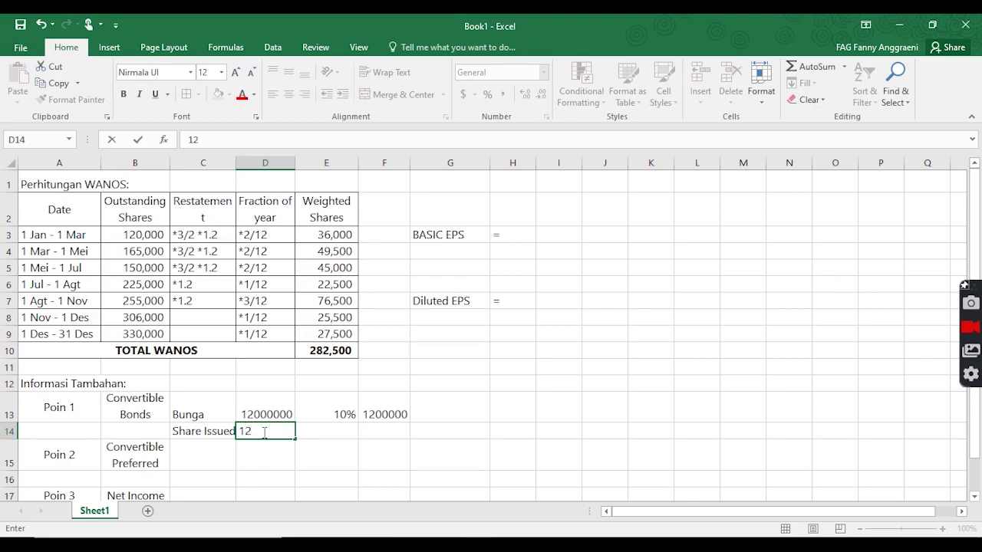
type("000000/")
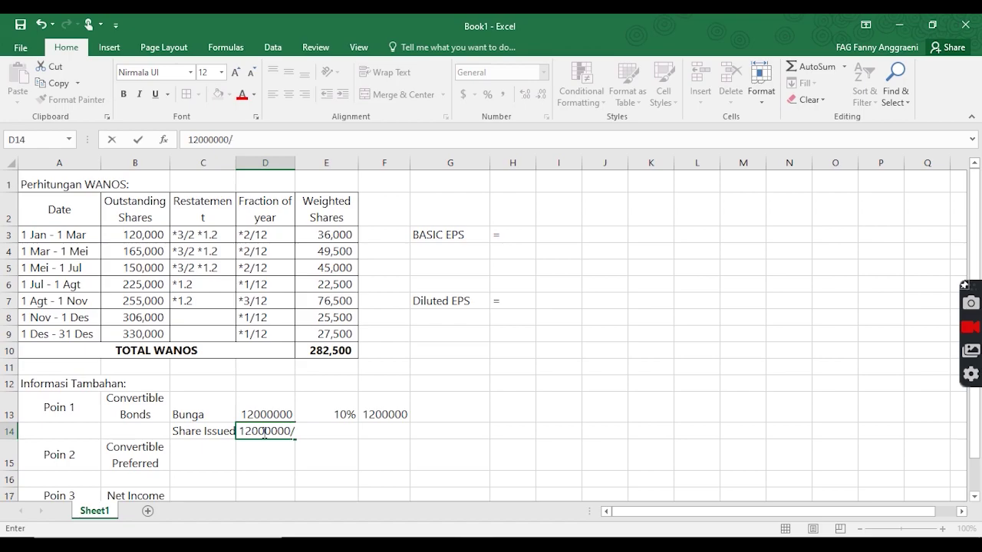
type("12000*20")
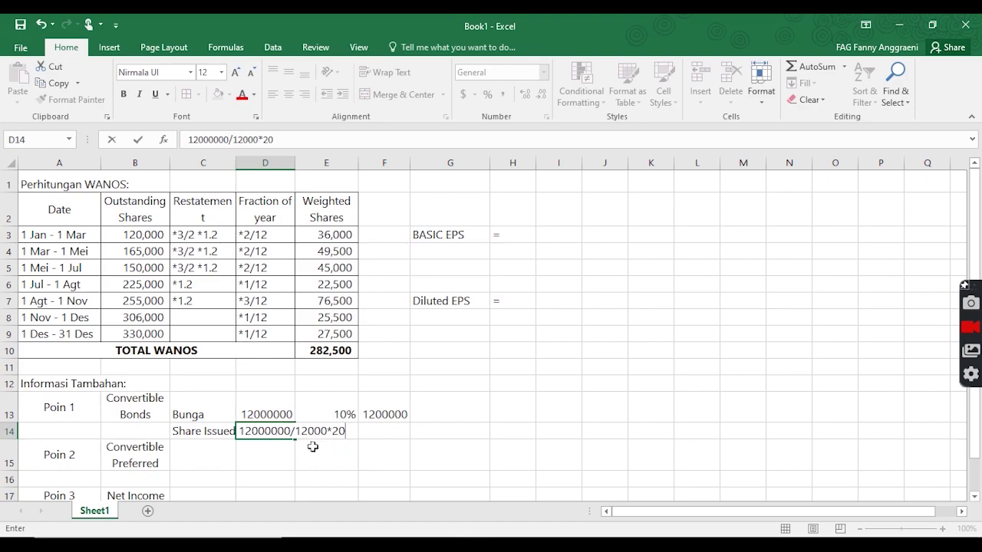
key("Tab")
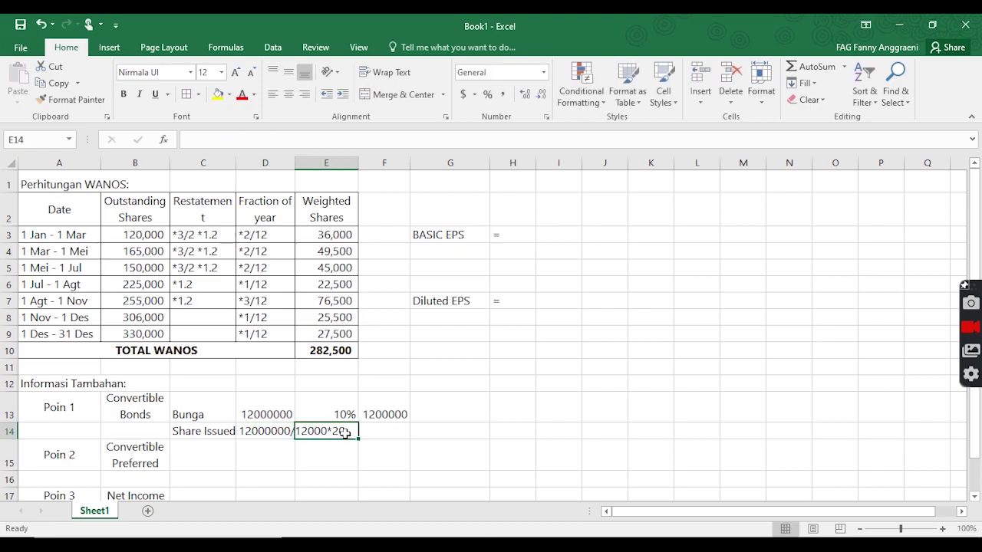
left_click(379, 434)
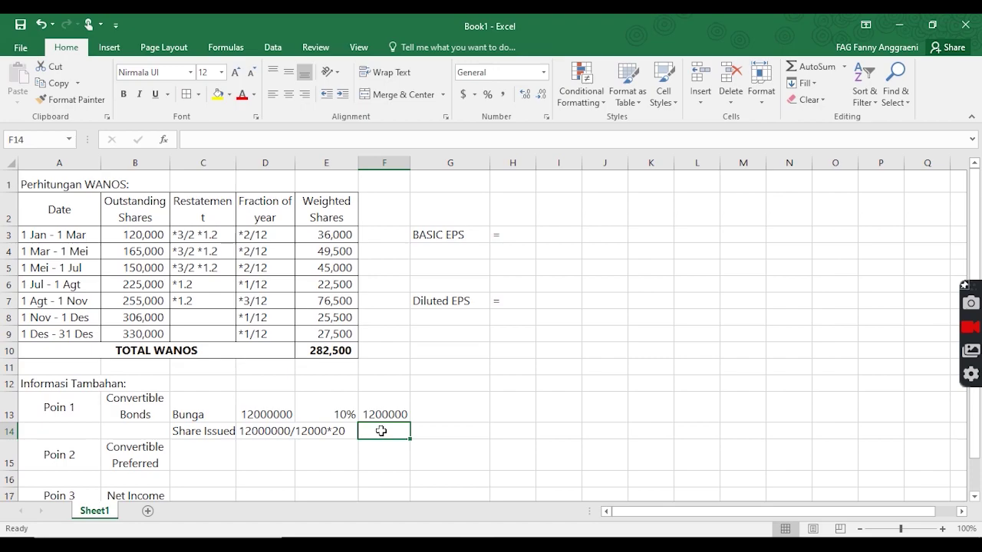
type("20000")
key("Tab")
type("shares")
key("Tab")
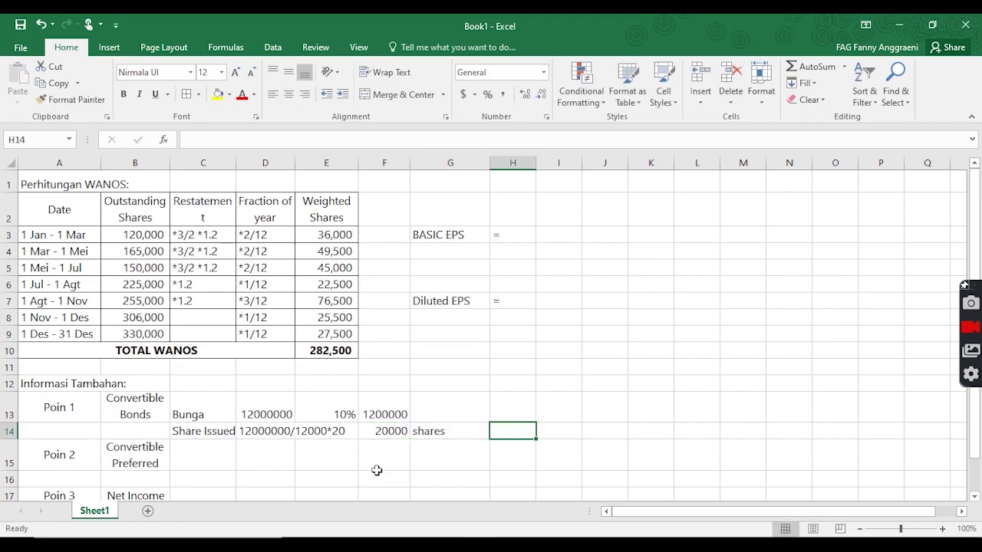
Label the convertible preferred items Dividend in C15 and Share Issued in C16
left_click(385, 457)
left_click(221, 460)
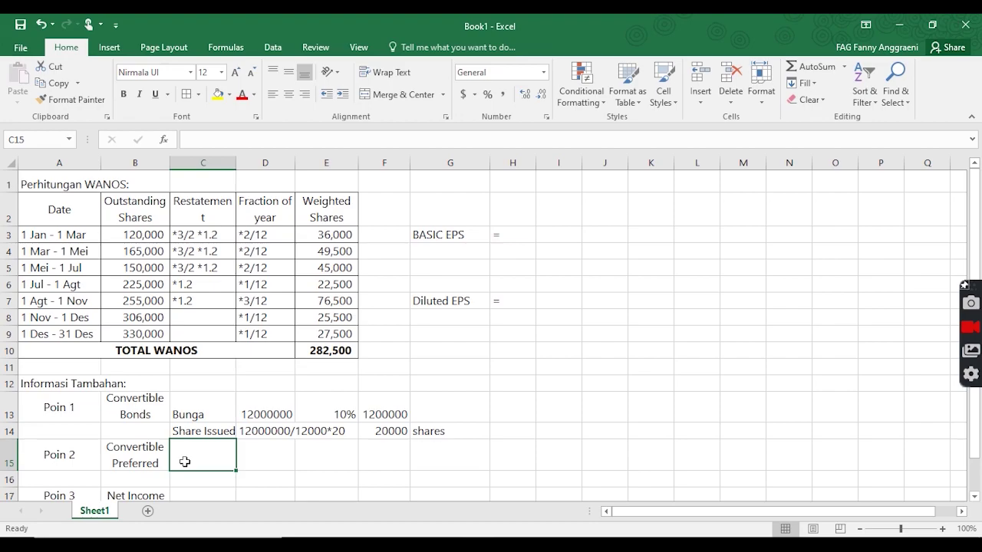
type("Divie")
key("BackSpace")
type("dend")
key("Return")
type("Share Issued")
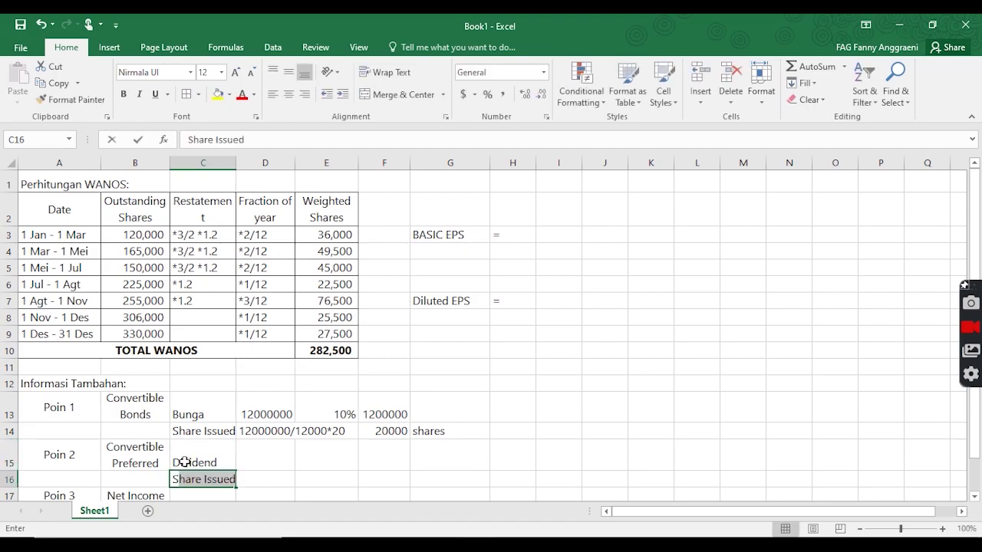
key("Tab")
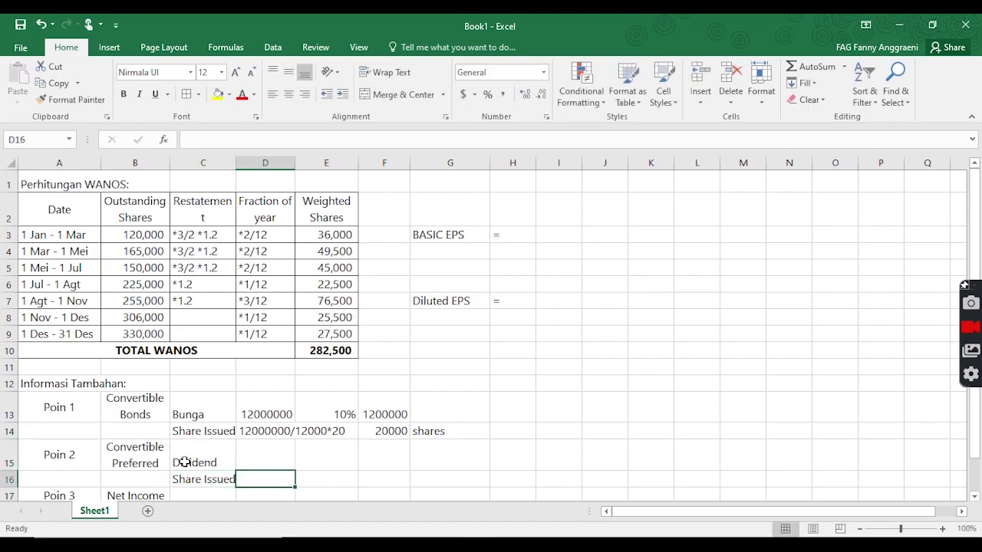
Enter the preferred dividend figures 2000, 3000 and 10% in D15, E15 and F15
left_click(257, 456)
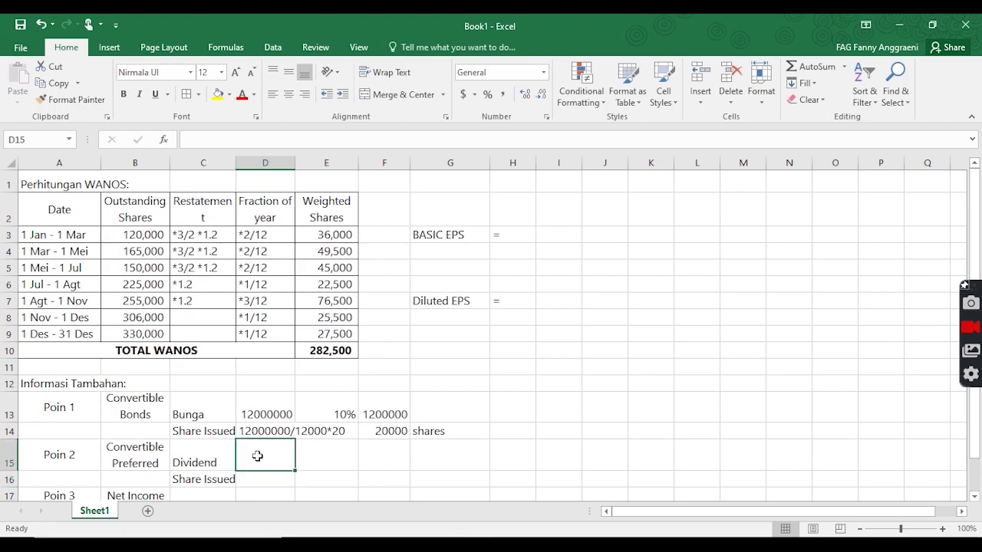
type("2000")
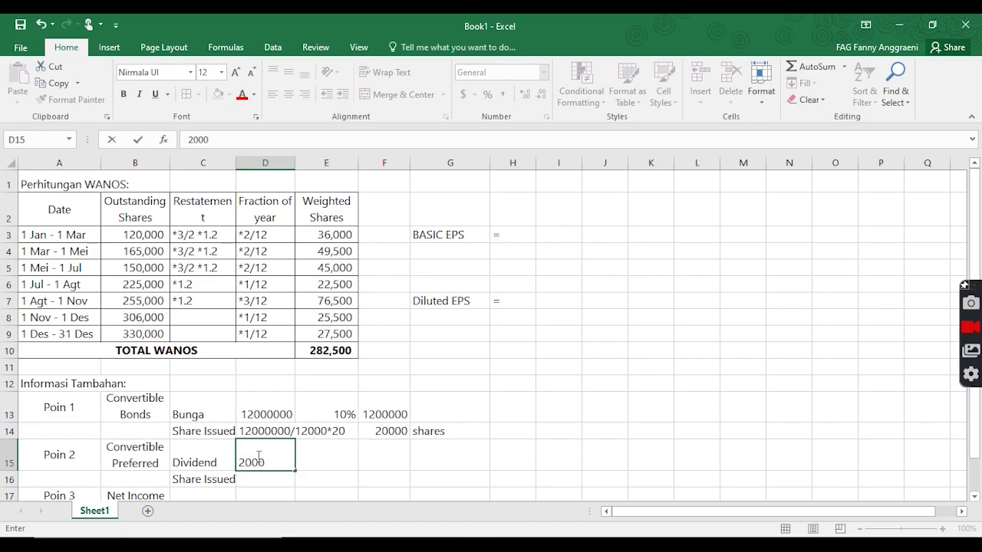
key("Tab")
type("3000")
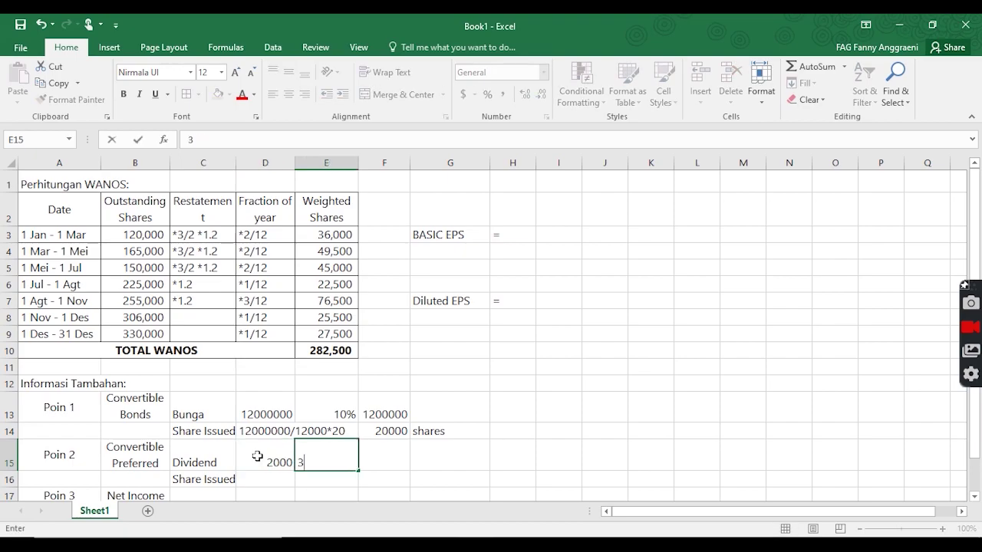
key("Tab")
type("10")
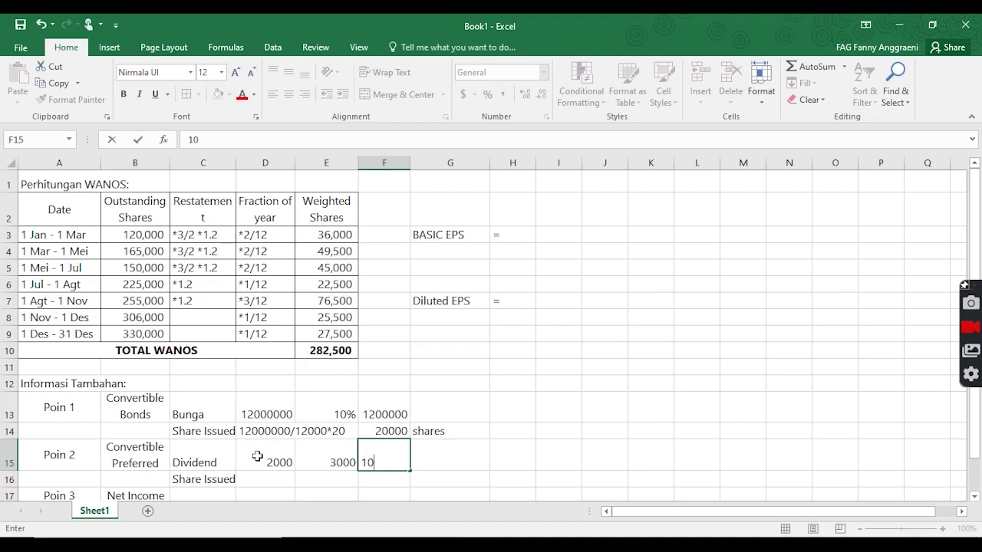
type("%")
key("Tab")
Calculate the preferred dividend in G15 with =D15*E15*F15
type("=")
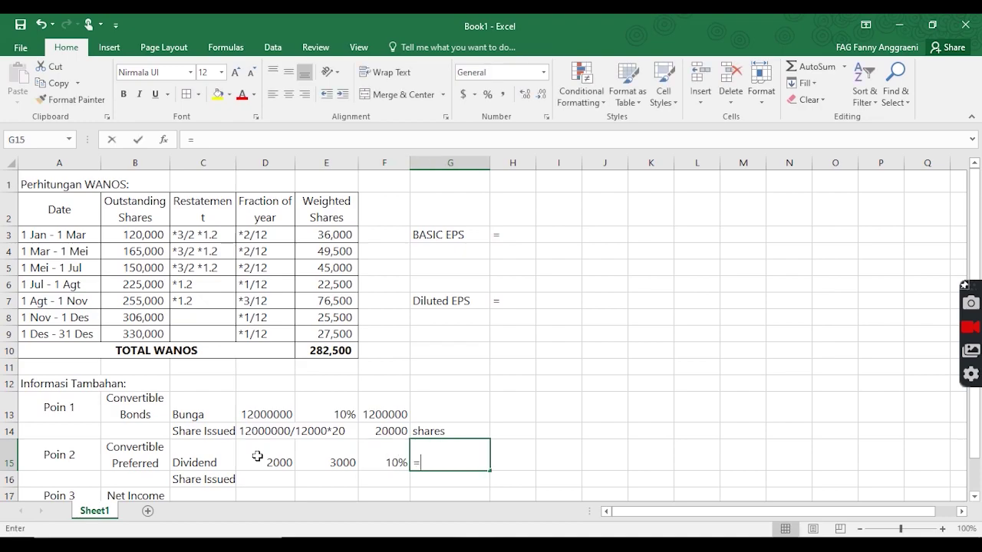
left_click(258, 457)
type("*")
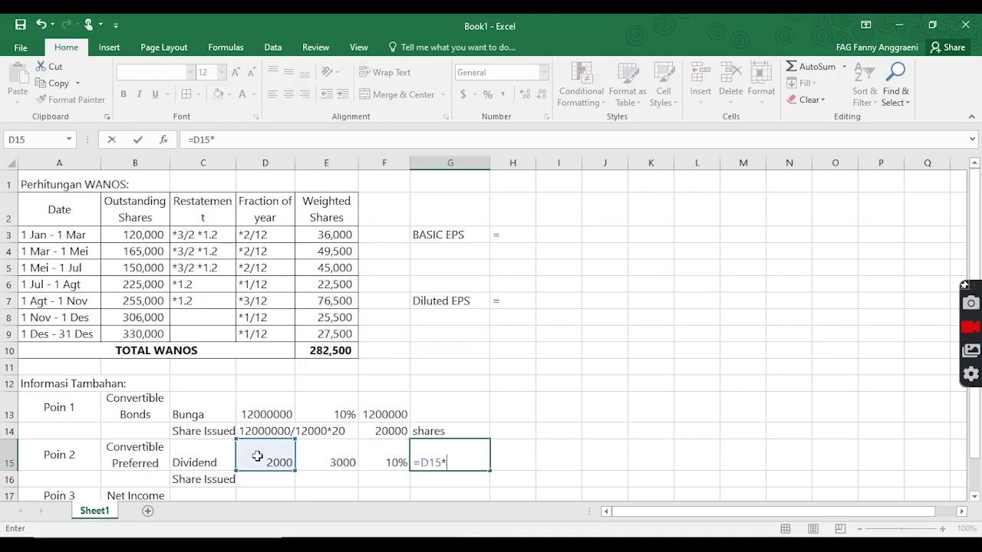
left_click(299, 458)
type("*")
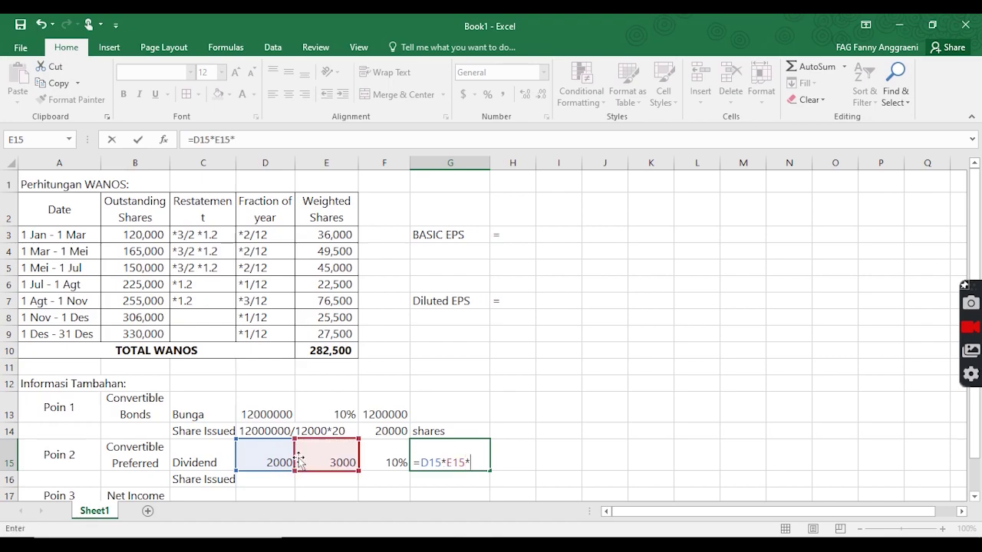
left_click(378, 460)
key("Tab")
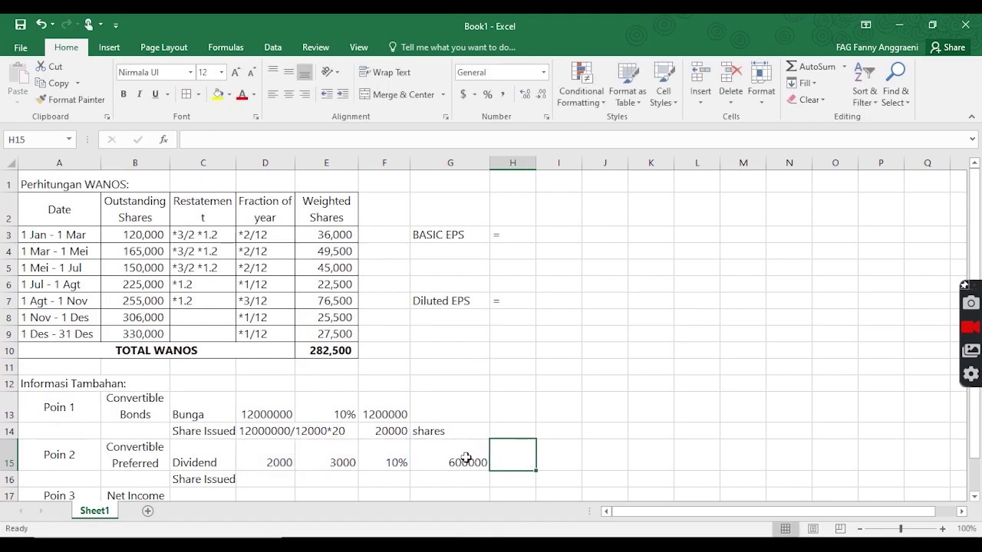
Format the dividend in G15 and the Bunga result in F13 with thousands separators and no decimals
left_click(464, 463)
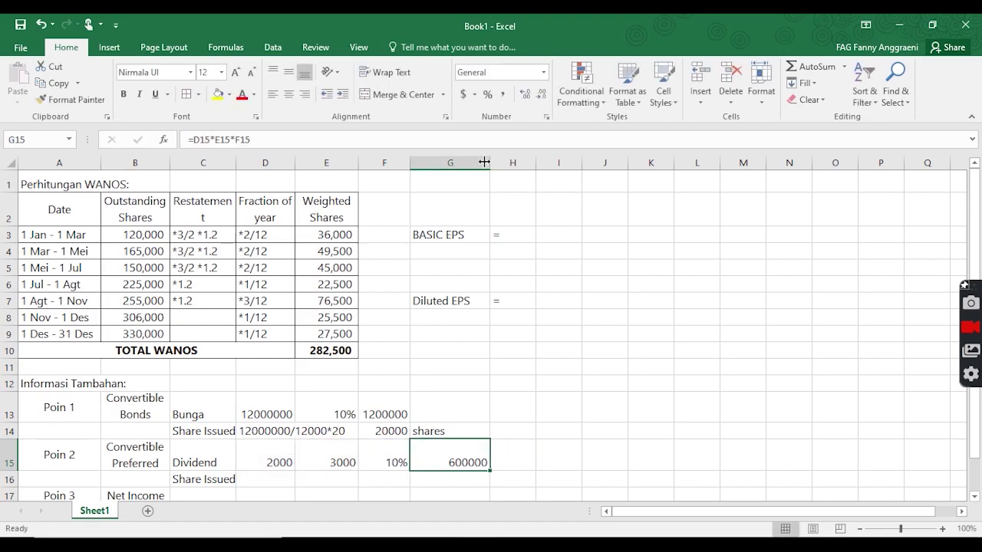
left_click(502, 95)
left_click(540, 95)
left_click(541, 95)
left_click(377, 404)
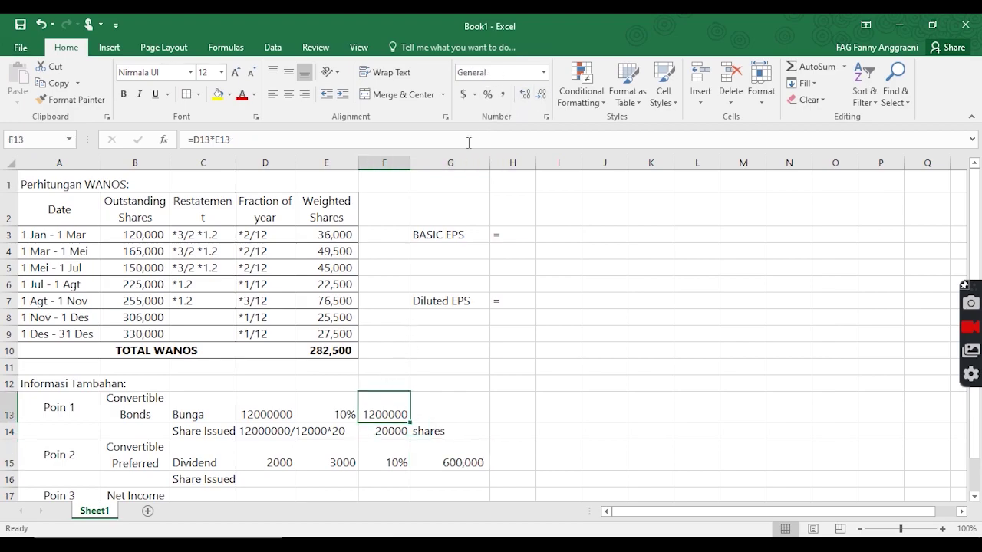
left_click(502, 94)
left_click(540, 94)
left_click(540, 94)
left_click(577, 396)
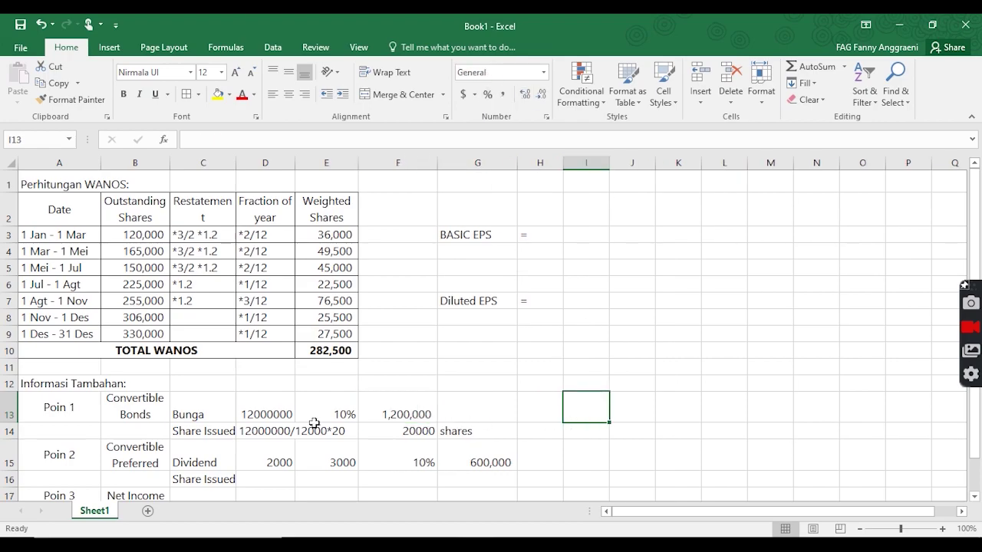
Fill the preferred Share Issued row with 2000/5*18 as text in D16, 7200 in F16 and shares in G16
left_click(266, 478)
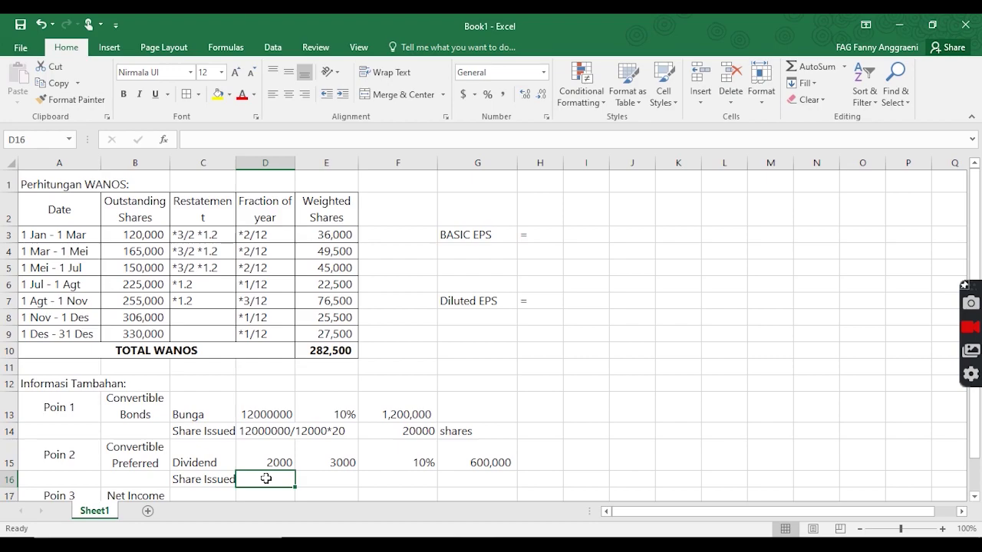
type("2000")
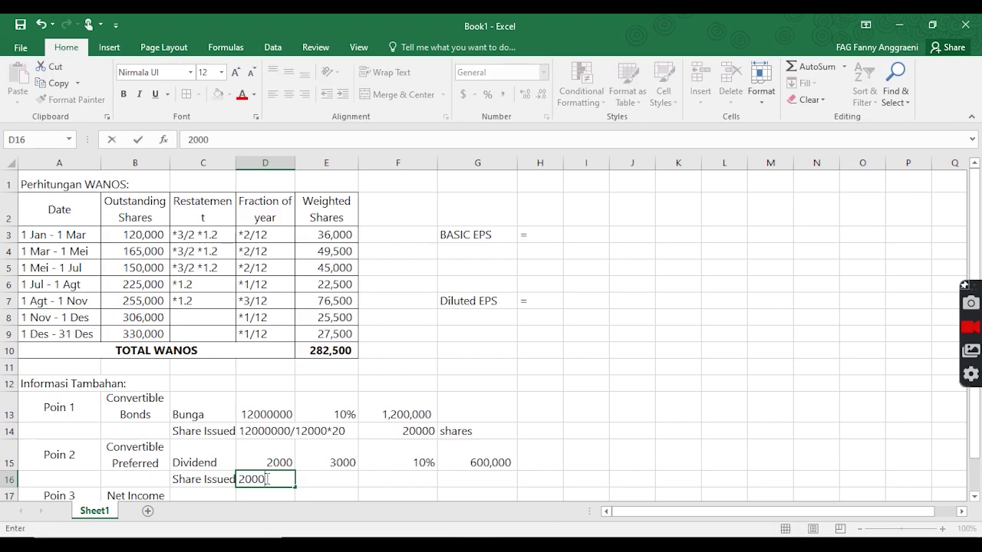
type("/5*18")
key("Tab")
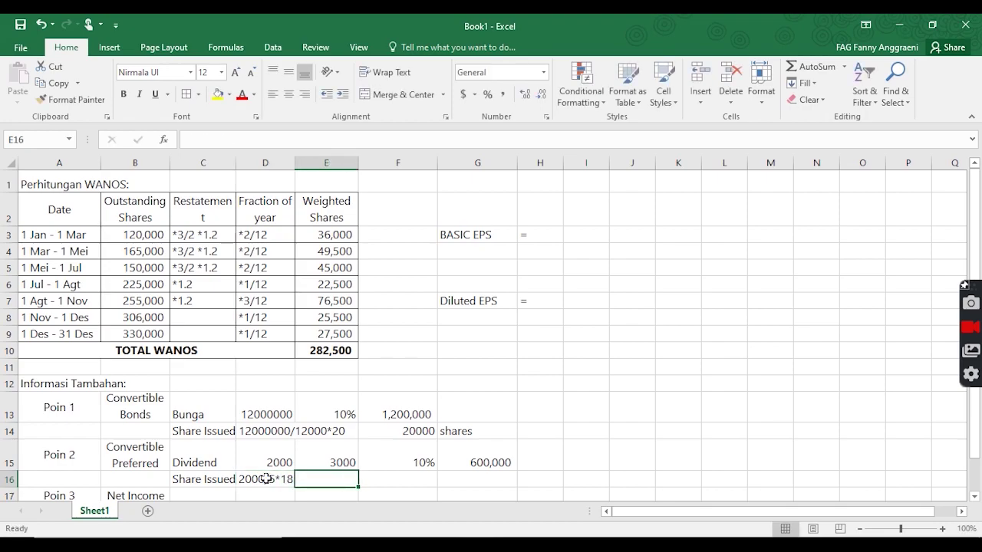
key("Tab")
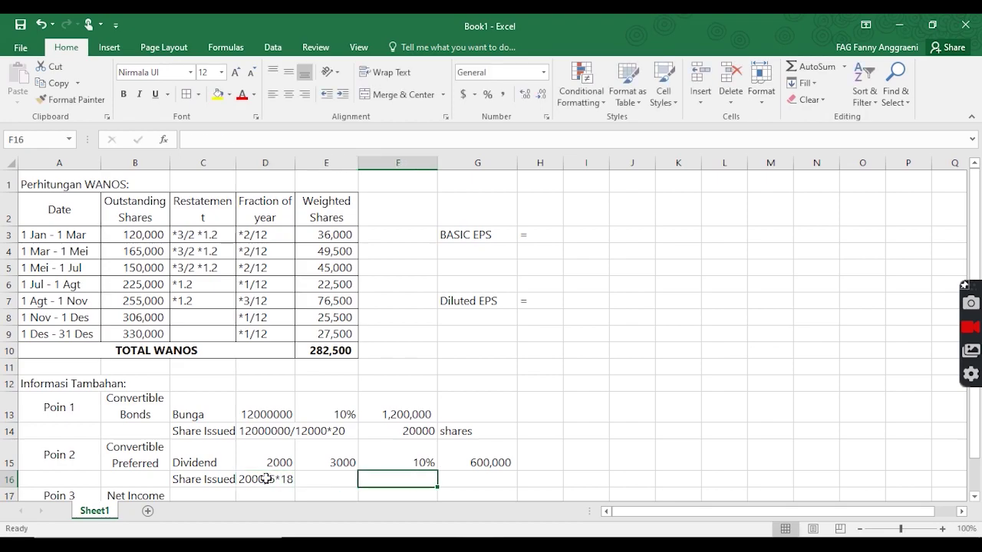
type("7200")
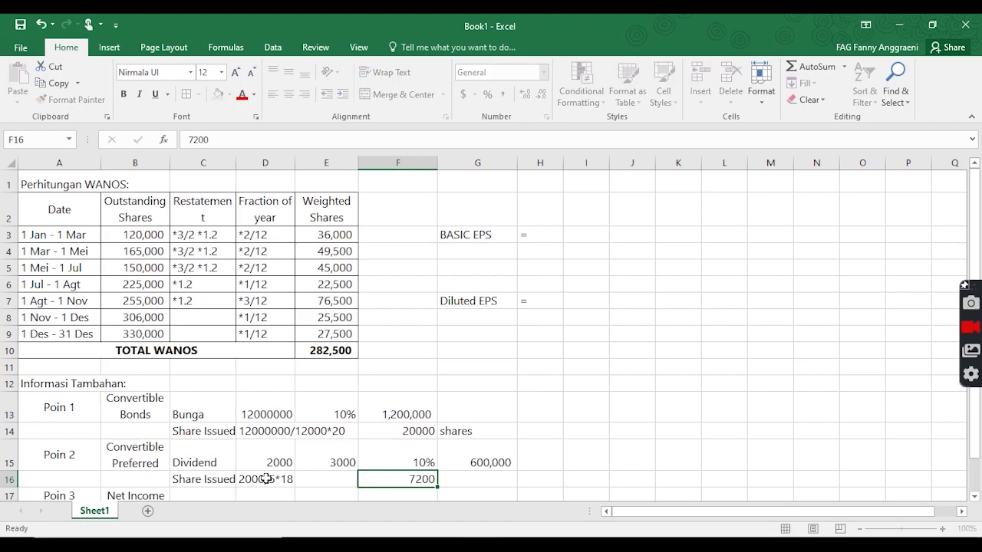
key("Tab")
type("s")
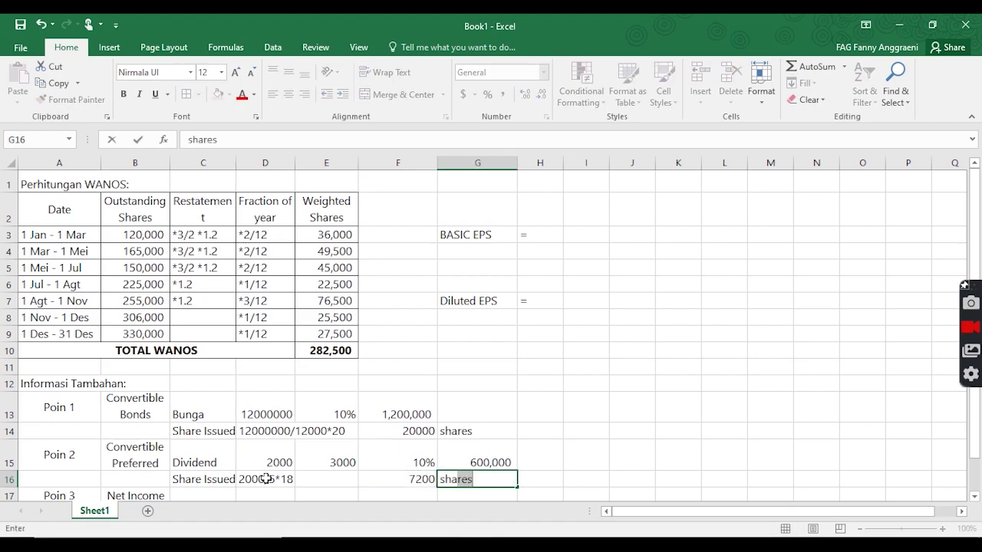
key("Tab")
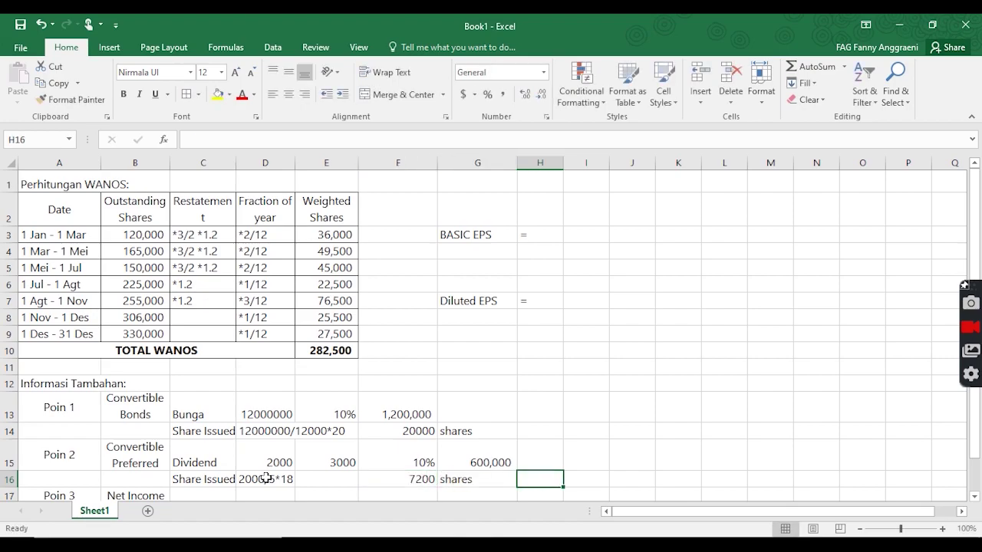
Enter 88000000 as the Net Income for Poin 3 in C17
left_click(195, 491)
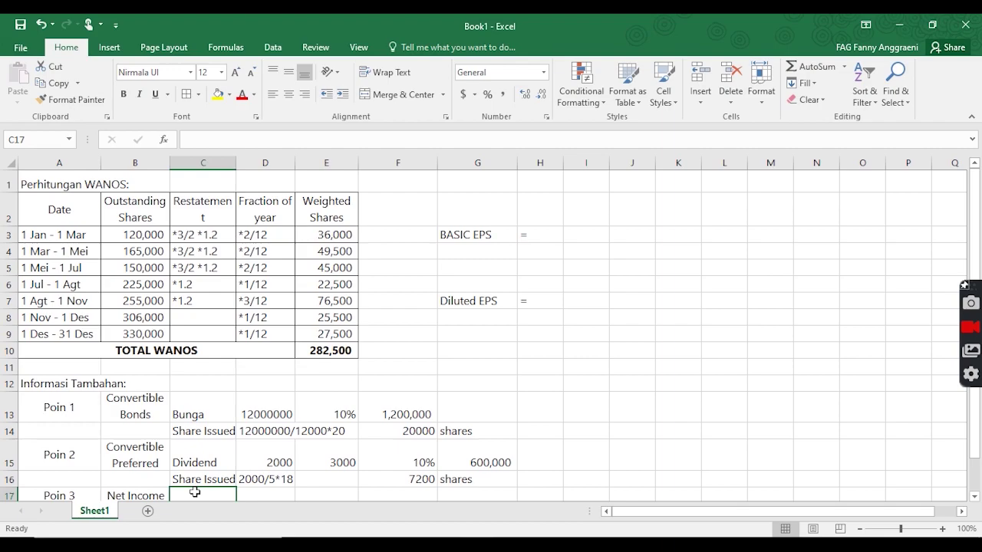
type("8")
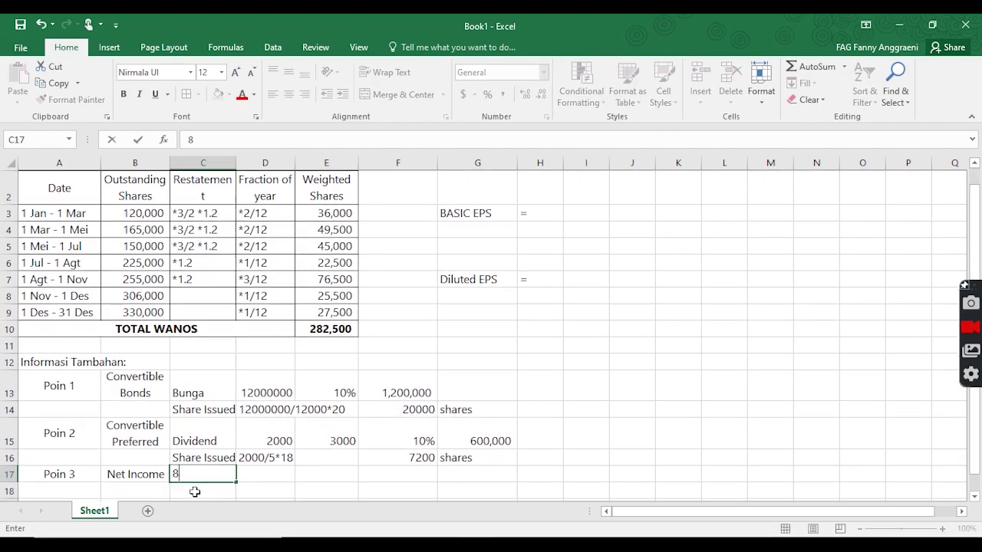
type("8000000")
key("Tab")
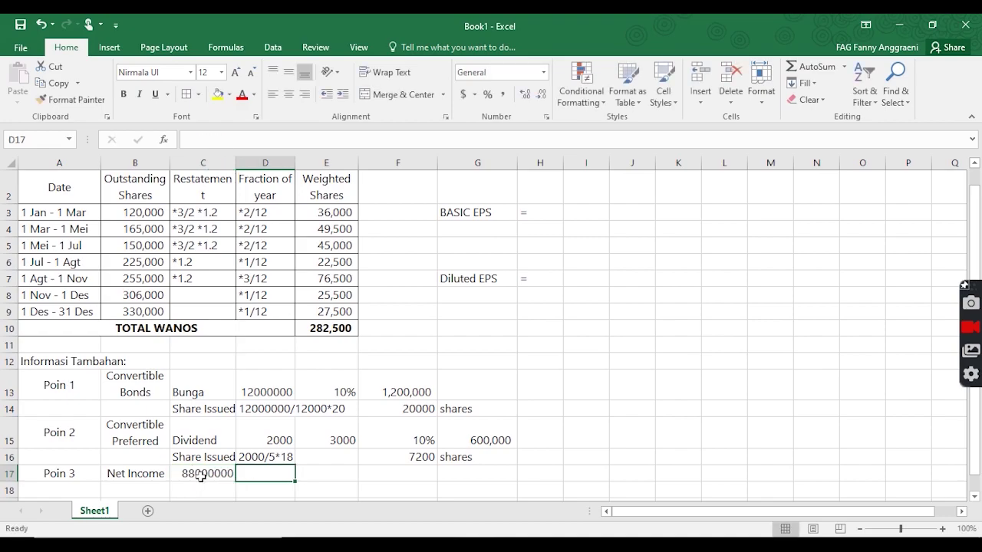
left_click(204, 473)
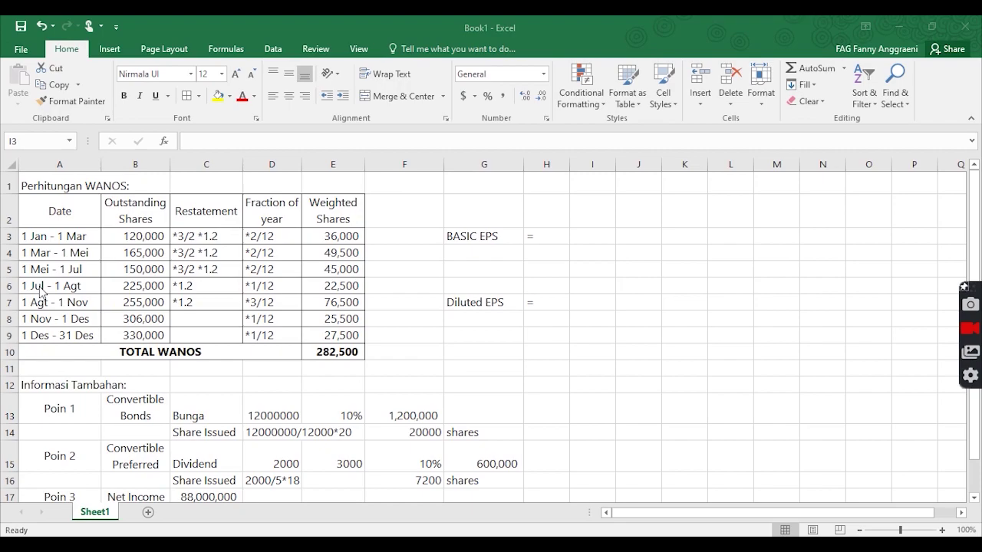
Enter 88000000 - 600.000 as the text of the BASIC EPS numerator in I3
left_click(575, 238)
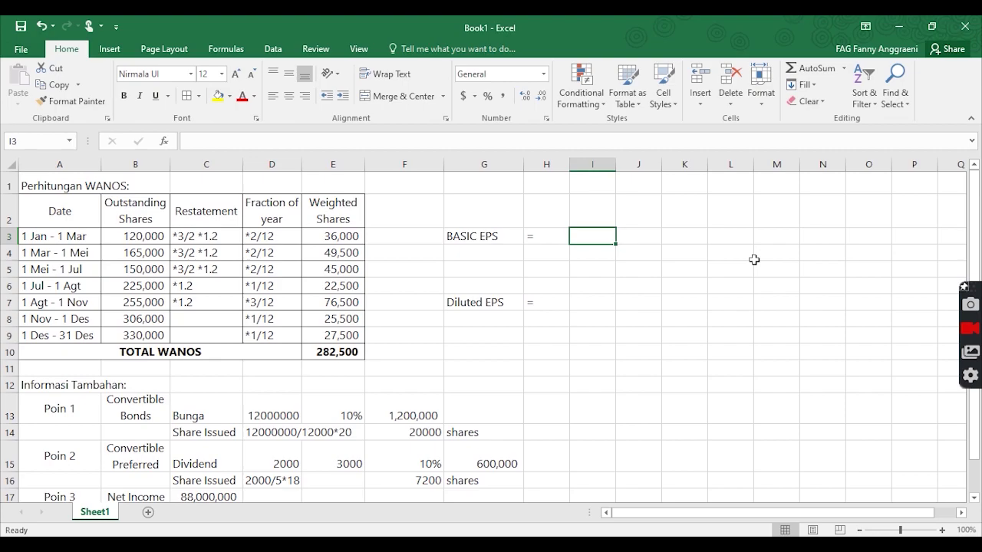
type("880")
type("000000")
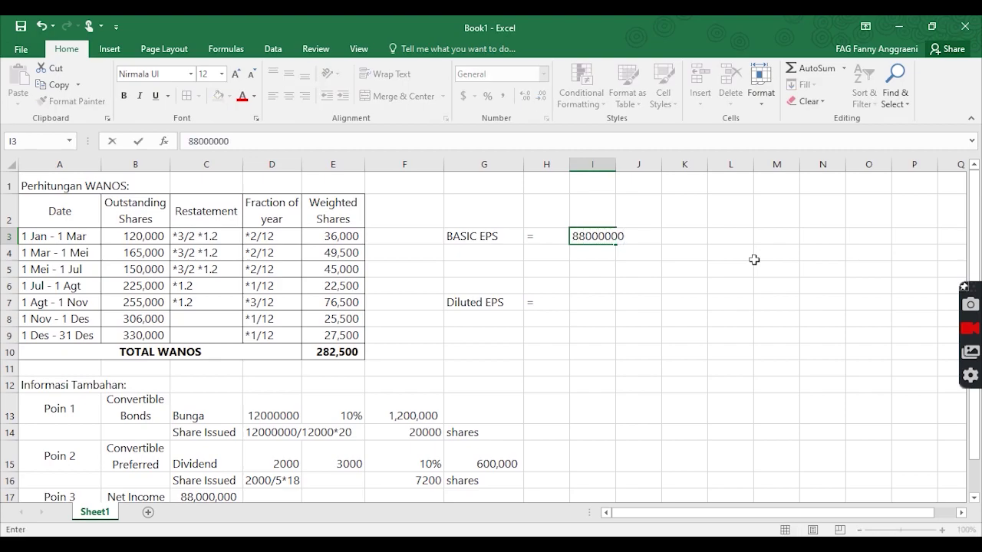
type(" - 600.000")
key("Return")
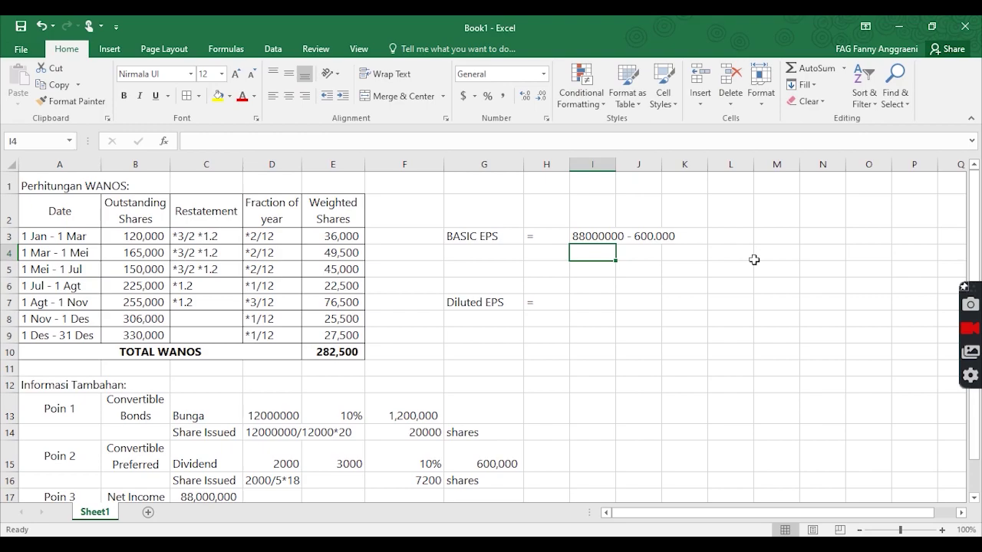
Enter 282500 as the BASIC EPS denominator in I4
type("282.500")
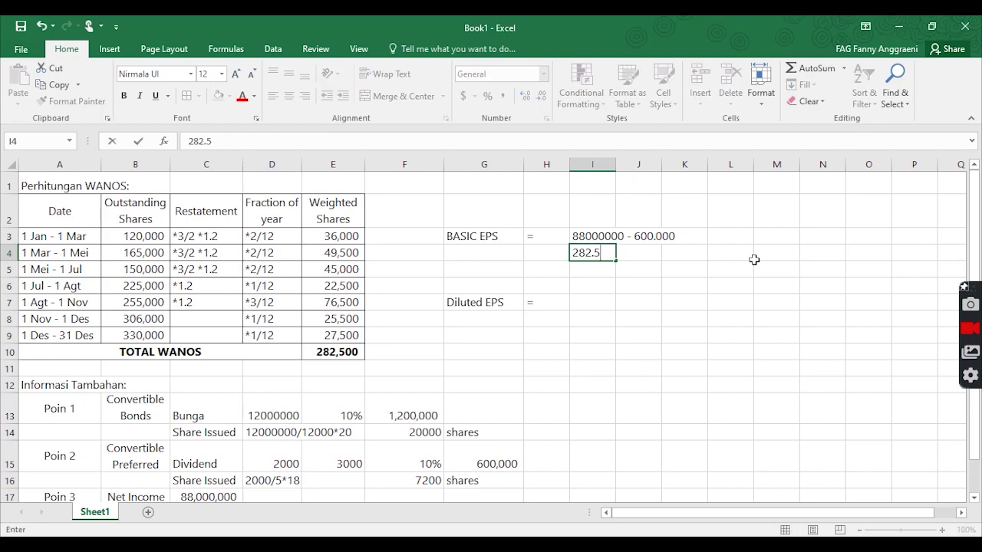
key("Tab")
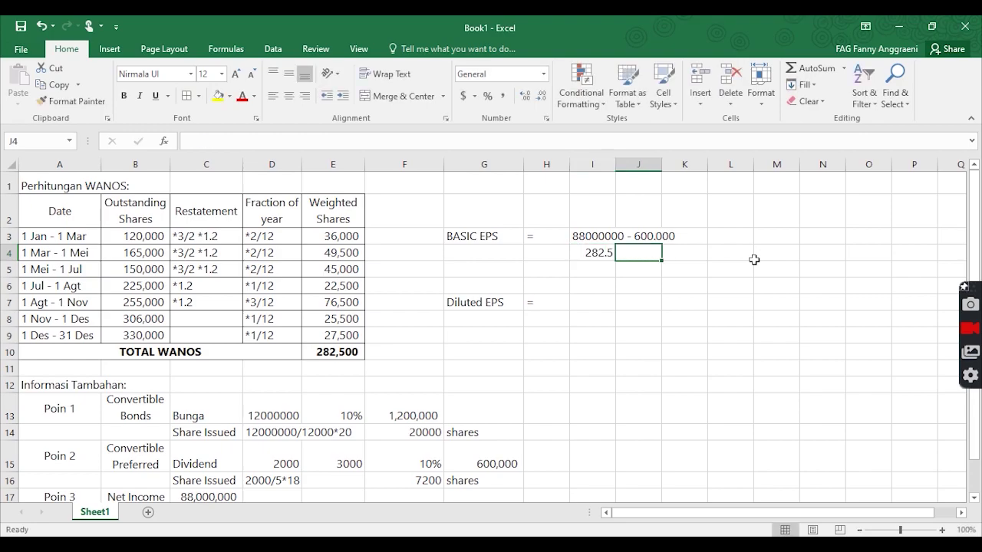
left_click(597, 249)
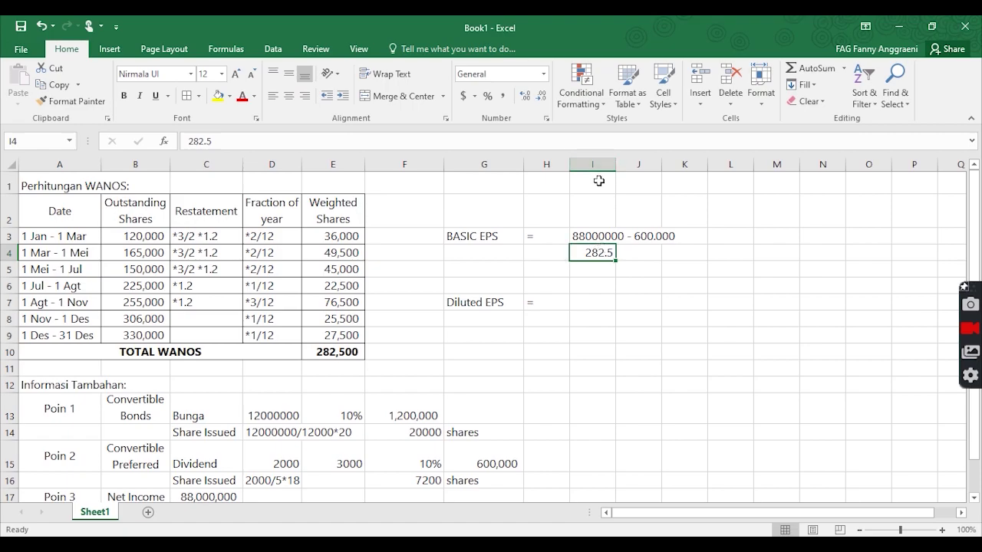
type("282500")
key("Tab")
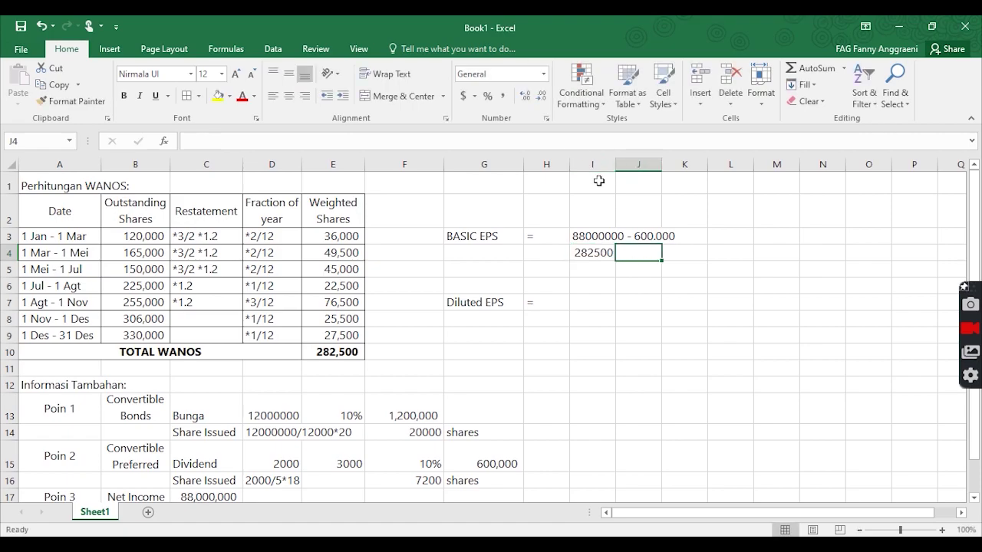
Calculate basic EPS in L3 with =(C17-G15)/E10
left_click(689, 236)
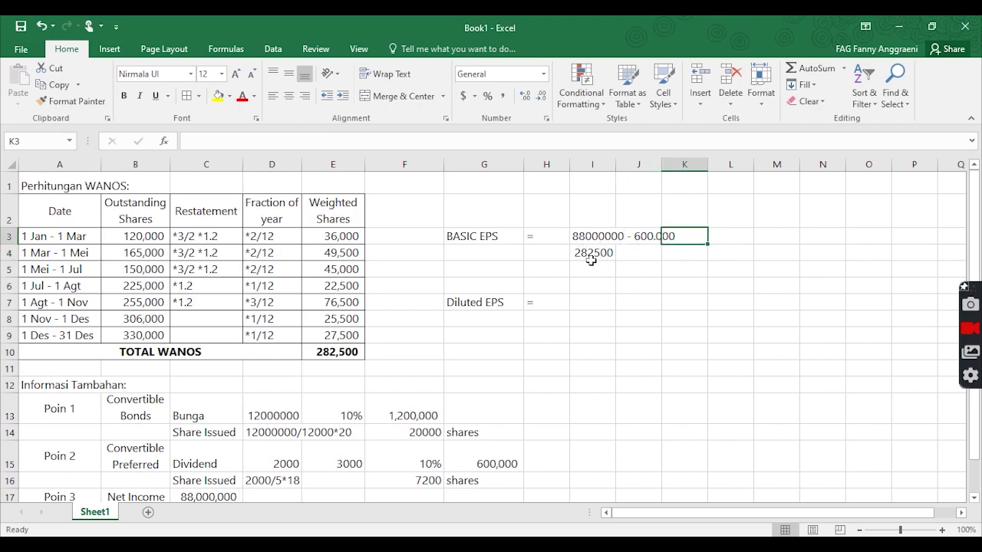
left_click(714, 234)
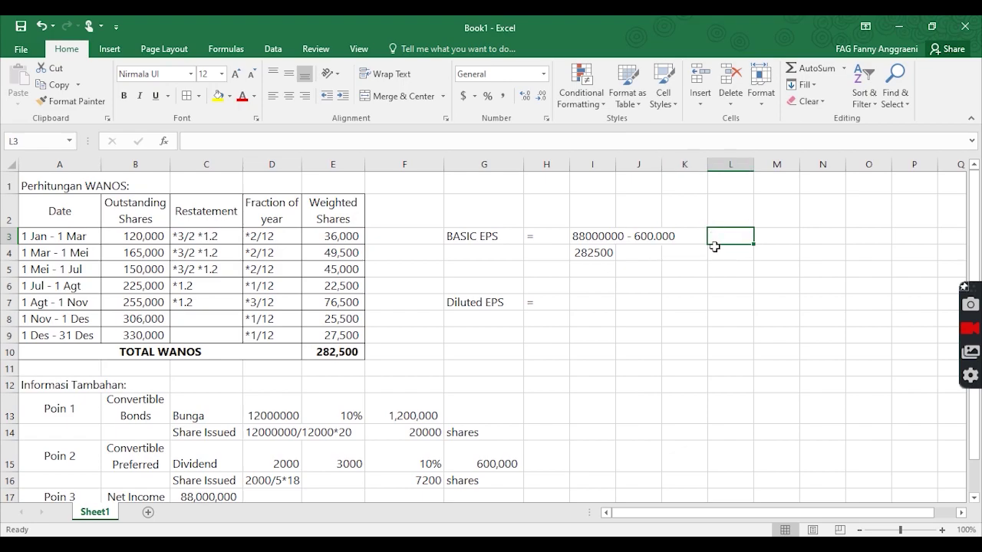
type("=")
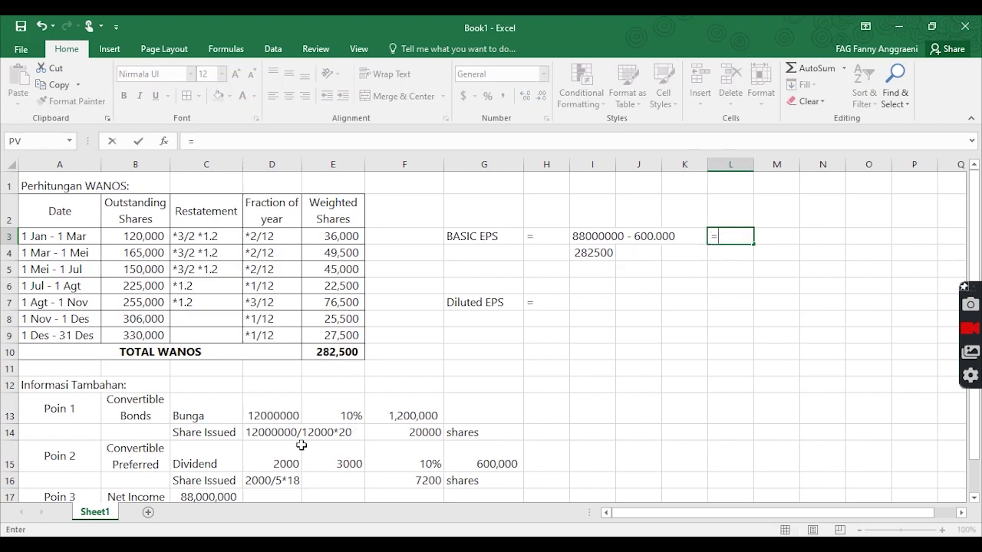
left_click(222, 497)
type("-")
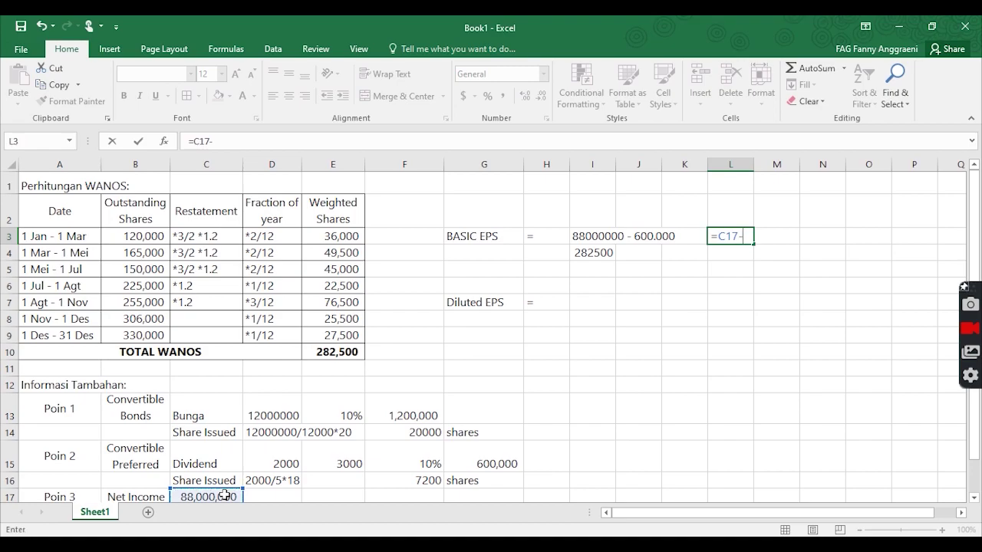
left_click(476, 464)
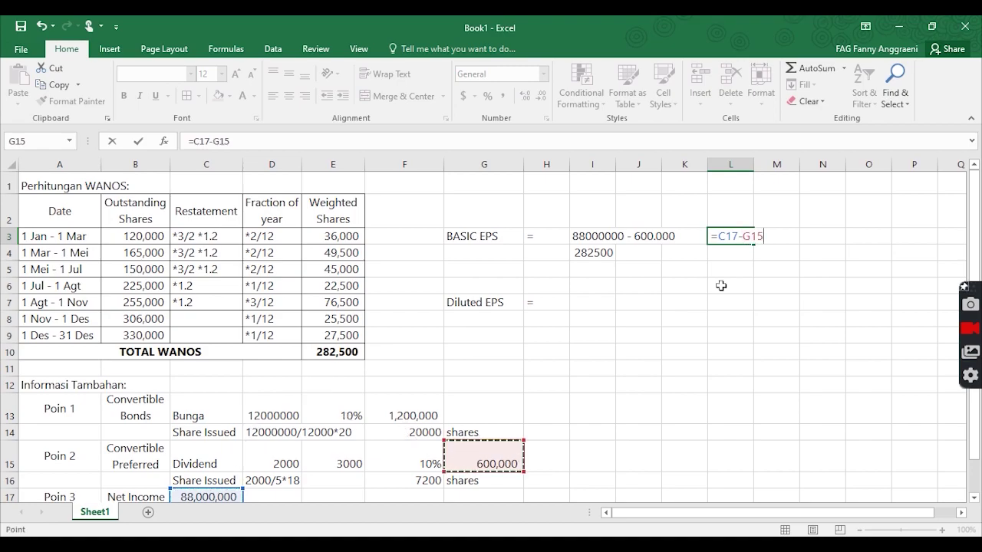
left_click(719, 237)
type("(")
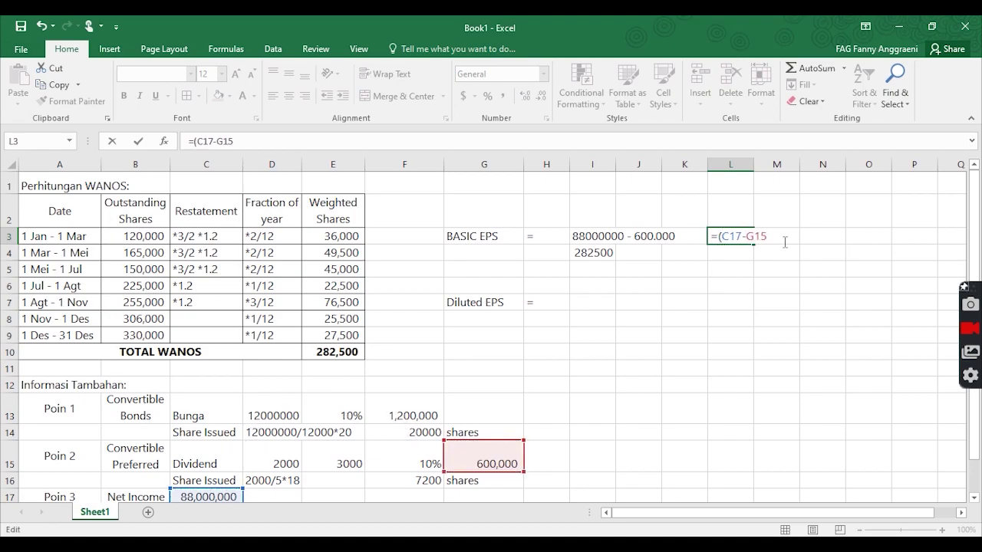
type(")/")
left_click(336, 352)
key("Return")
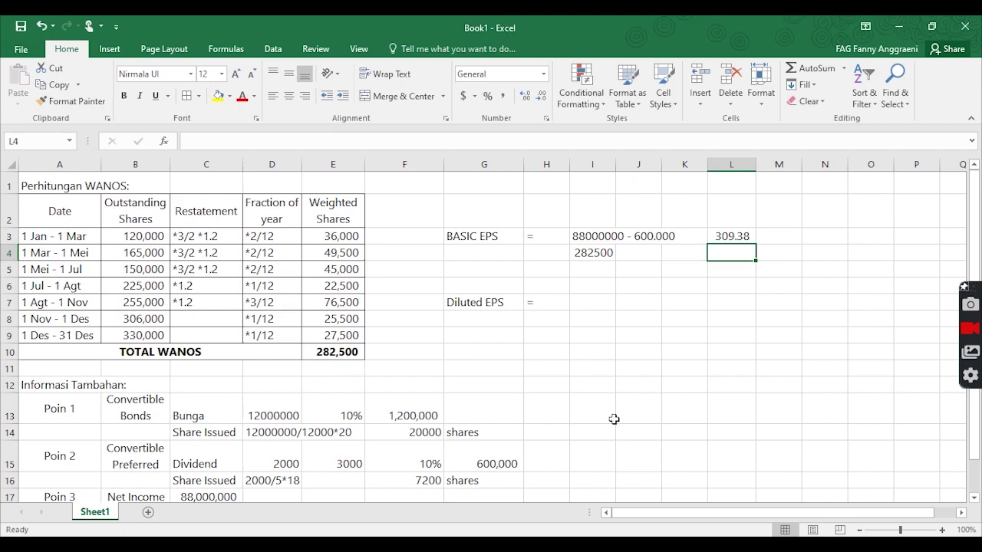
Label the basic EPS result with the text per shares in M3
left_click(771, 236)
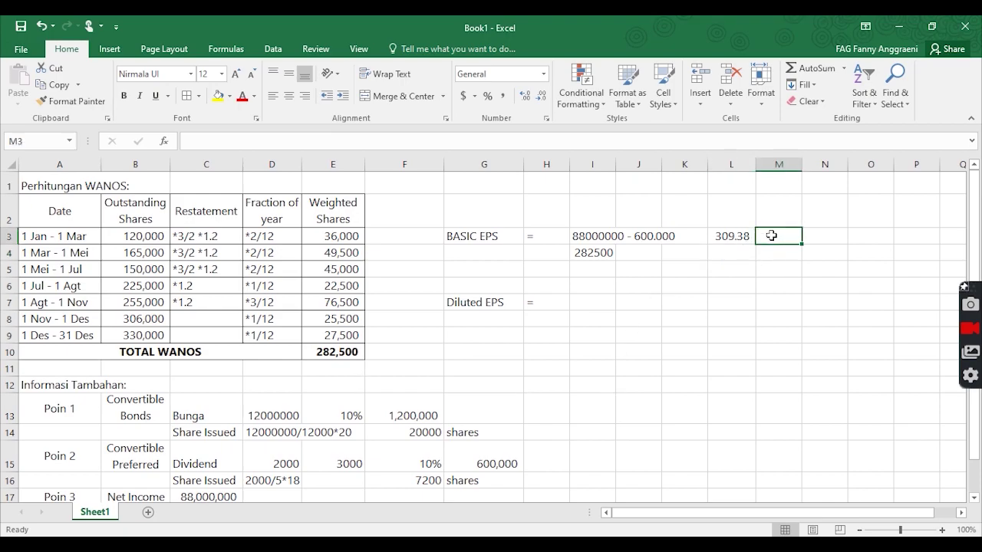
type("per shares")
key("Tab")
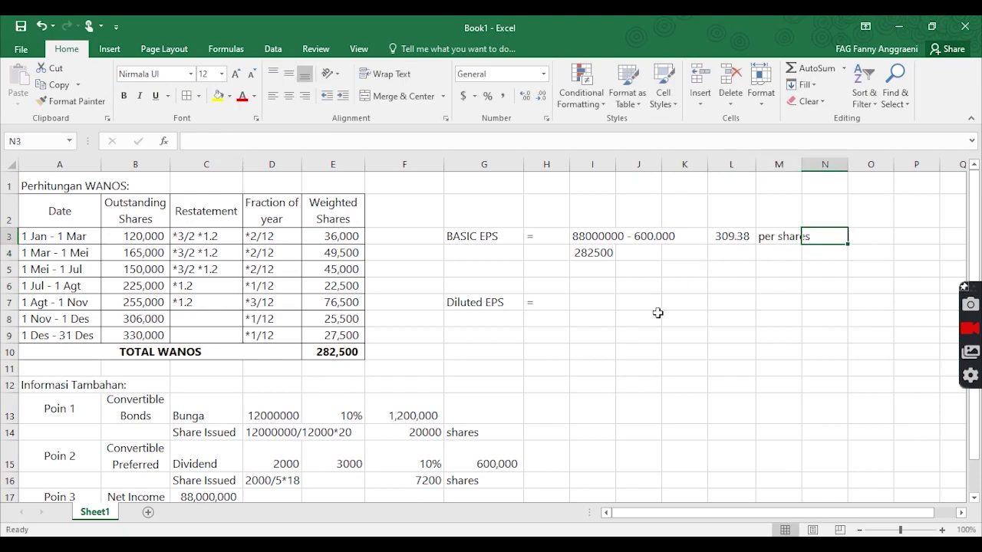
Enter 88.000.000 - 600.000 as the start of the Diluted EPS numerator text in I7, with dots as thousands separators
left_click(587, 309)
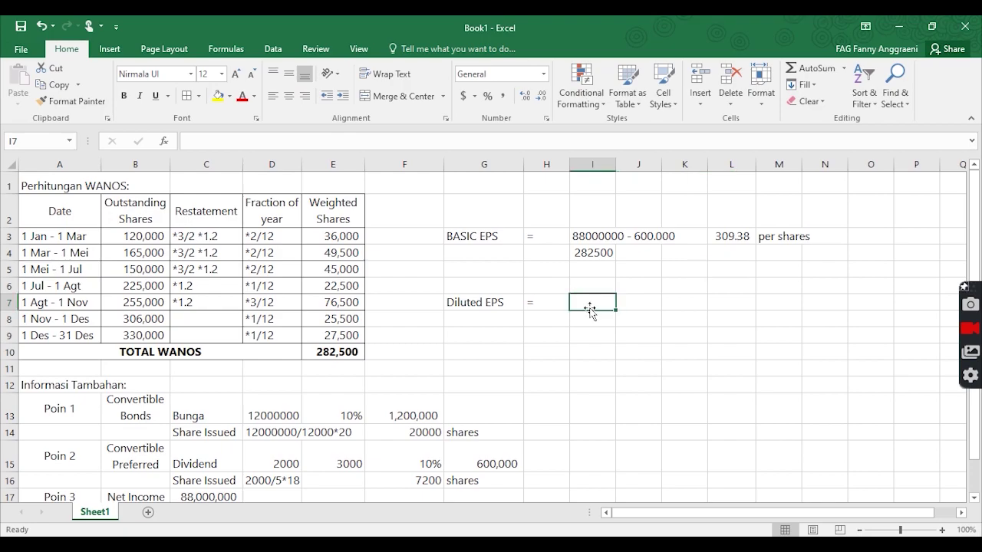
type("880")
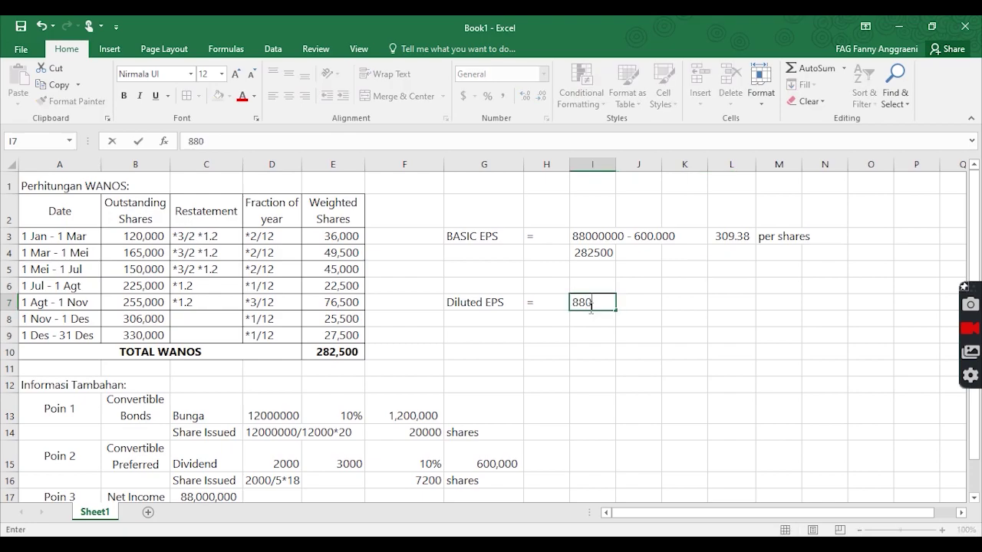
type("00000 - 600")
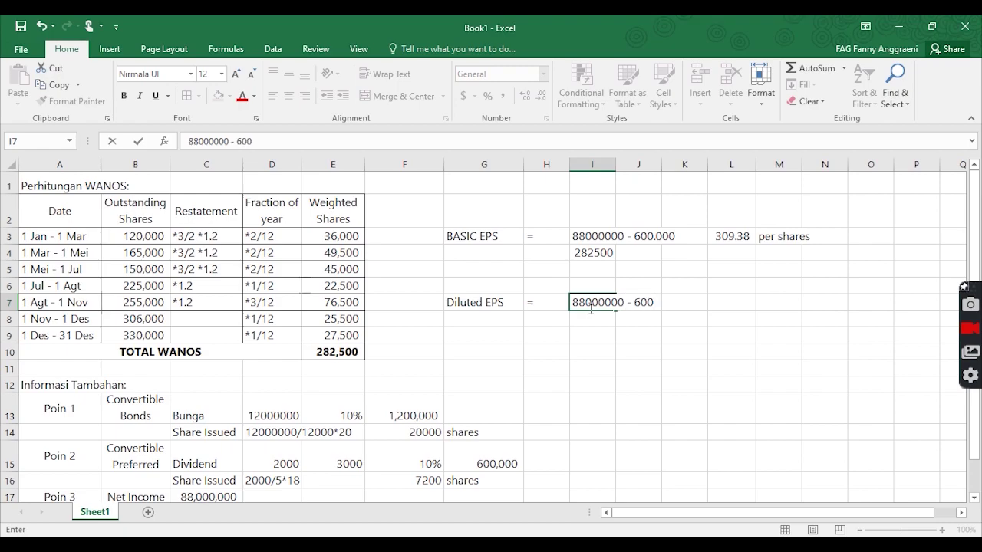
type(".000")
left_click(585, 302)
type(".")
left_click(606, 302)
type(".")
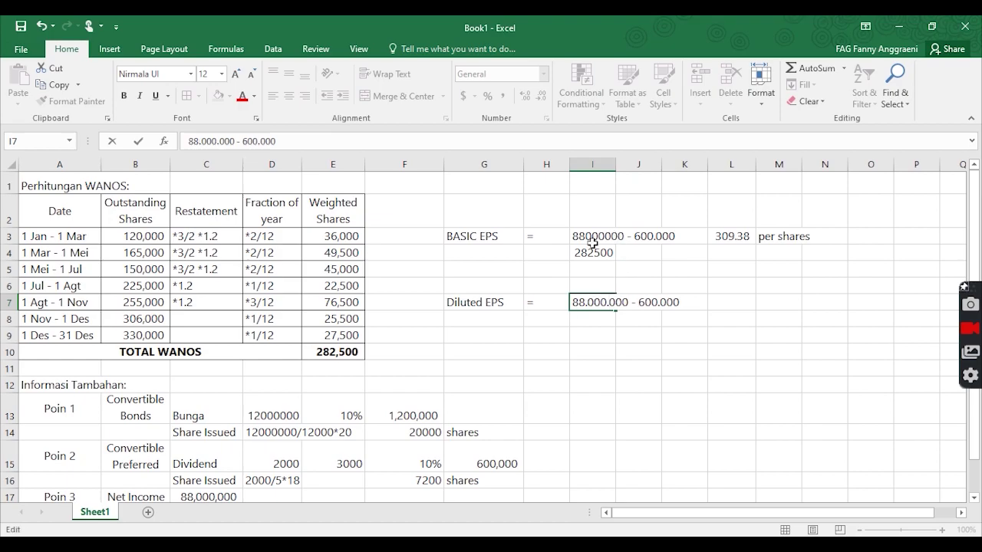
Add dot thousands separators to the net income in I3 so the numerator text reads 88.000.000 - 600.000
double_click(591, 237)
key("Left")
type(".")
key("Right")
key("Right")
key("Right")
type(".")
left_click(680, 302)
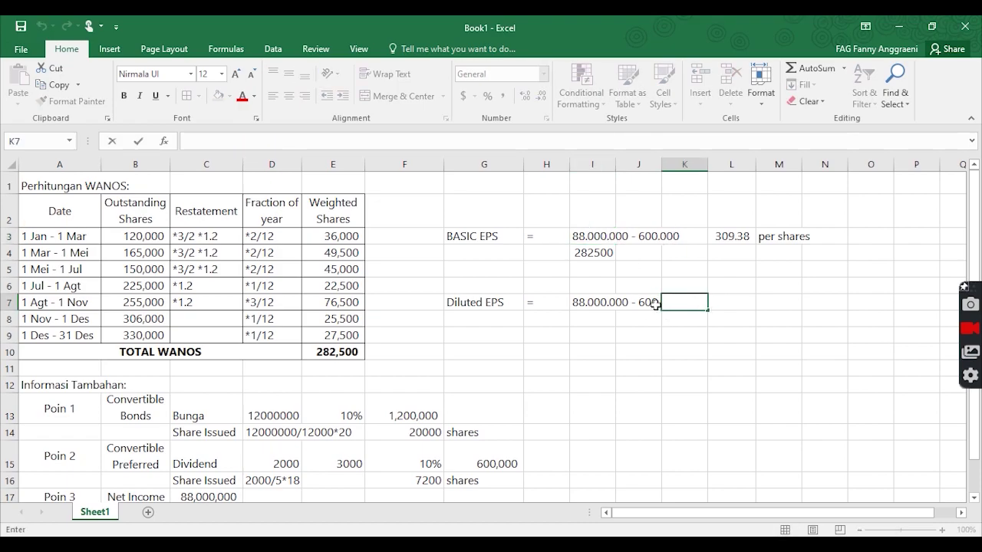
Extend the Diluted EPS numerator text in I7 with + 600.000 + (1.200.000 x 75%)
left_click(604, 302)
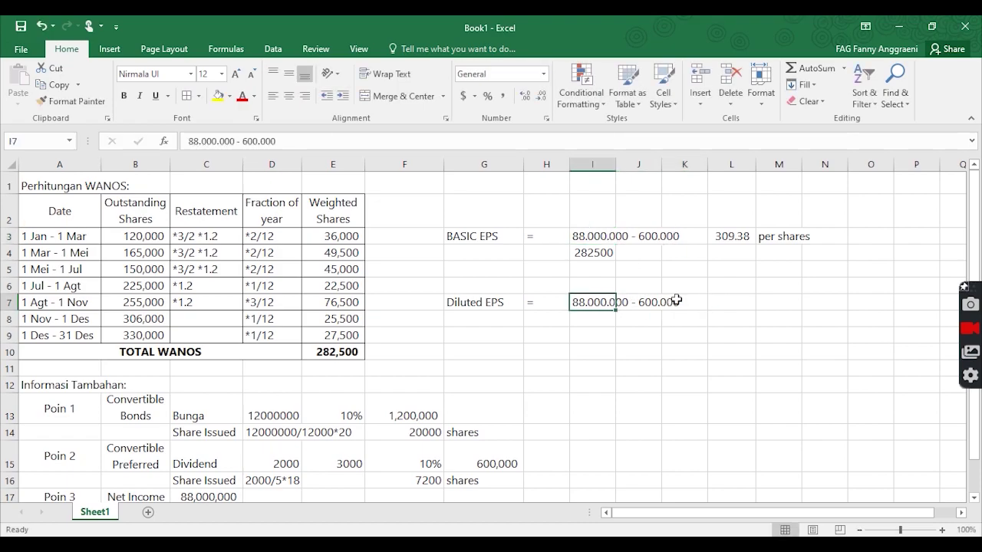
left_click(373, 142)
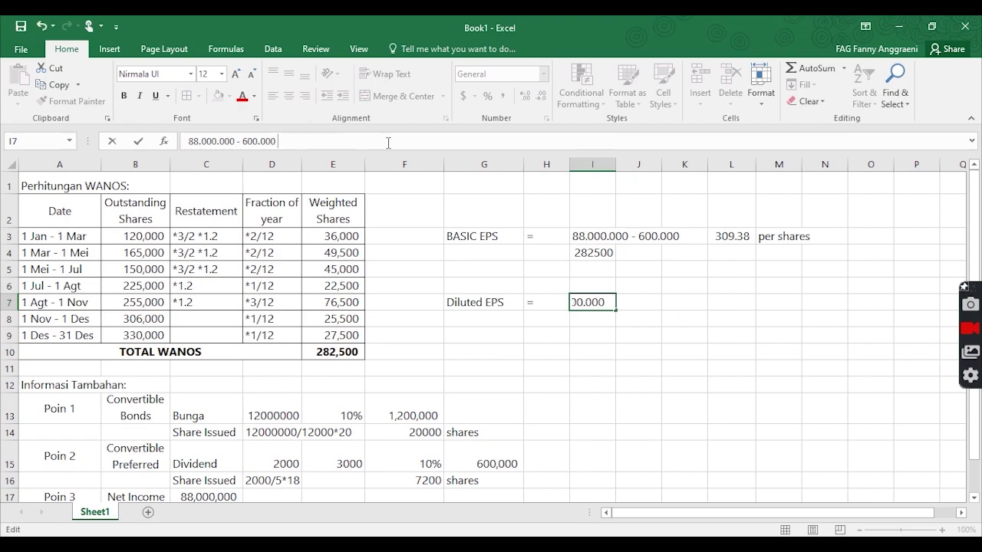
type("+ 600.000")
type("+ (")
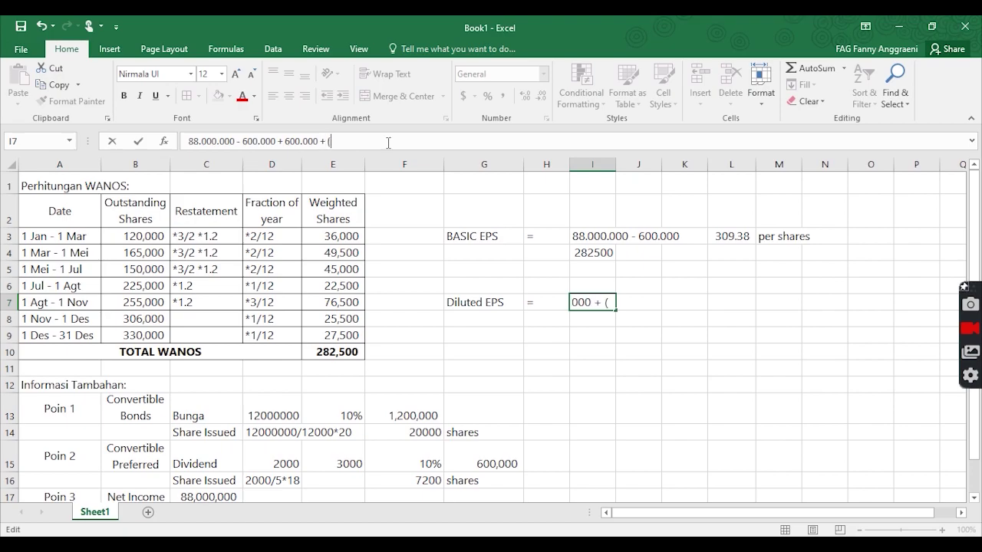
type("1.200.000 x")
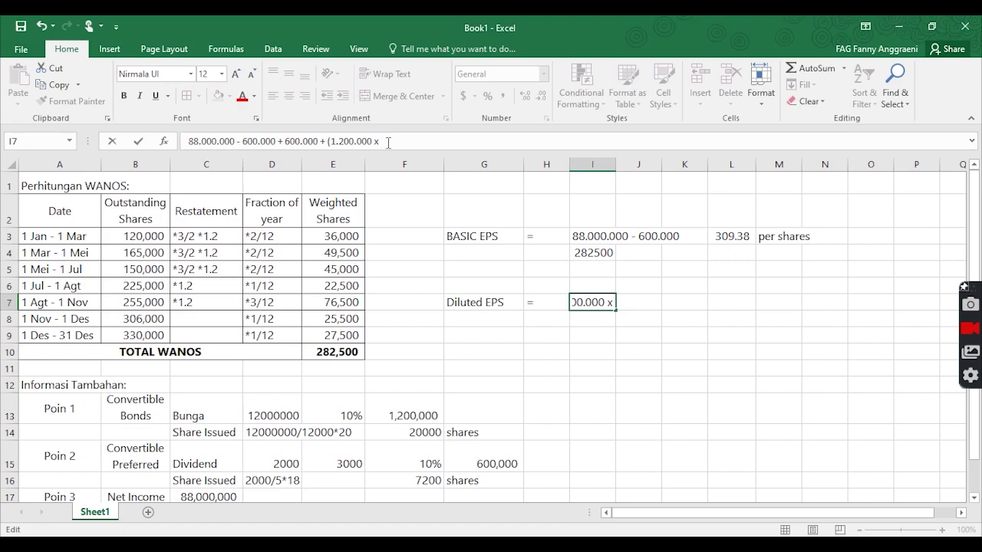
type("75%")
key("Tab")
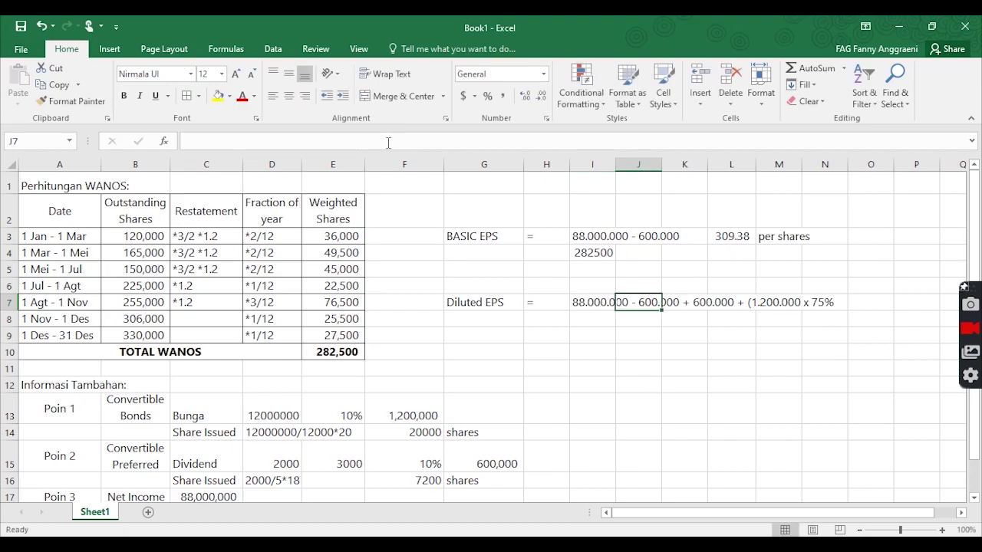
left_click(581, 316)
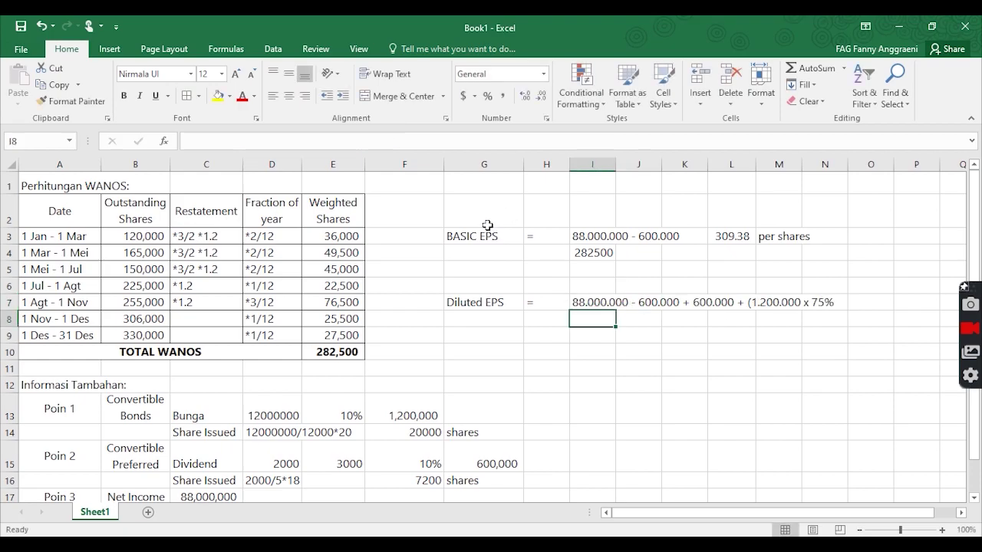
left_click(594, 302)
key("F2")
type(")")
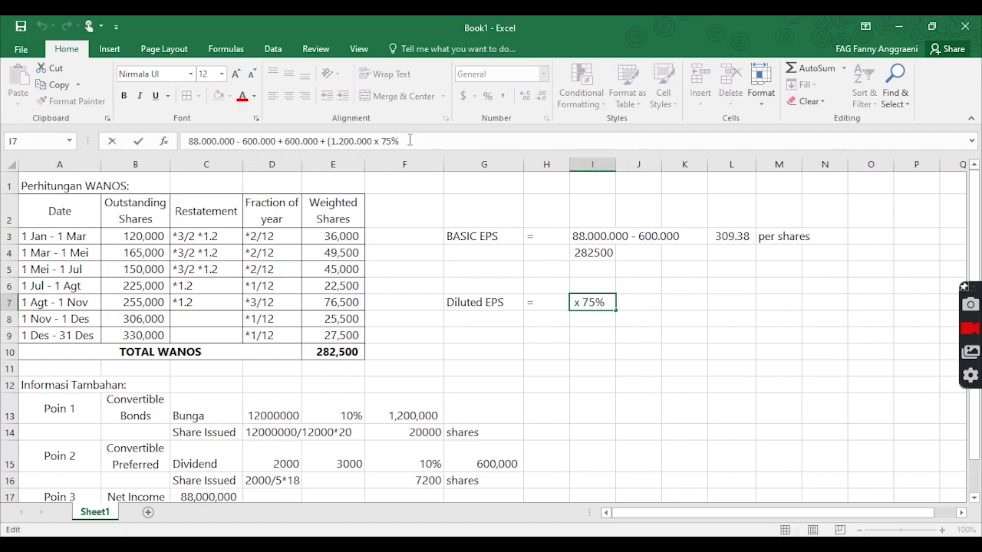
key("Tab")
Enter 282.500 + 20.000 + 7.200 as the Diluted EPS denominator text in I8
left_click(592, 321)
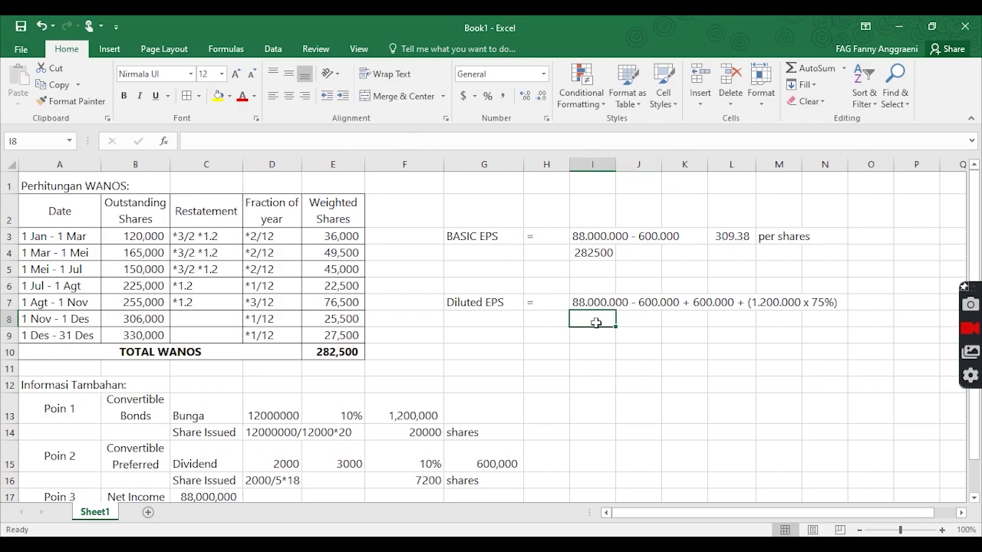
type("282")
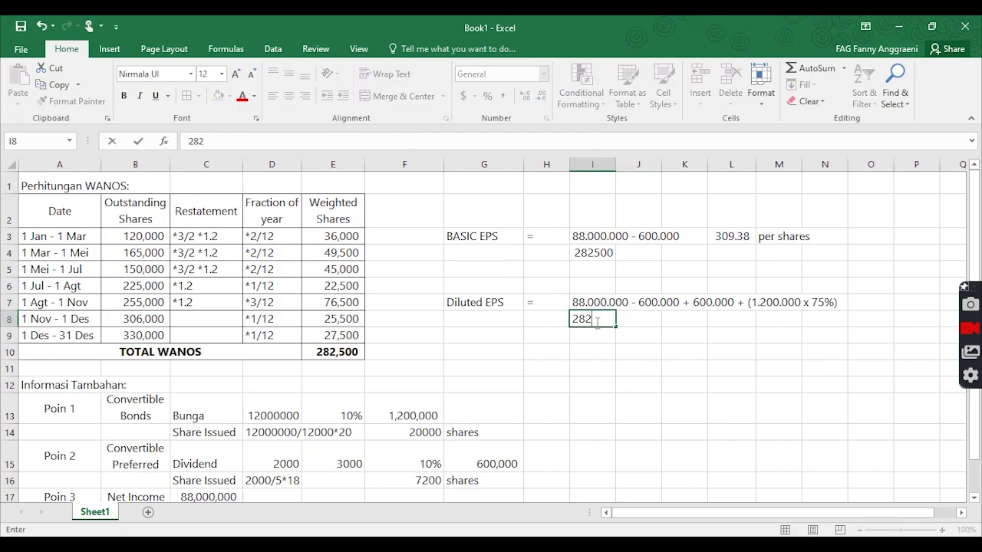
type(".500")
type("+ 20.000 + ")
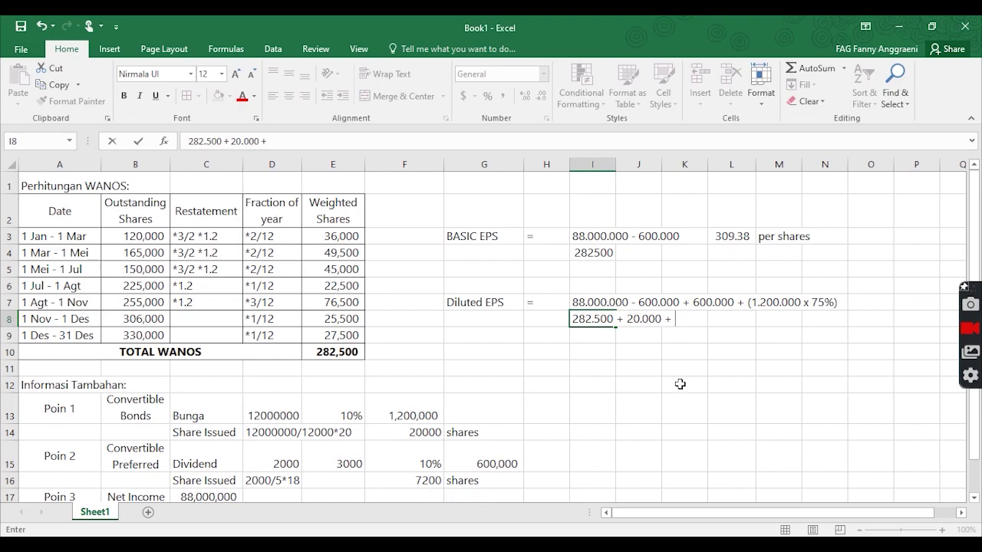
type("7.200")
key("Tab")
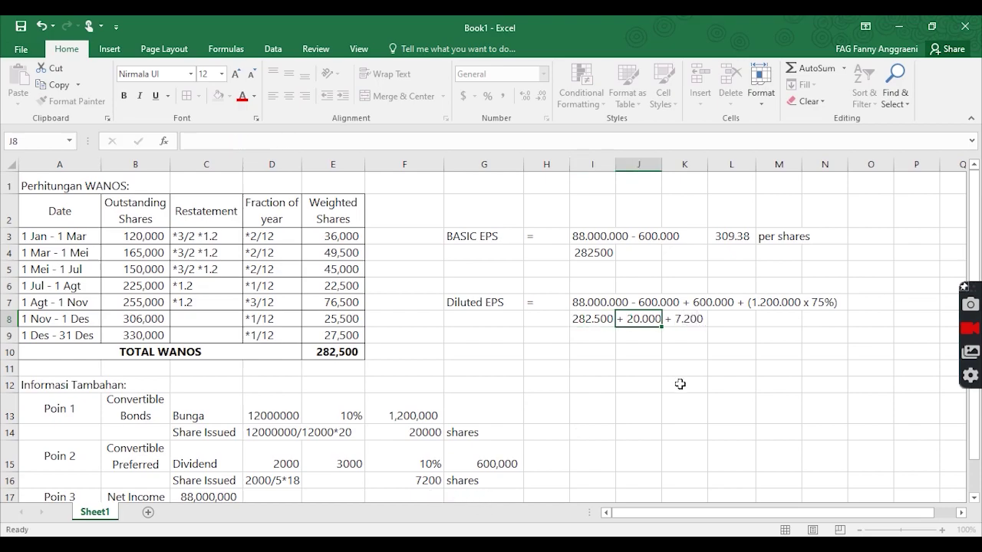
Enter 287.05 as the diluted EPS result in O7 and label it per shares in P7
left_click(855, 308)
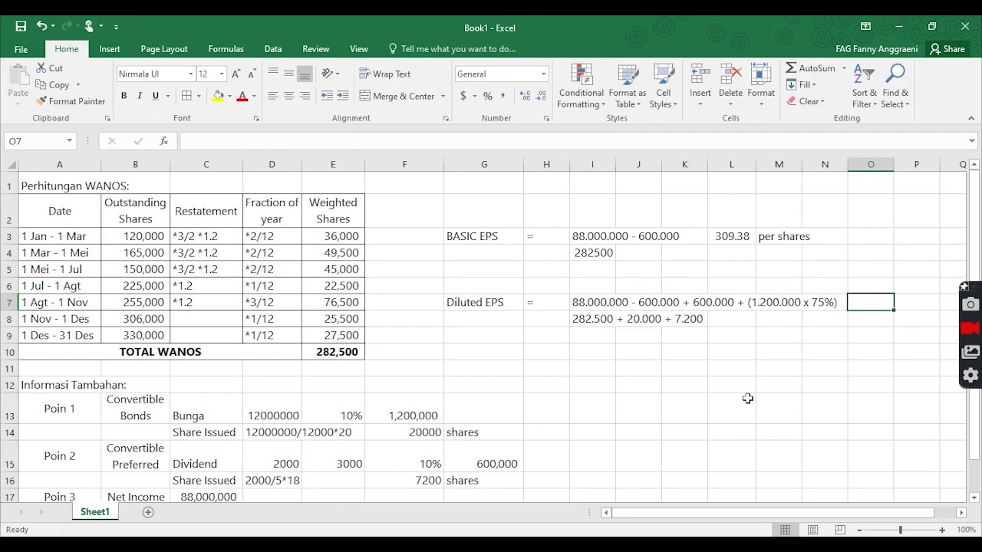
type("287.06")
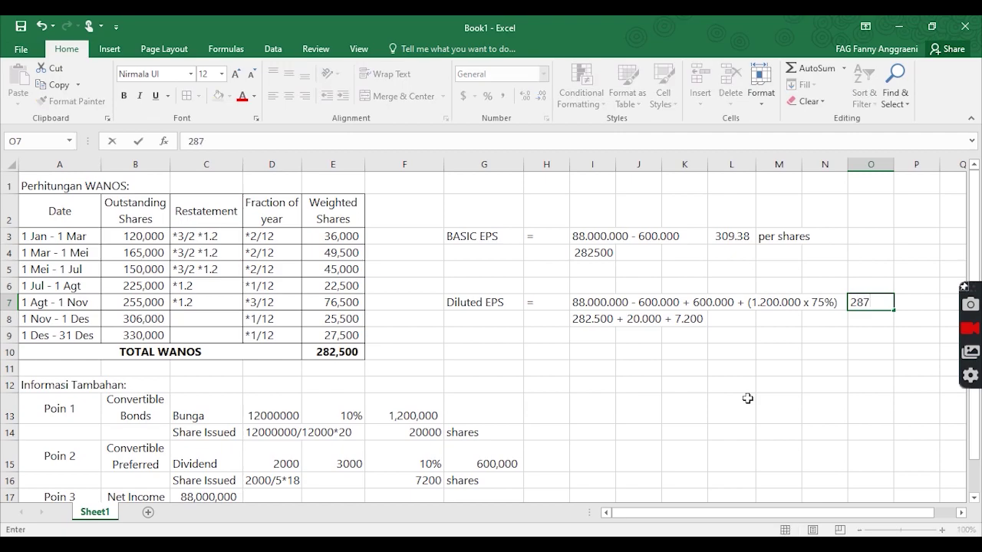
key("BackSpace")
type("5")
key("Tab")
type("per shares")
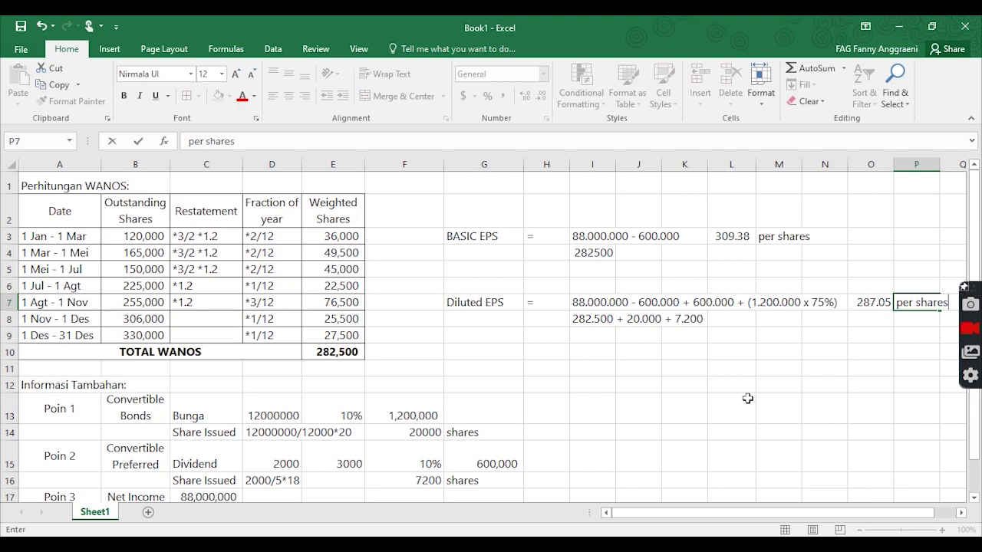
key("Tab")
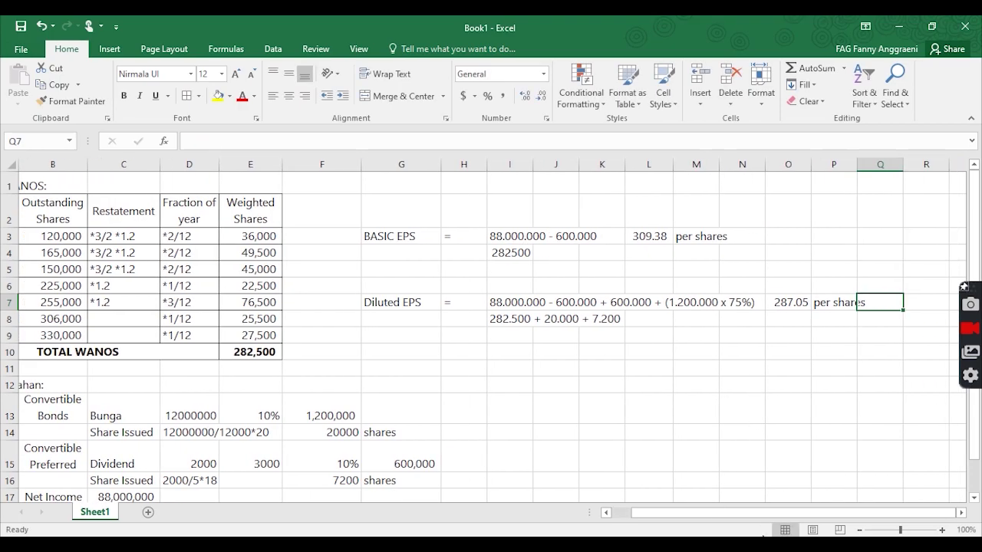